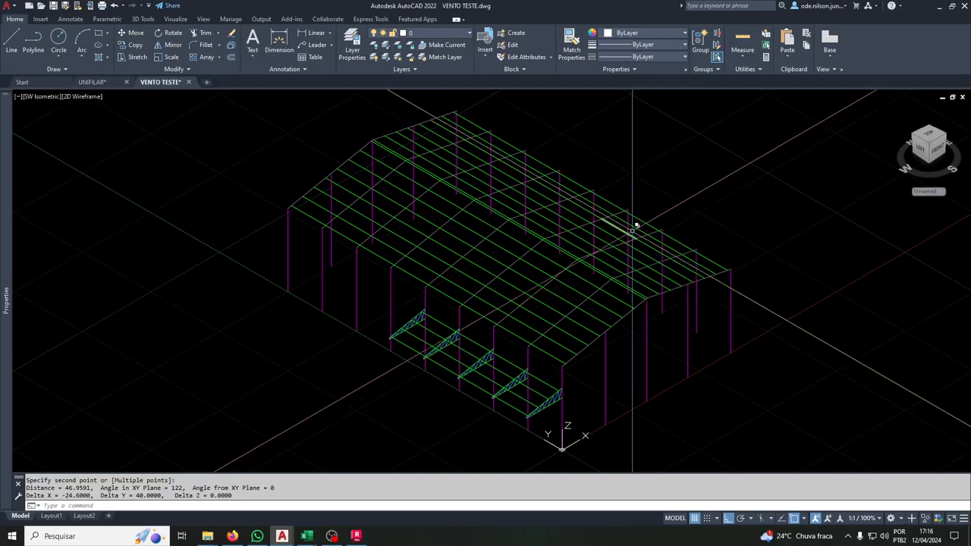
Measure the 3D distance from the front-right eave corner of the building to the base of the rear-left column
text(di)
key(Return)
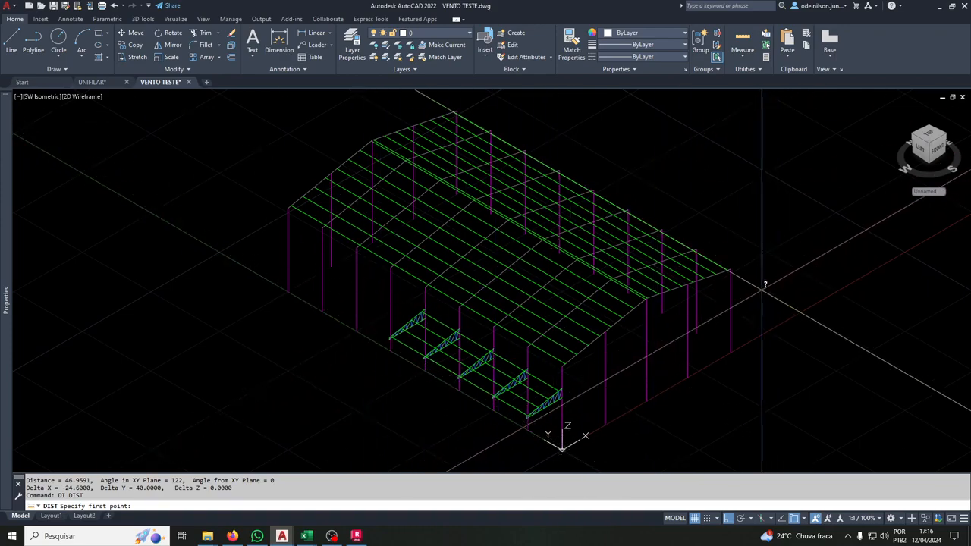
click(732, 274)
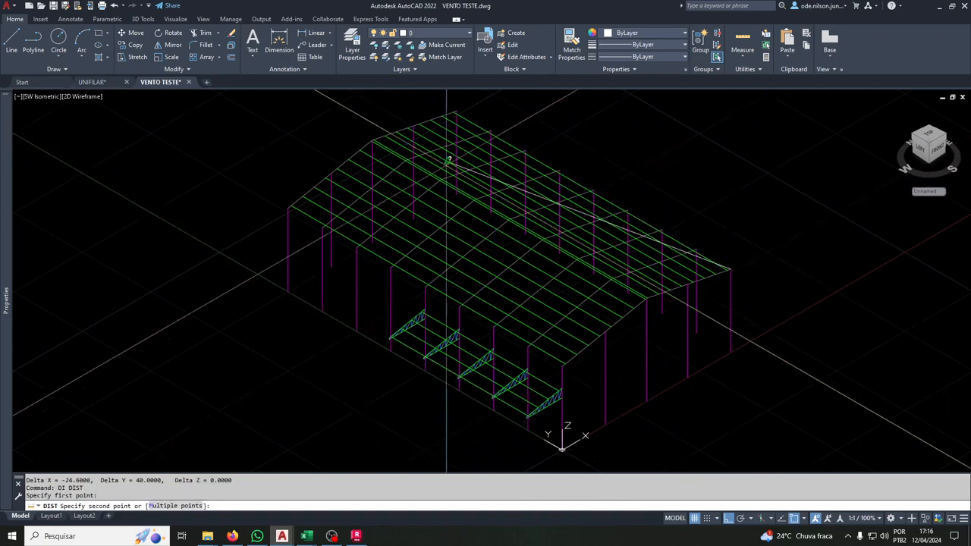
click(288, 277)
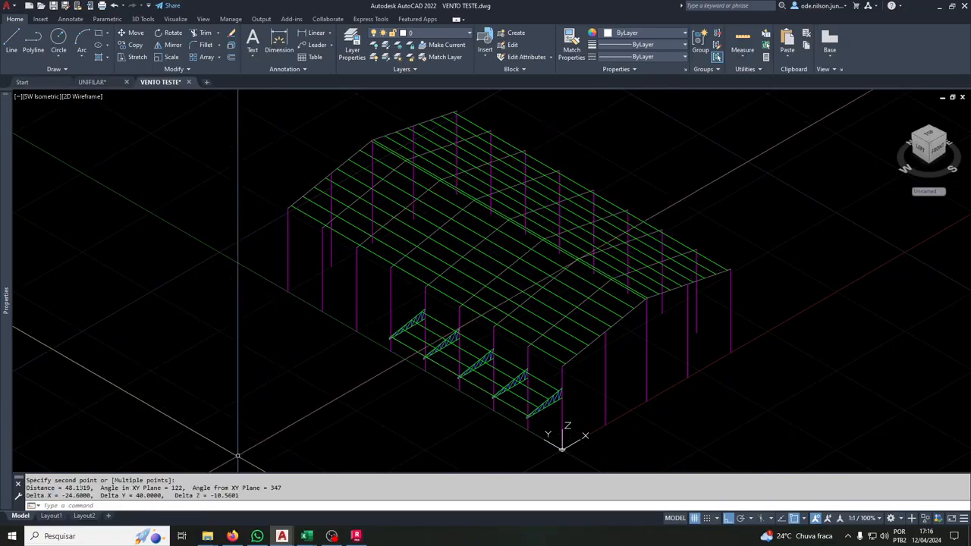
drag(134, 496, 147, 495)
drag(213, 496, 241, 496)
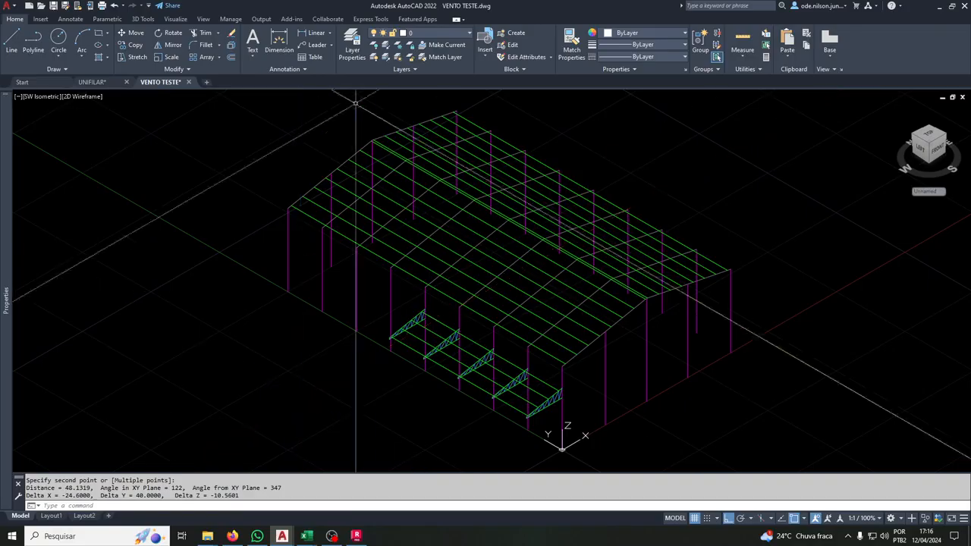
Switch to the Estudo Vento-R2.xlsx workbook in Excel and set the roof height z to 11 m
click(307, 536)
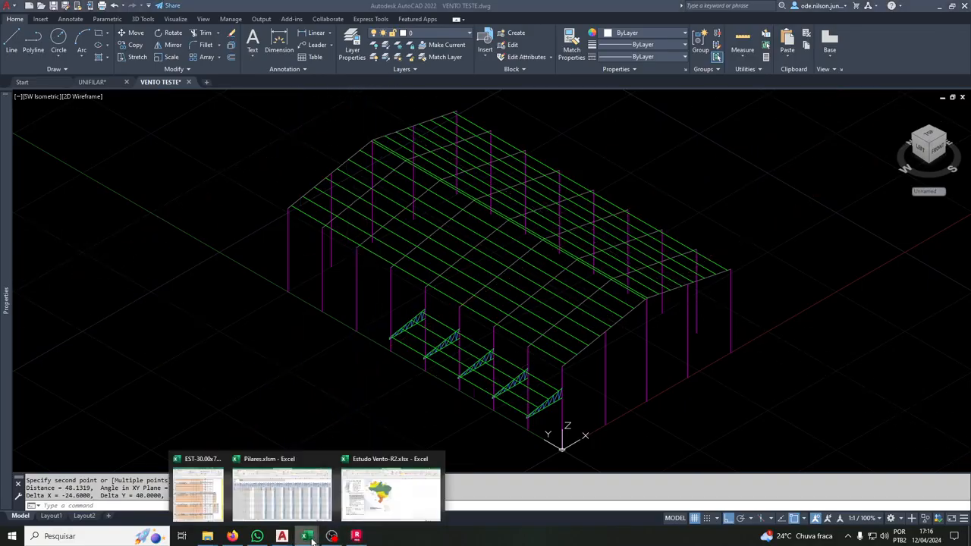
click(391, 497)
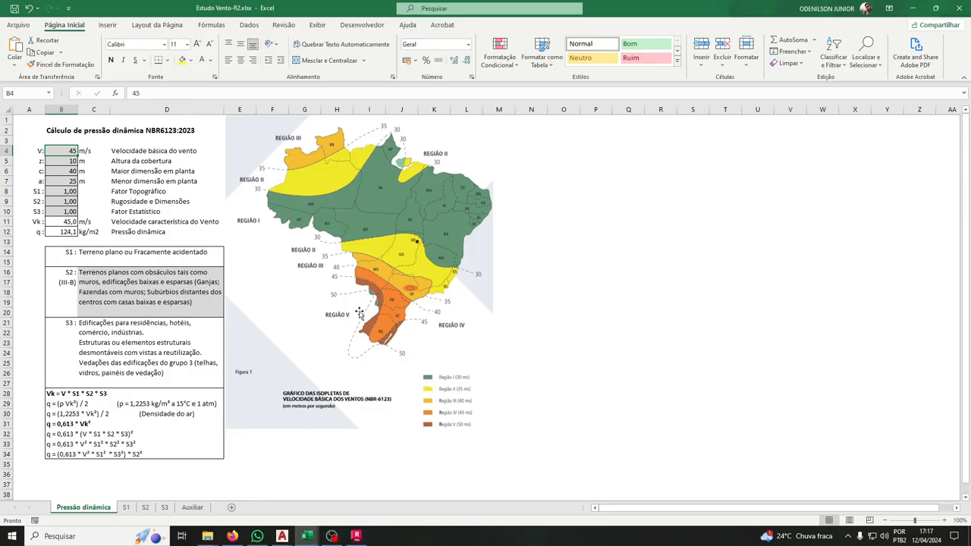
key(Return)
text(11)
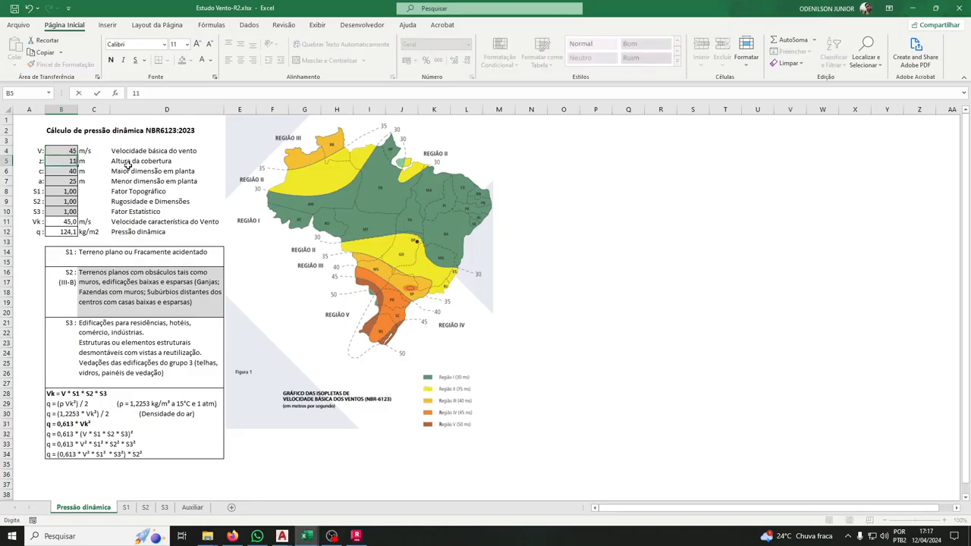
click(123, 163)
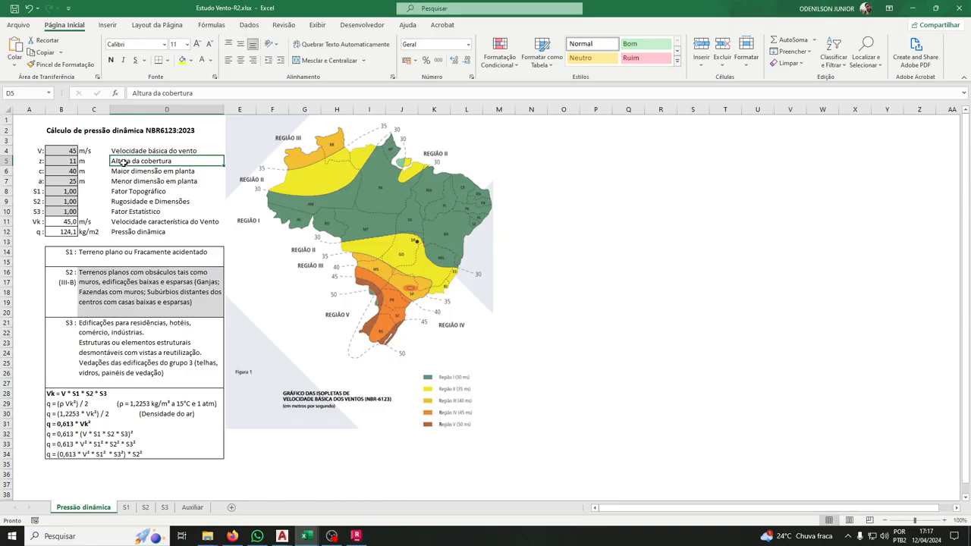
Check the larger and smaller plan dimensions and review the topographic factor rules on the S1 sheet
click(66, 171)
click(120, 183)
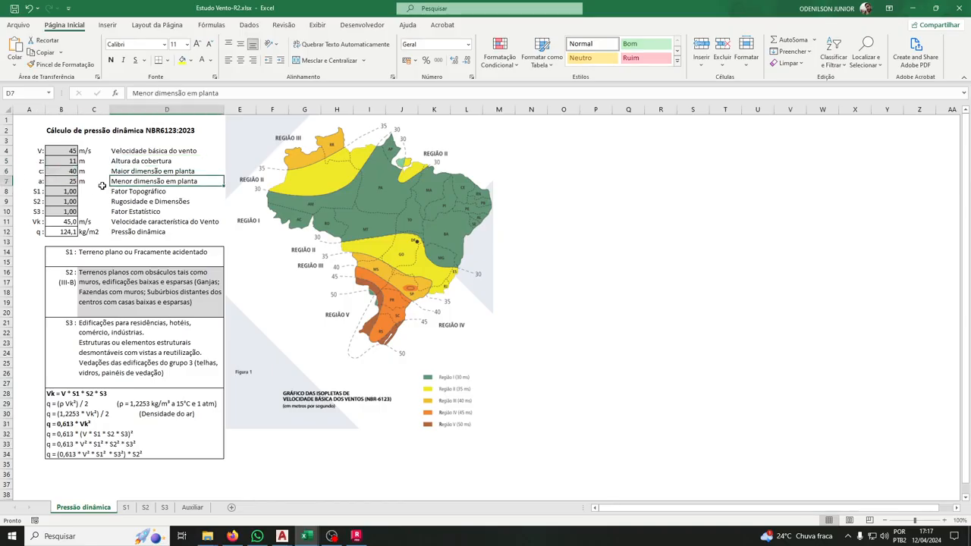
click(59, 183)
click(63, 172)
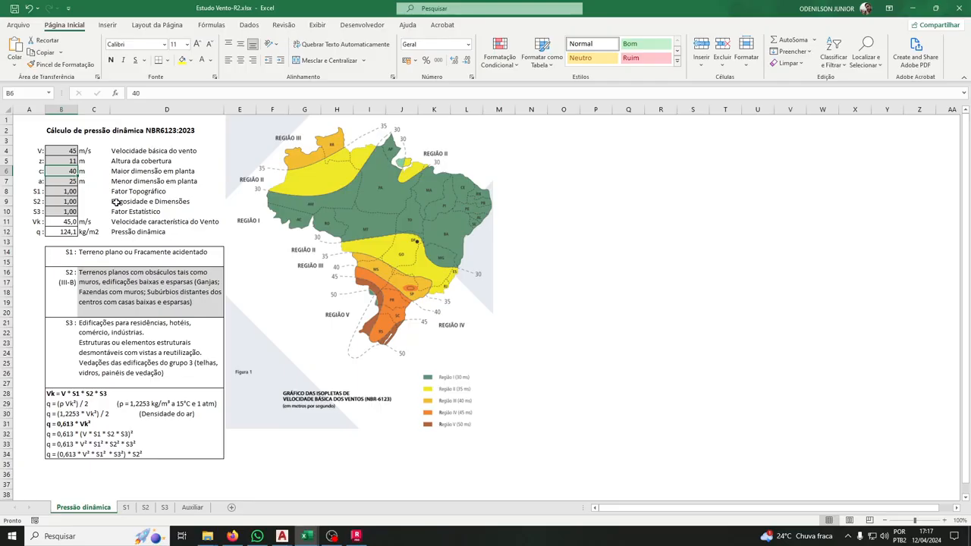
click(119, 191)
click(126, 507)
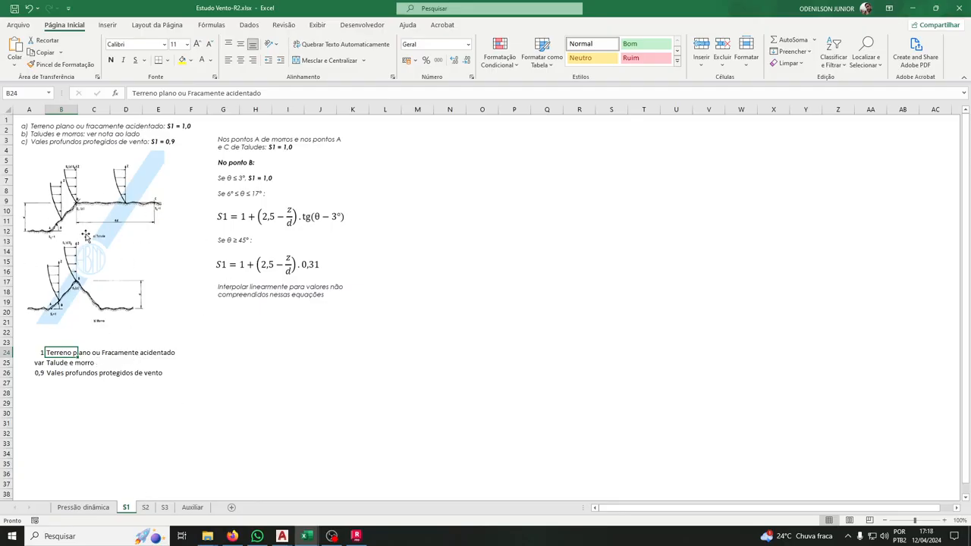
click(101, 508)
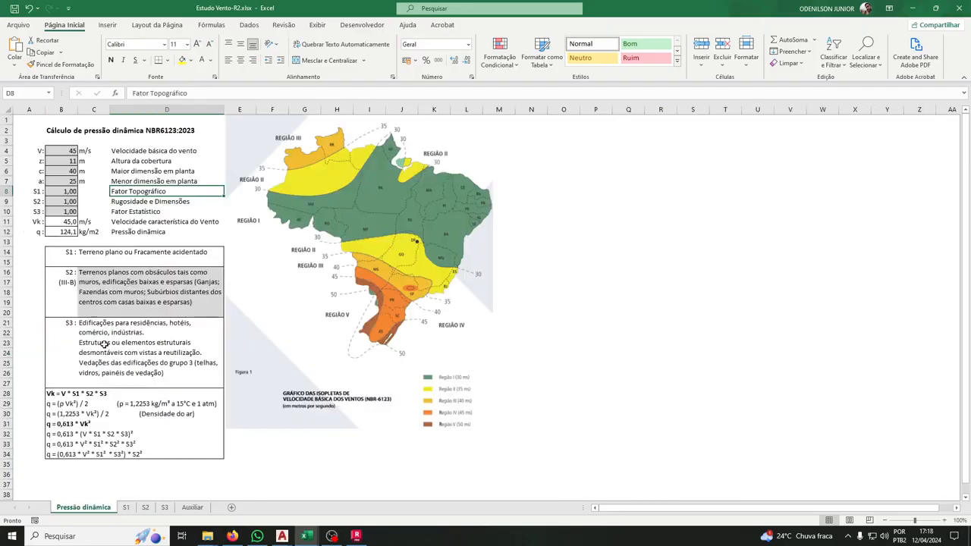
Review the S2 sheet's roughness and dimension factor tables, including the terrain categories and building classes
click(62, 201)
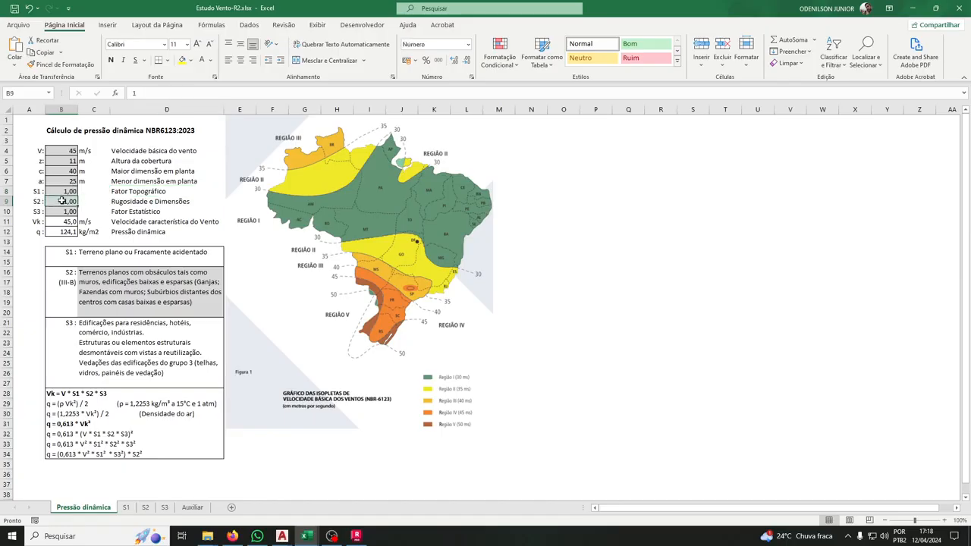
click(145, 508)
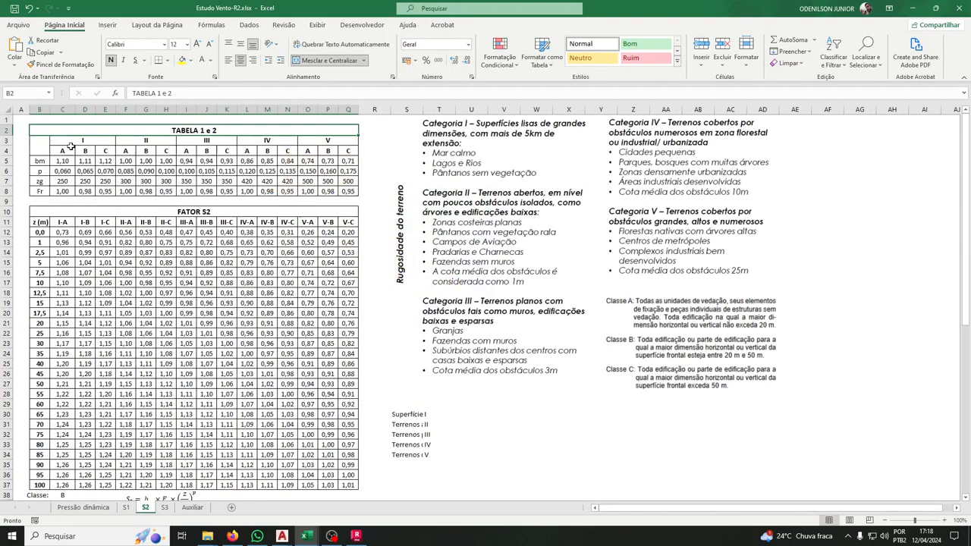
scroll(240, 271, down, 1)
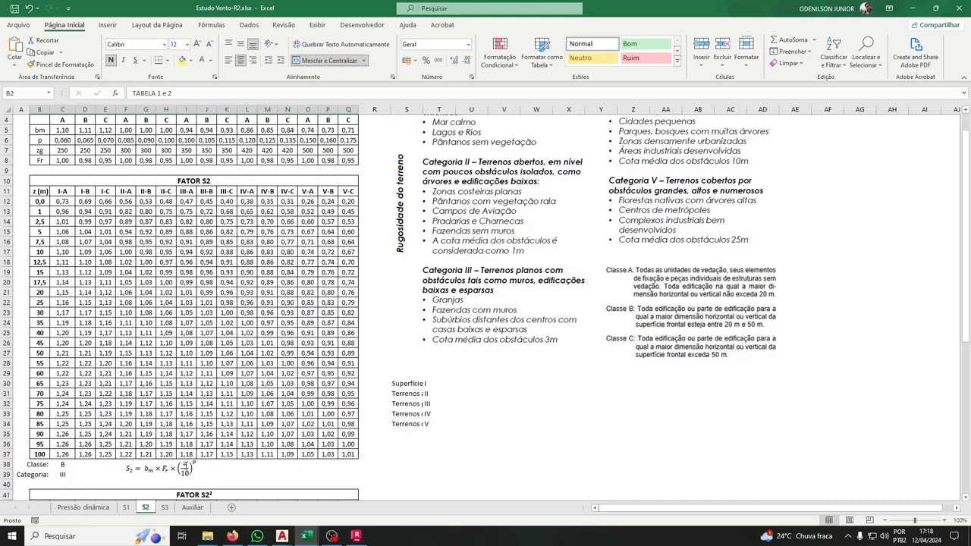
scroll(487, 293, up, 1)
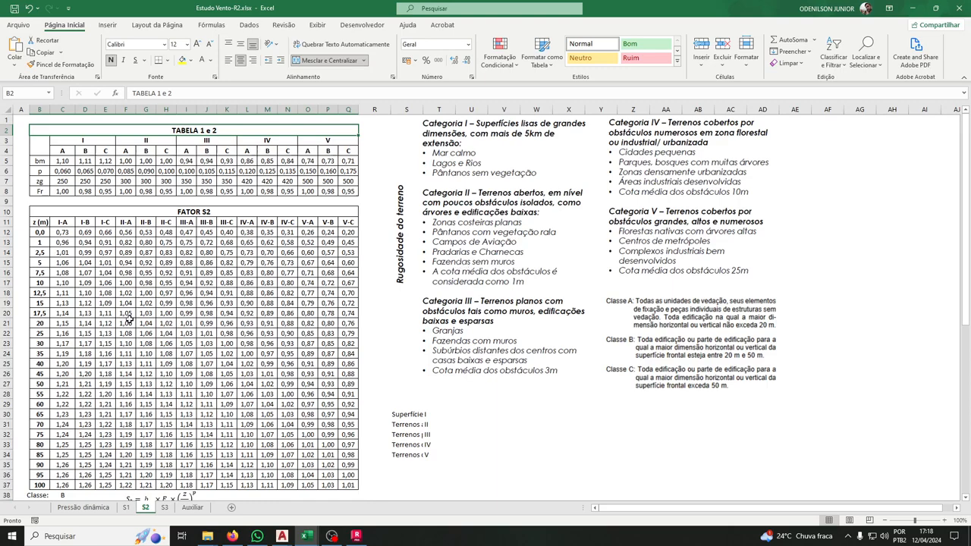
click(64, 274)
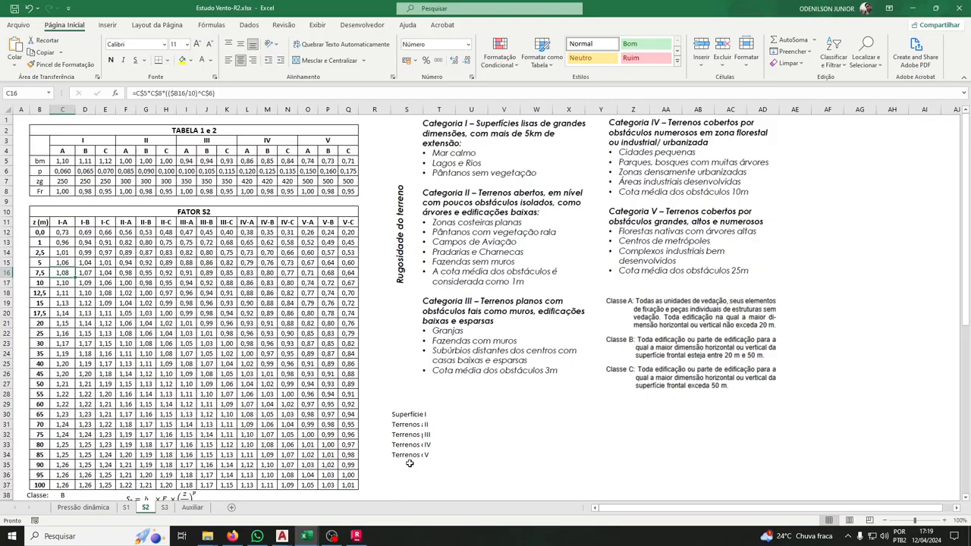
click(91, 507)
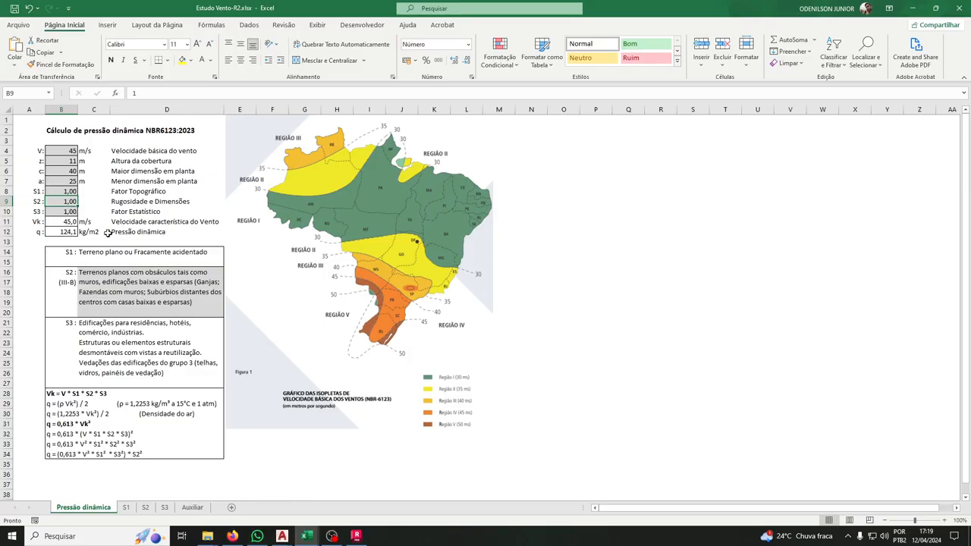
Review the statistical factors by group on the S3 sheet and check the building model in AutoCAD, returning to the wind workbook
click(67, 211)
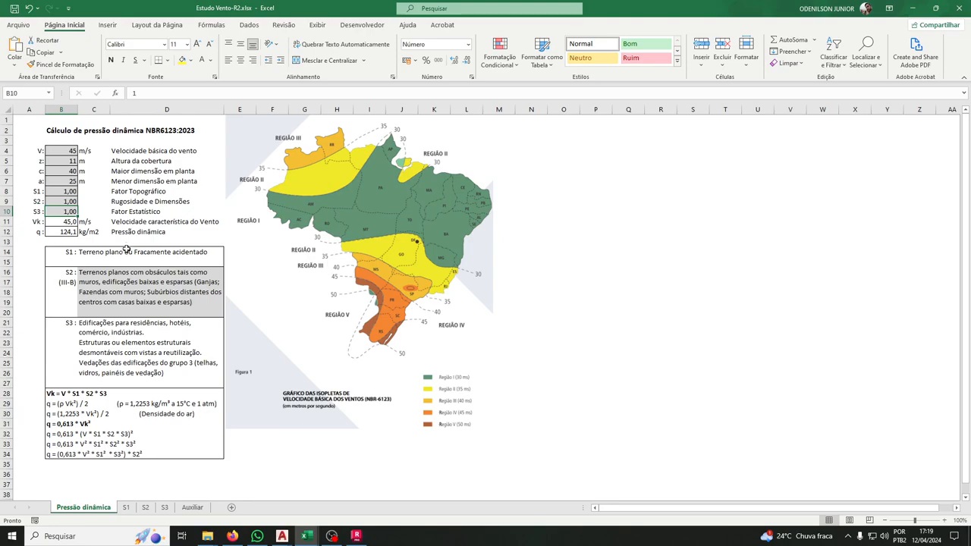
click(165, 507)
drag(67, 185, 76, 387)
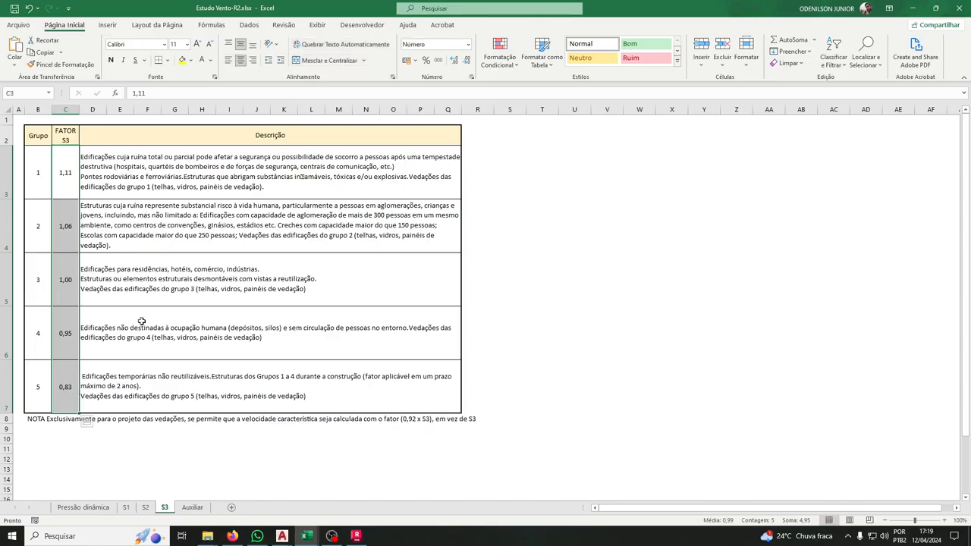
click(83, 507)
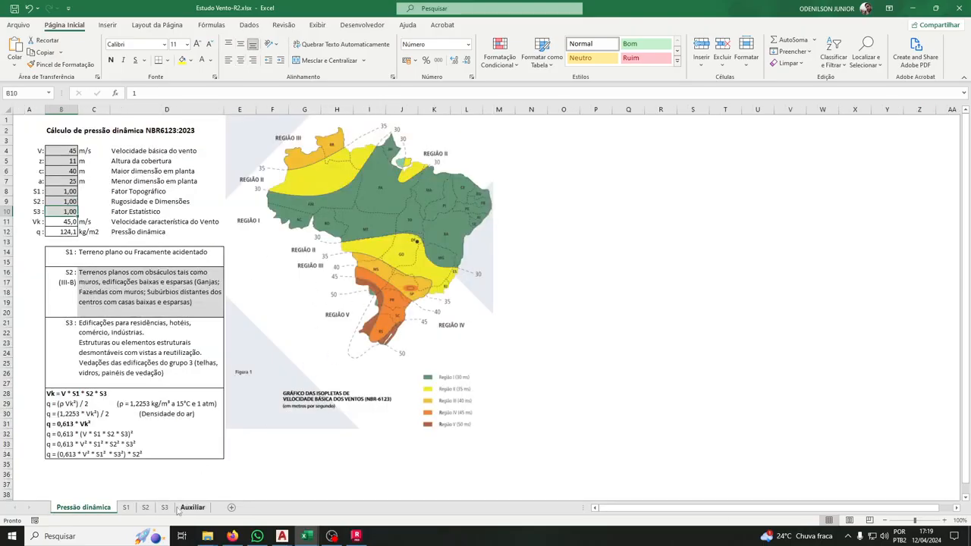
mouse_move(281, 536)
click(342, 414)
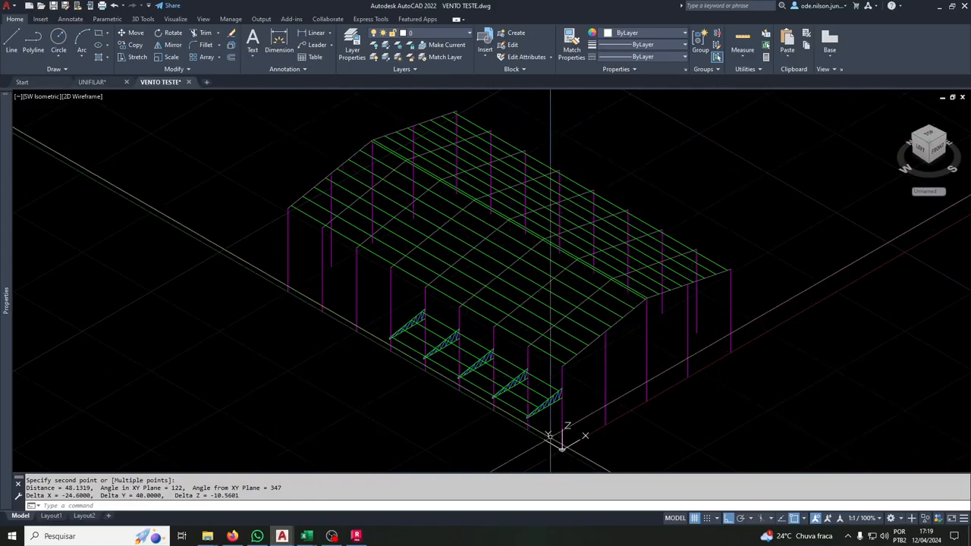
mouse_move(307, 536)
click(399, 493)
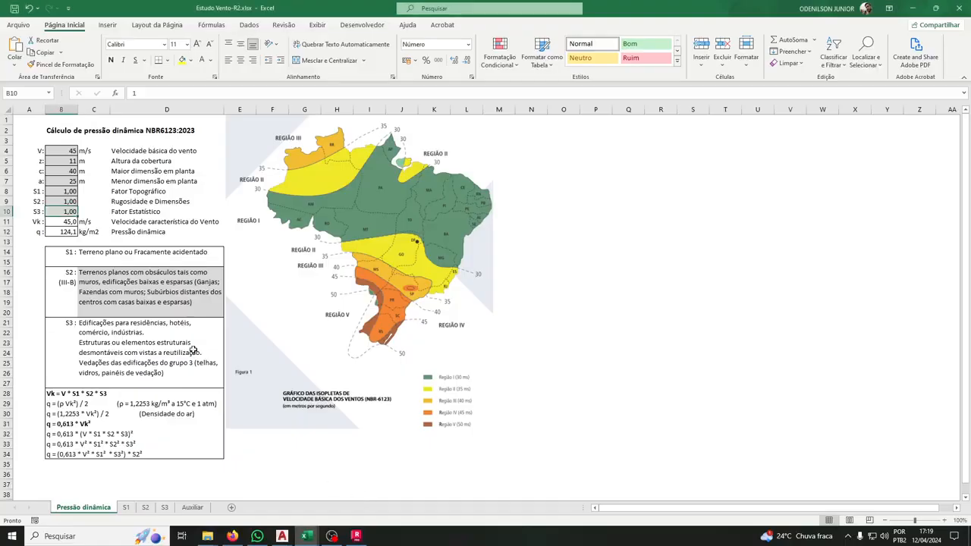
Look up the group 4 factor on the S3 sheet and set S3 to 0,95 in the dynamic pressure calculation
click(164, 507)
click(72, 380)
click(72, 345)
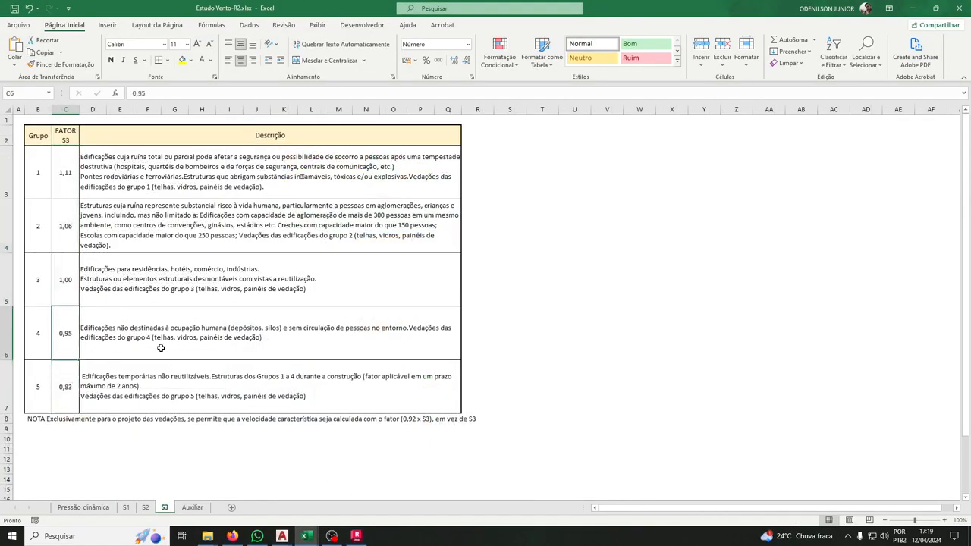
click(83, 508)
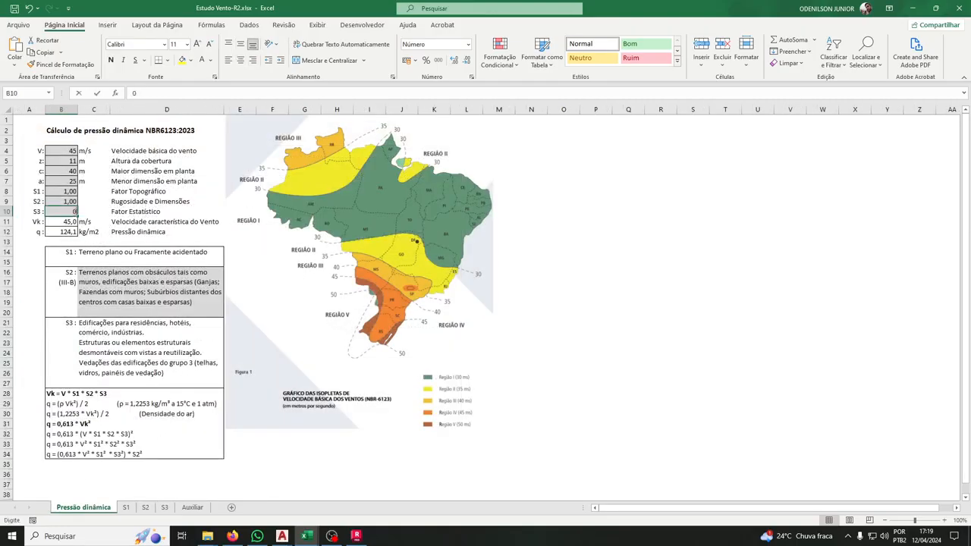
text(0,95)
key(Return)
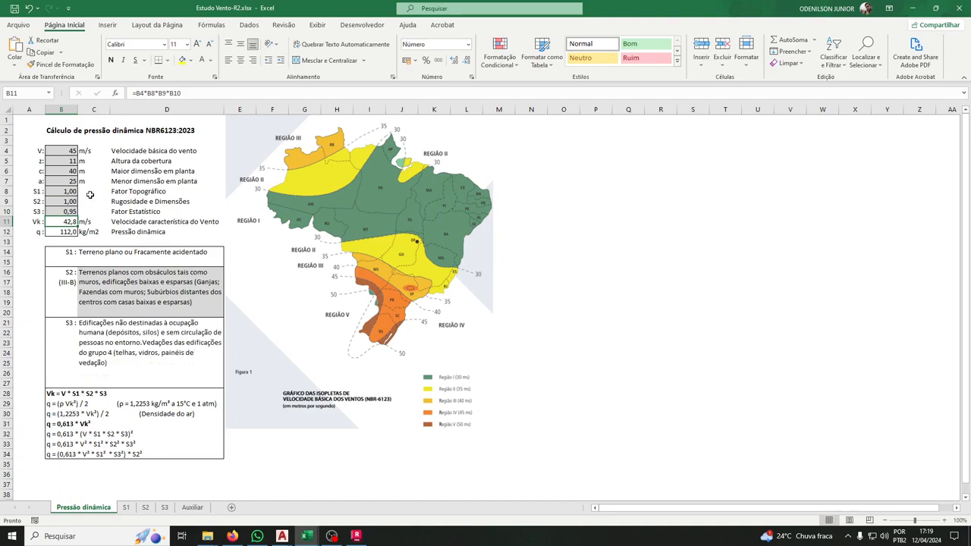
Examine the dynamic pressure cell, the S1 to S3 factors and the derivation of the Vk and q formulas beneath them
click(64, 231)
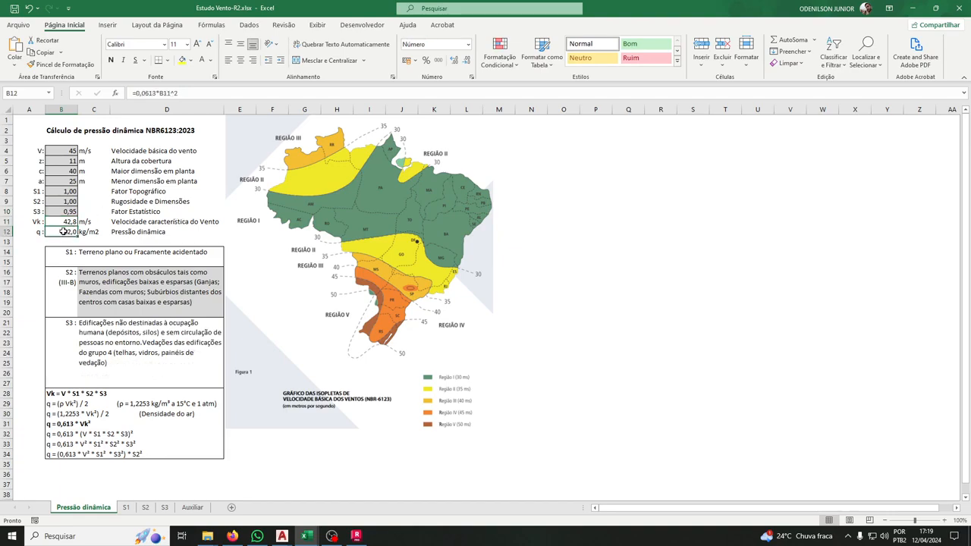
click(54, 394)
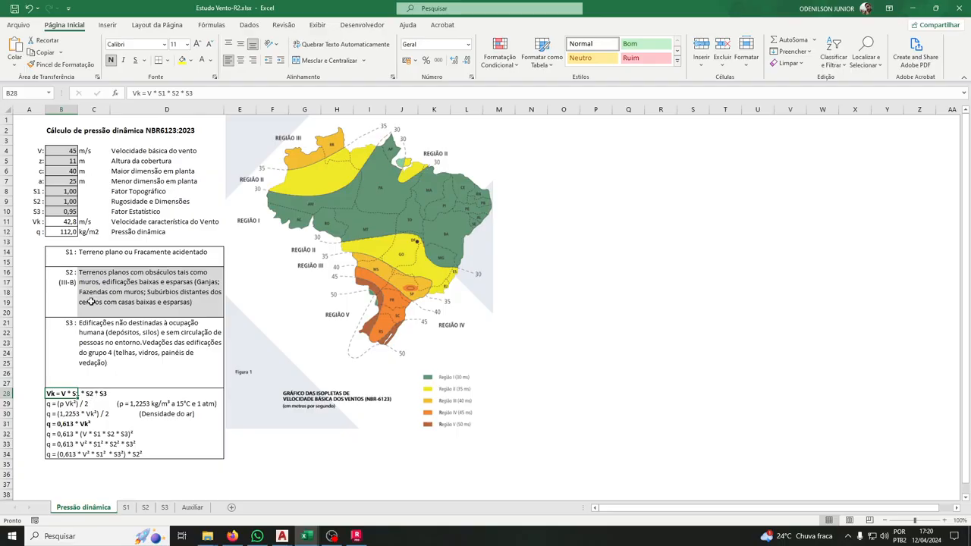
drag(62, 192, 67, 211)
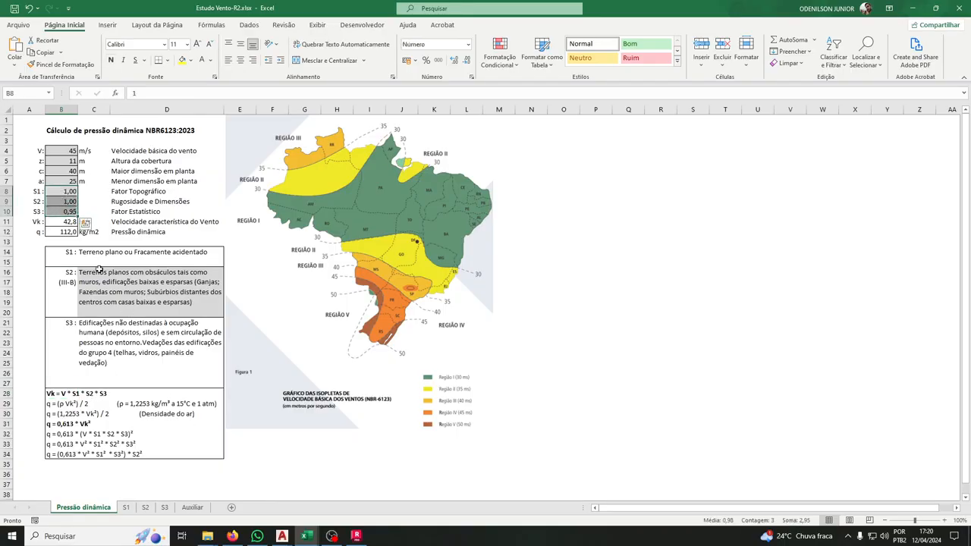
click(57, 404)
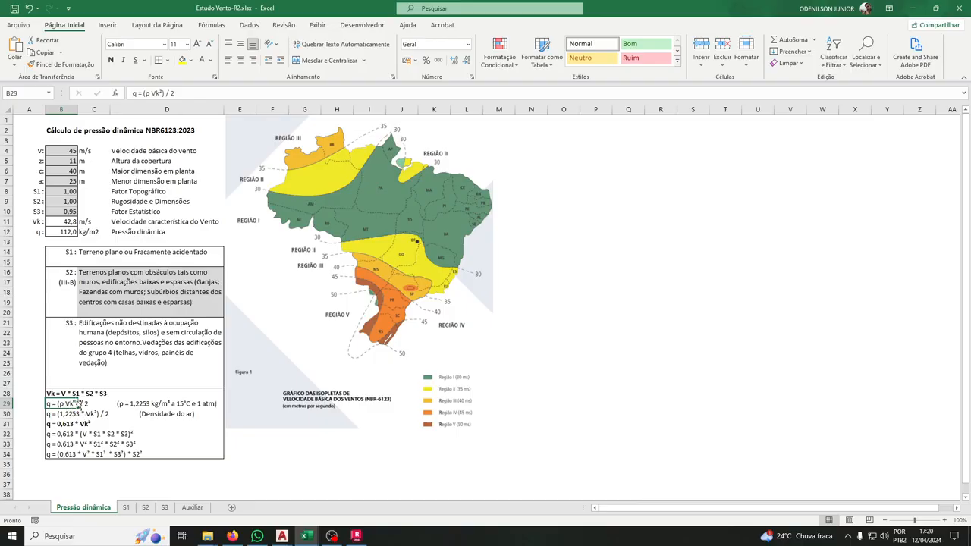
click(132, 406)
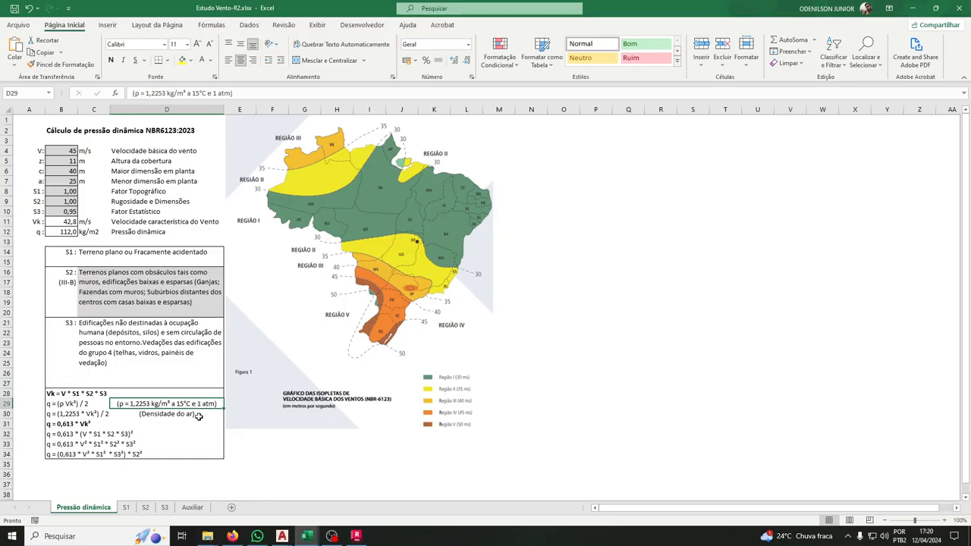
click(61, 424)
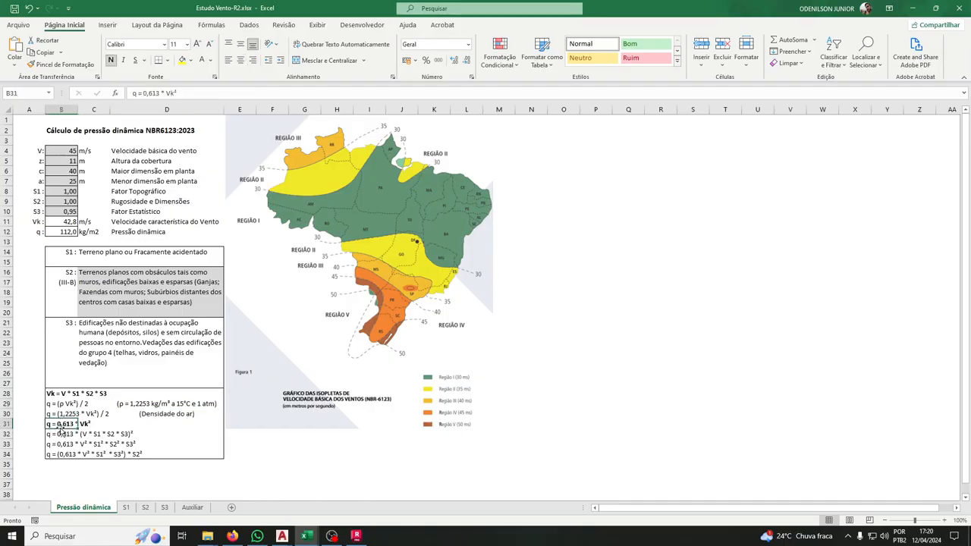
click(84, 426)
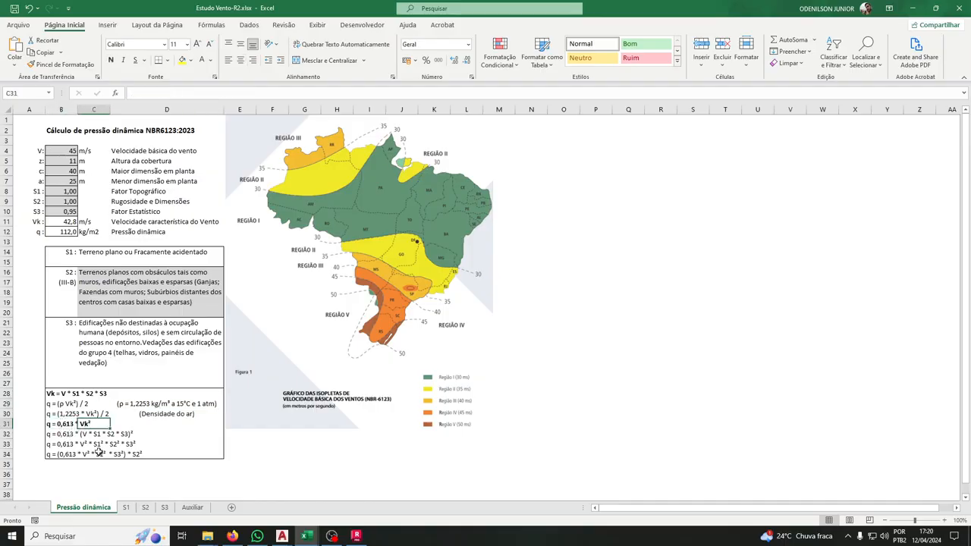
click(87, 437)
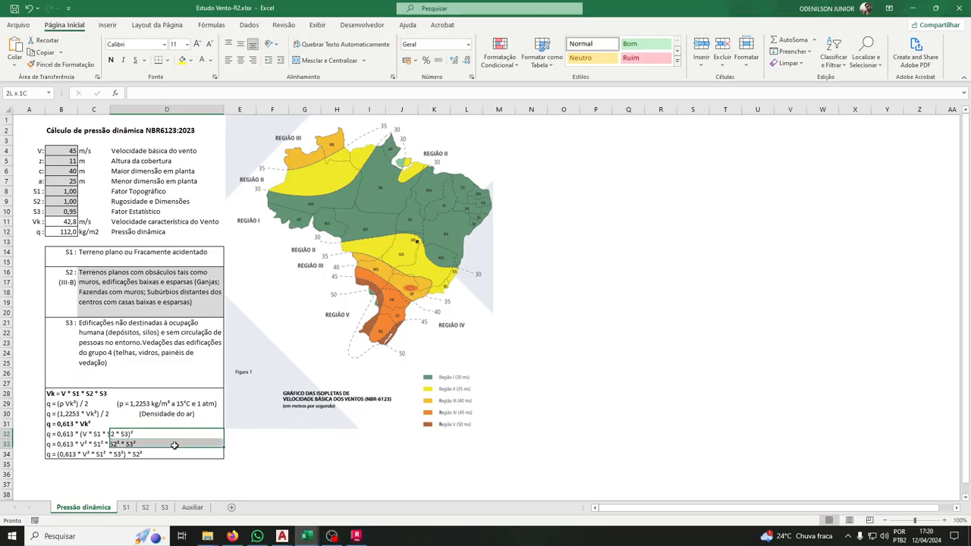
click(66, 436)
click(261, 462)
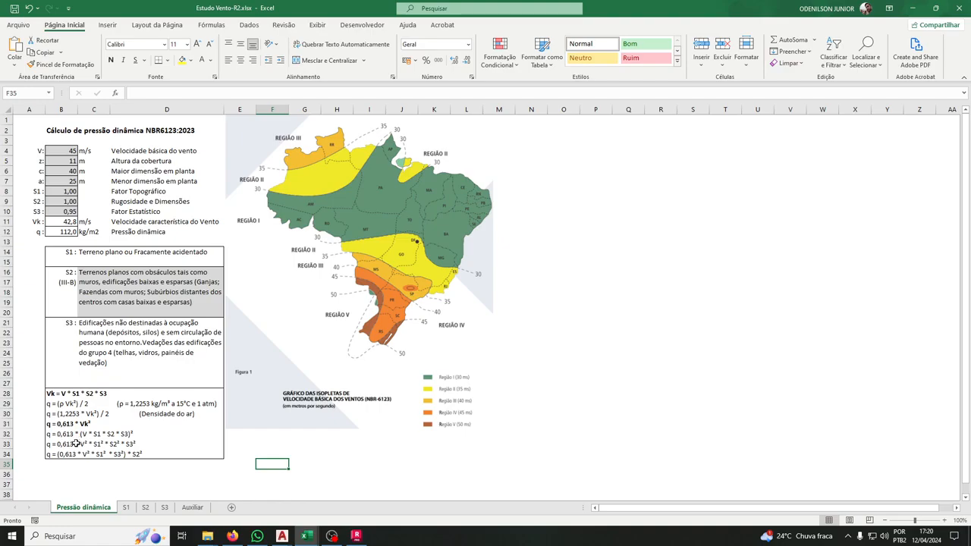
Review the S2 factor table, the final expanded q formula, the S2 value and the dynamic pressure cell in the wind calculation
click(148, 509)
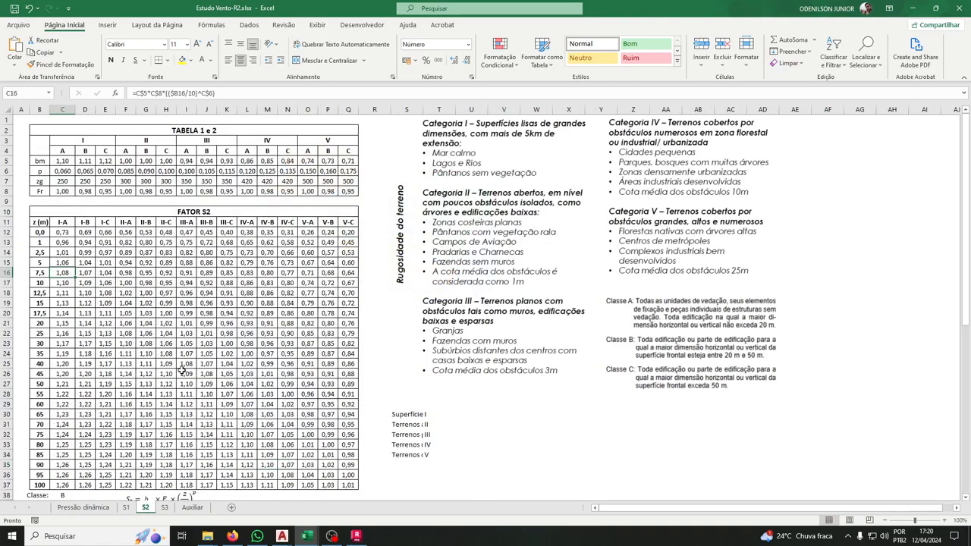
click(85, 507)
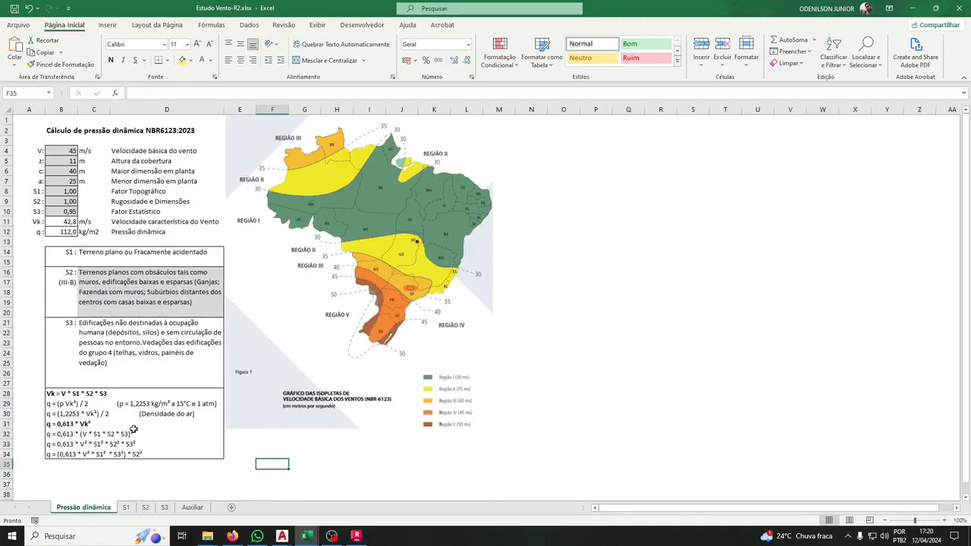
click(50, 454)
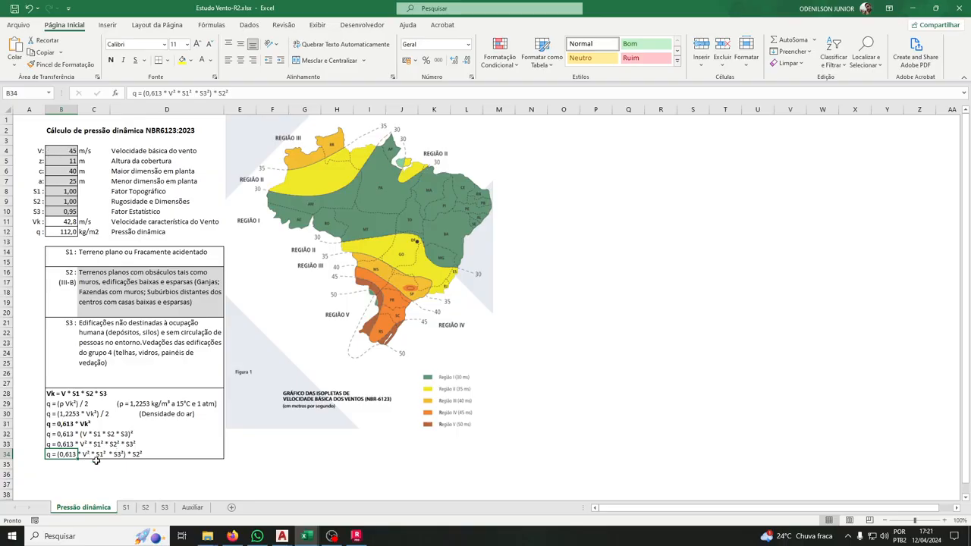
click(137, 455)
drag(67, 454, 137, 454)
click(138, 453)
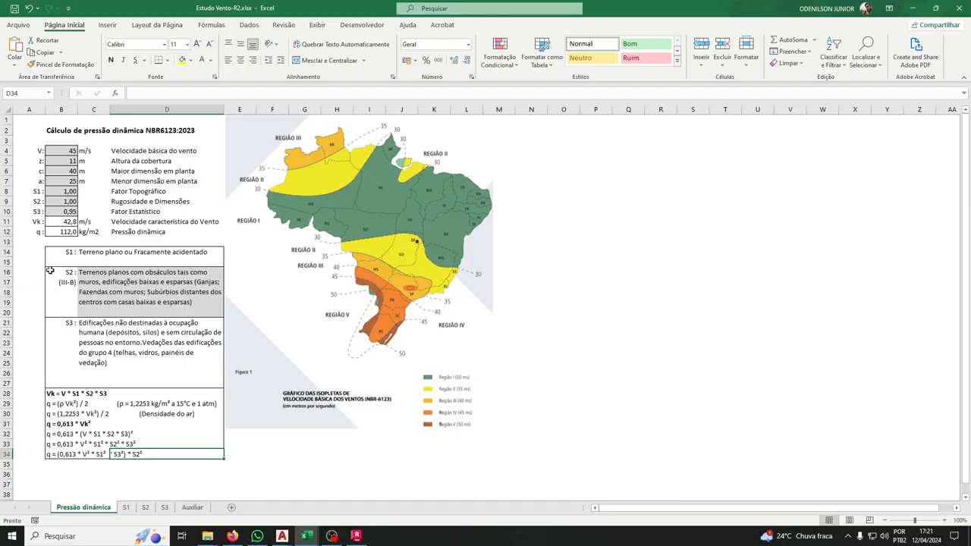
click(67, 202)
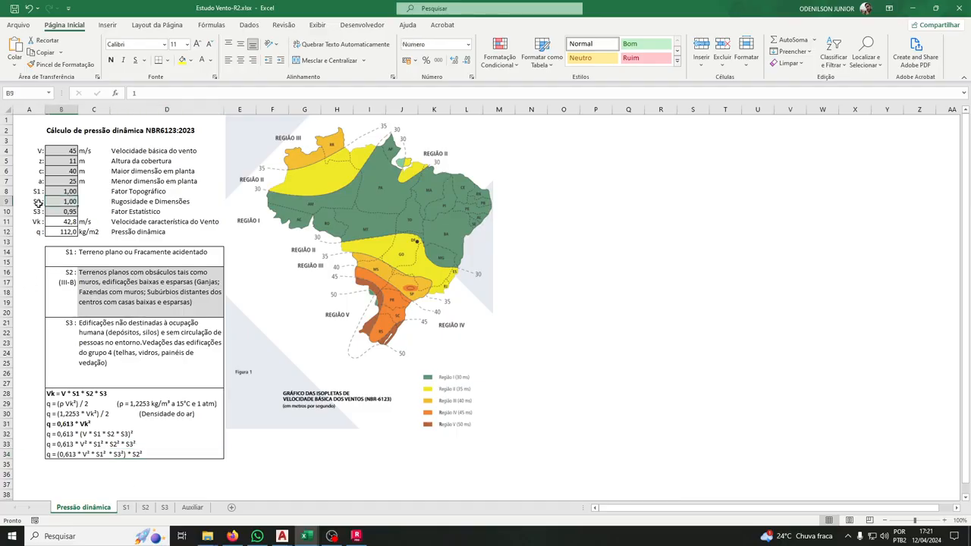
click(65, 231)
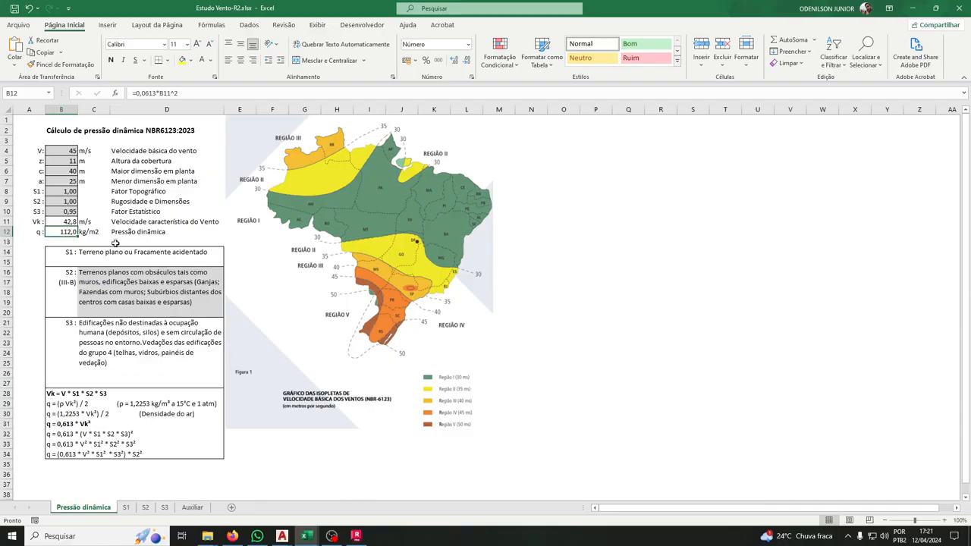
click(356, 536)
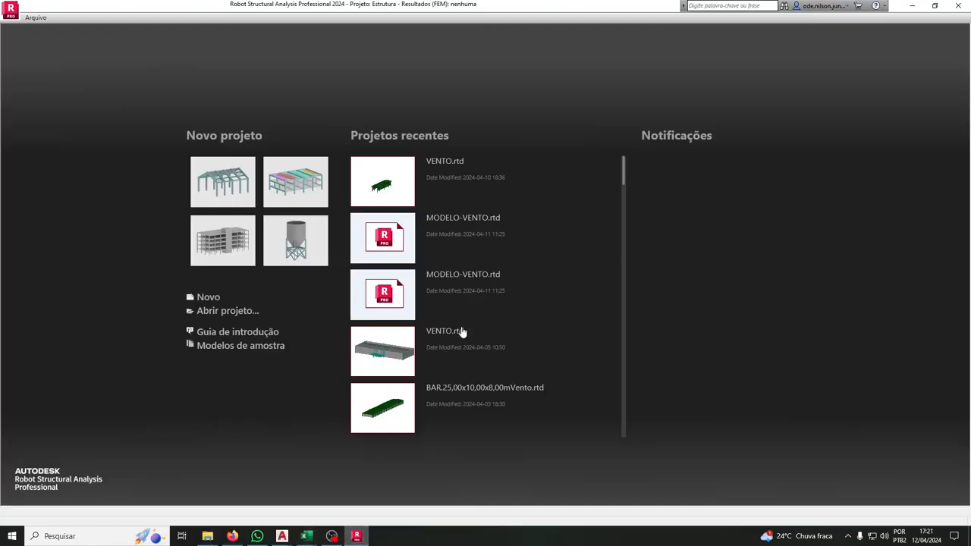
click(250, 312)
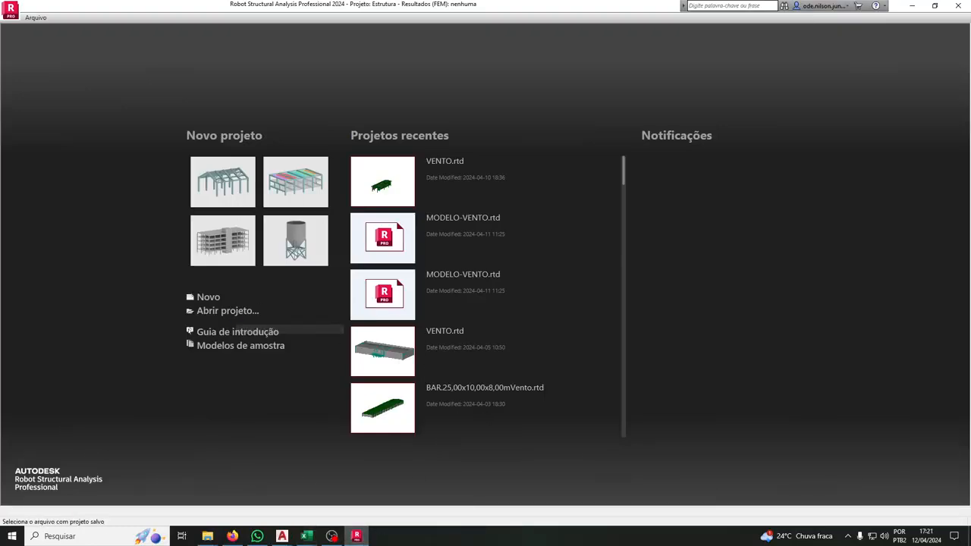
click(729, 144)
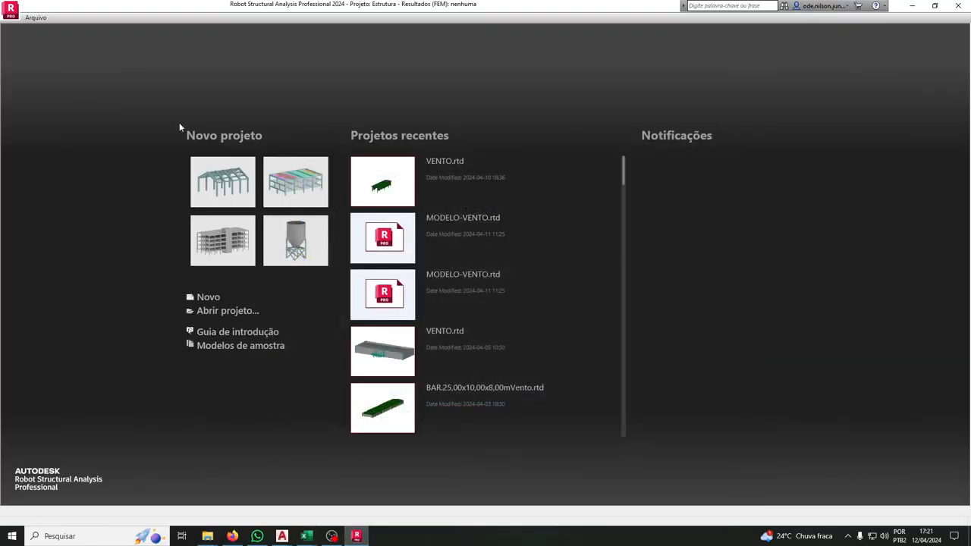
click(218, 312)
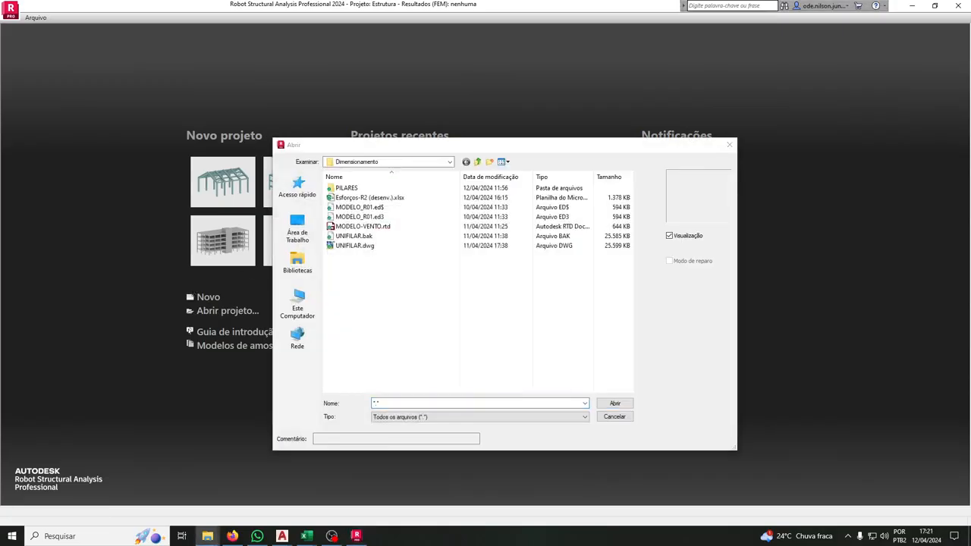
click(457, 403)
text(D:\Arquivos\01 - Arquivos\@Dimensionamento\11 - Vento)
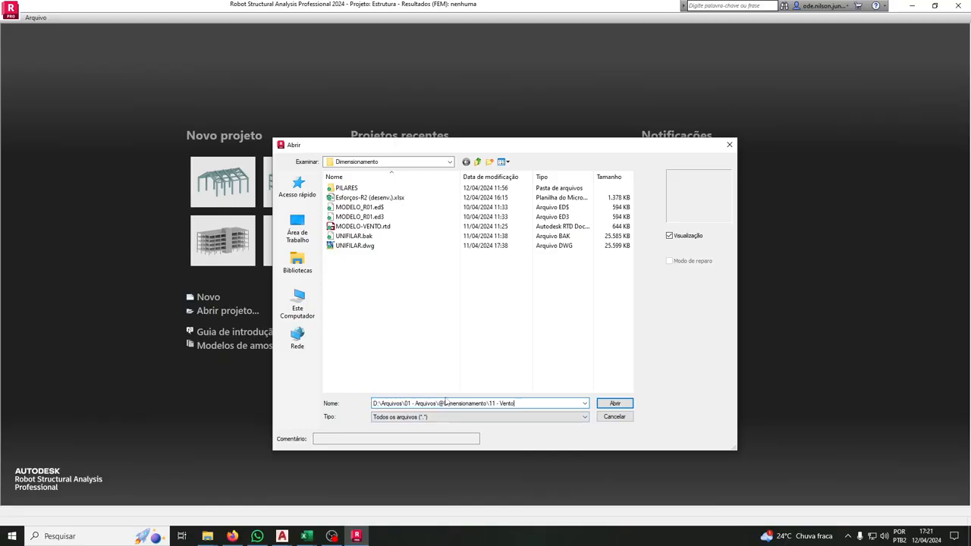
key(Return)
click(358, 255)
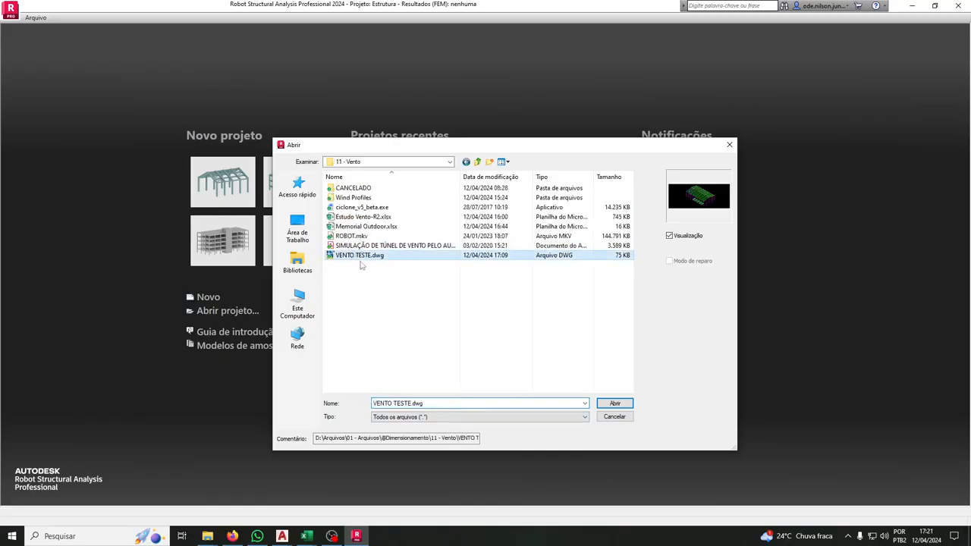
click(614, 403)
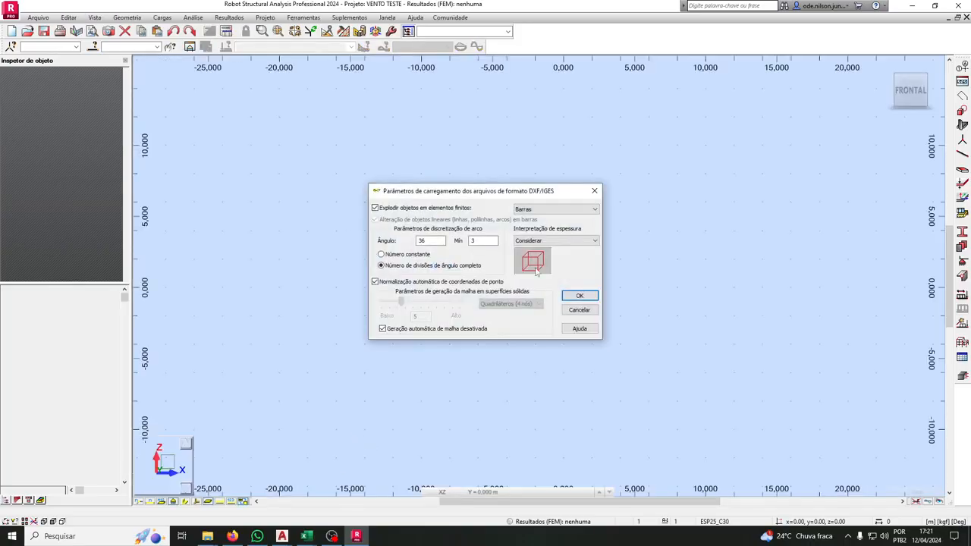
Import the drawing's lines as bars with the default loading parameters and merge the structure at scale coefficient 1
click(584, 298)
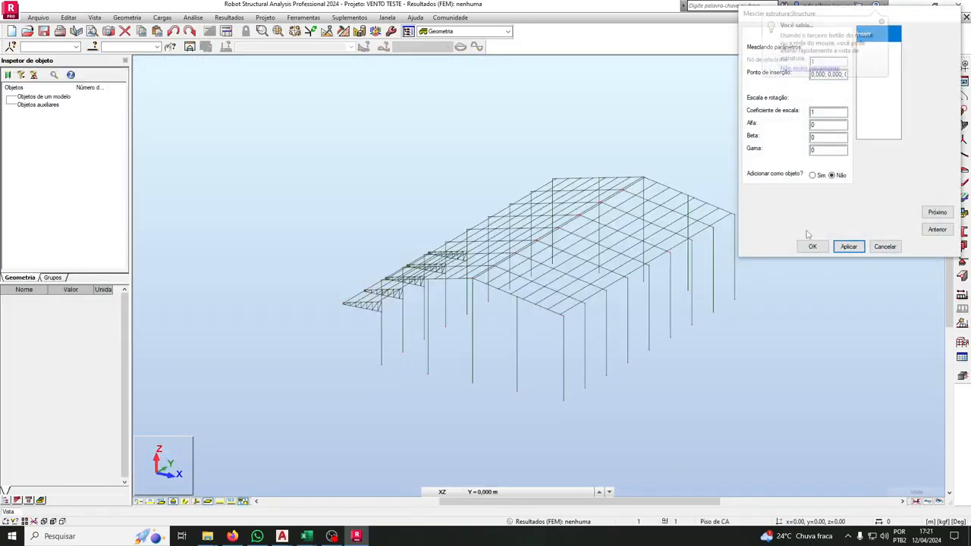
click(811, 247)
click(811, 70)
click(889, 75)
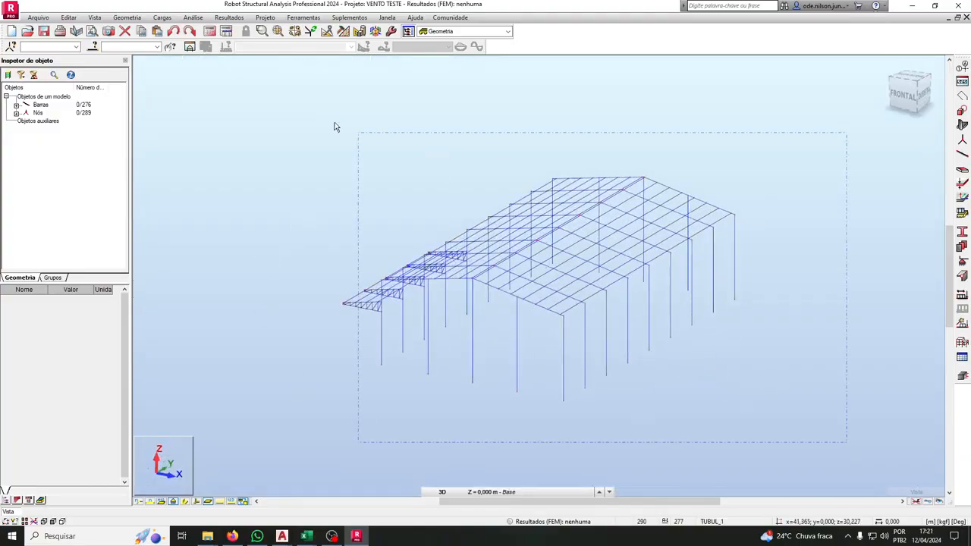
Assign the TUBUL_1 section to all bars of the imported structure
key(ctrl+a)
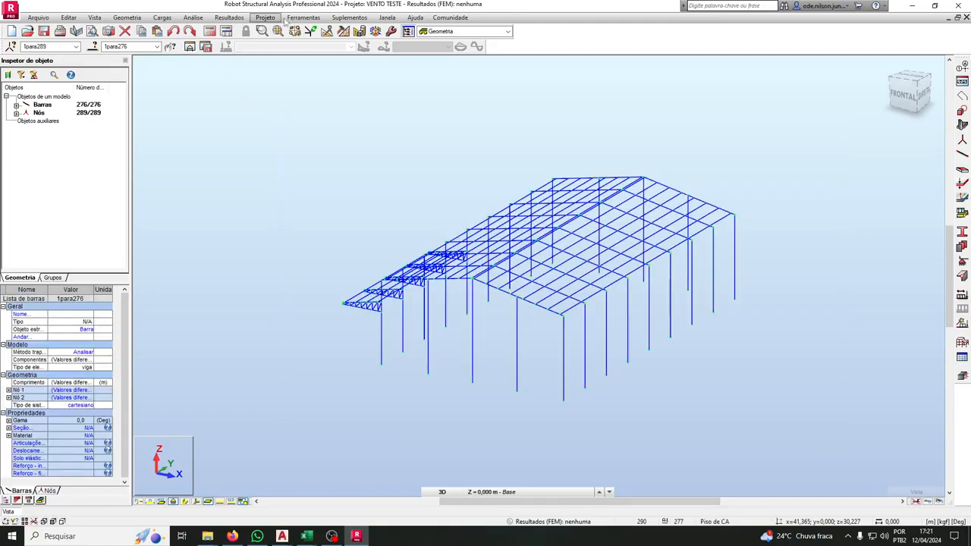
click(68, 17)
mouse_move(122, 18)
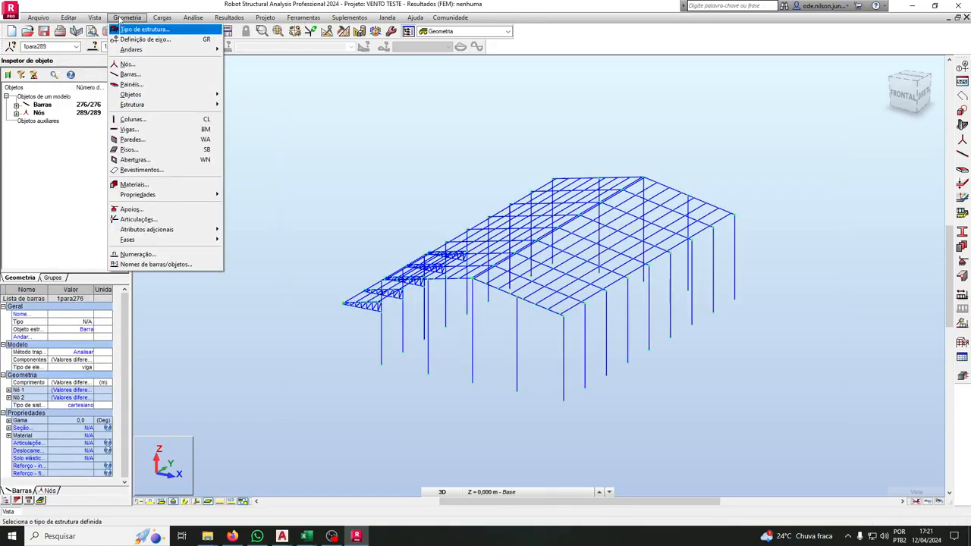
mouse_move(182, 195)
click(250, 196)
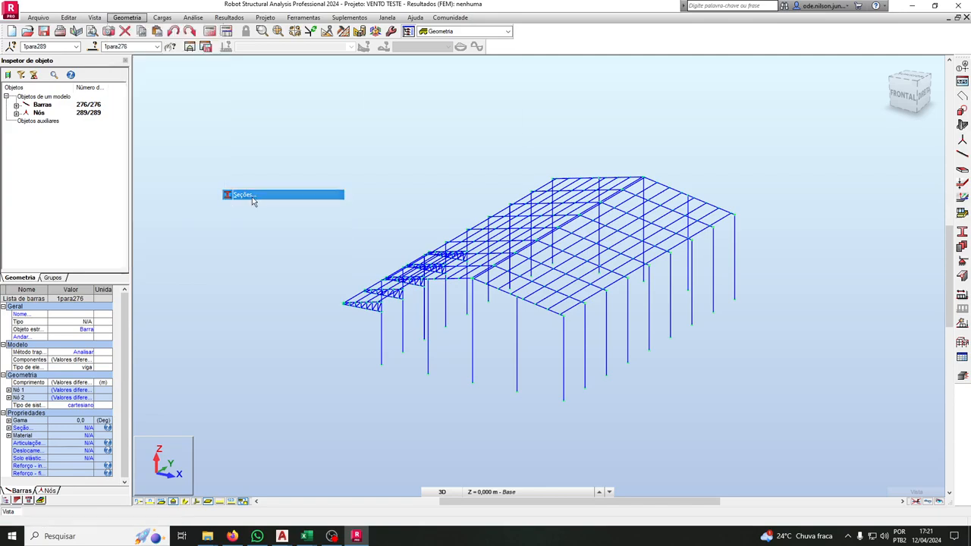
click(406, 108)
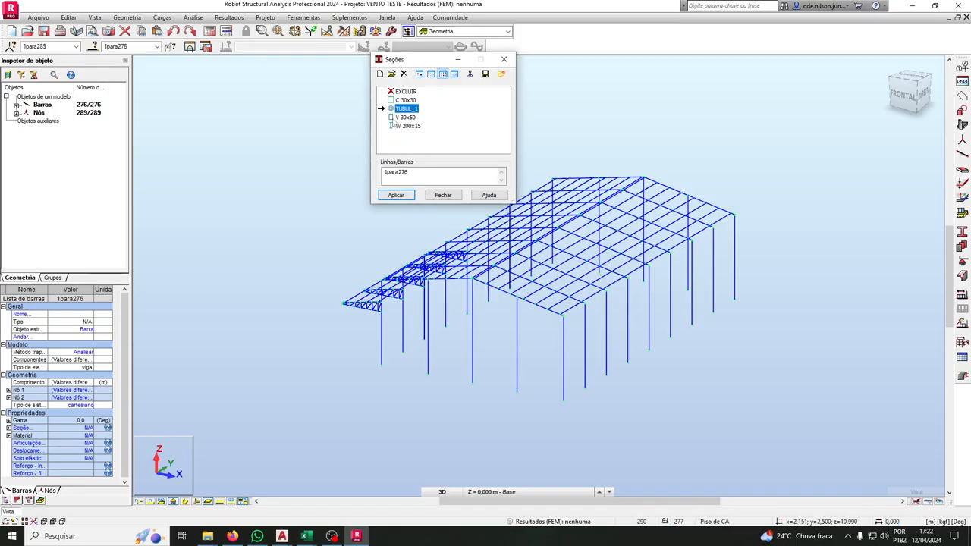
click(401, 196)
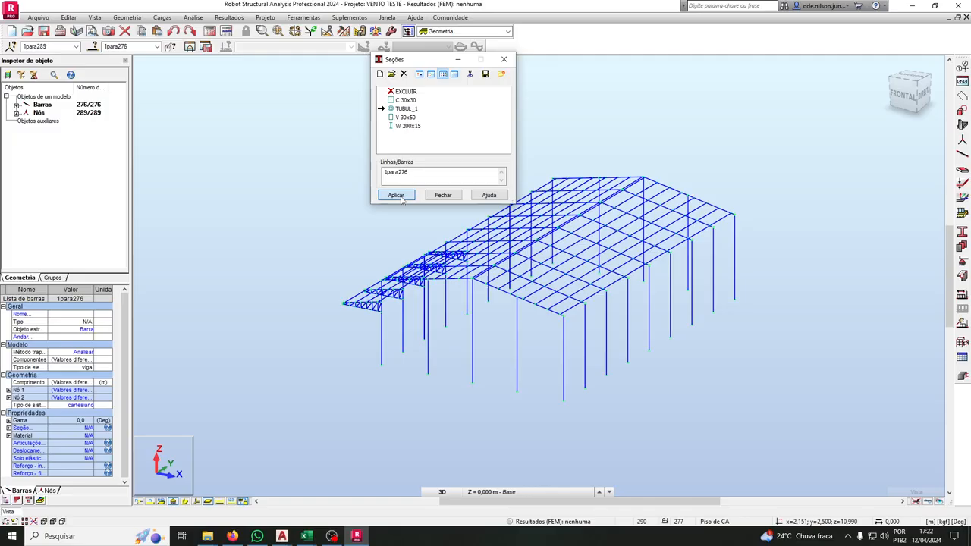
click(443, 195)
Apply fixed supports (Engastado) to all the column base nodes
click(336, 359)
click(889, 108)
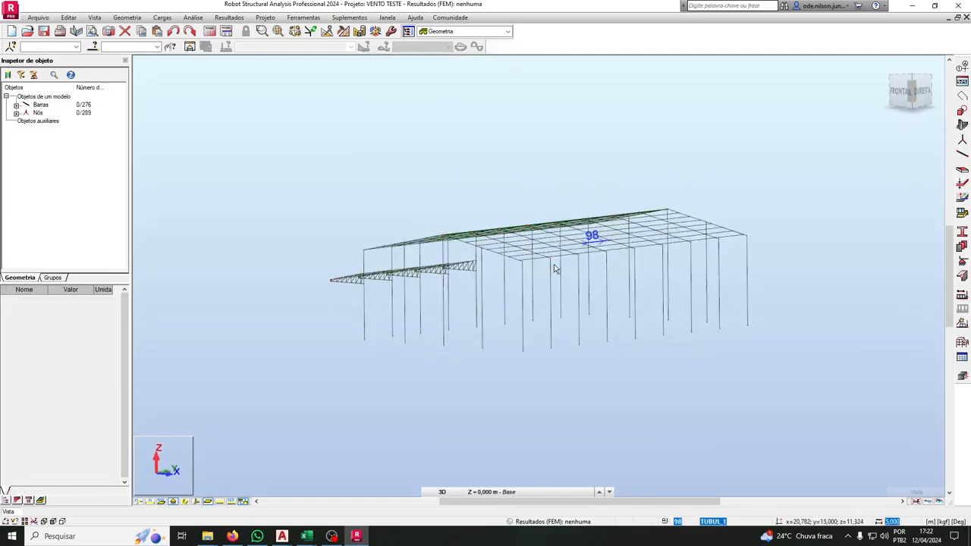
drag(252, 388, 808, 316)
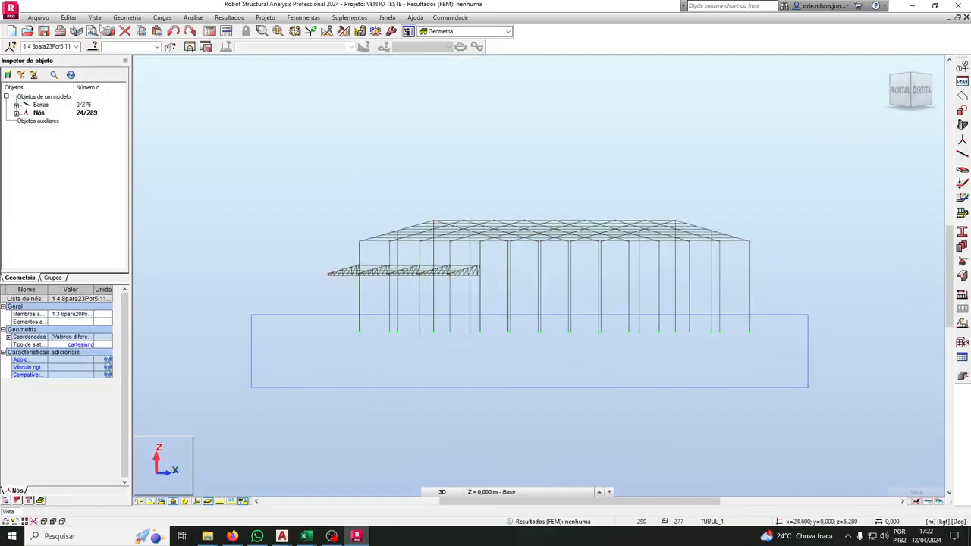
click(127, 17)
click(131, 208)
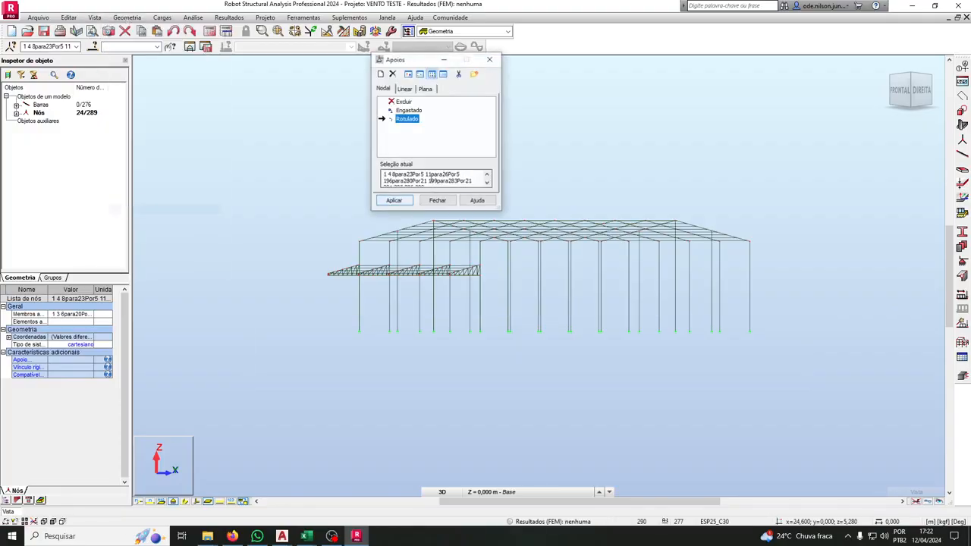
click(410, 111)
click(393, 200)
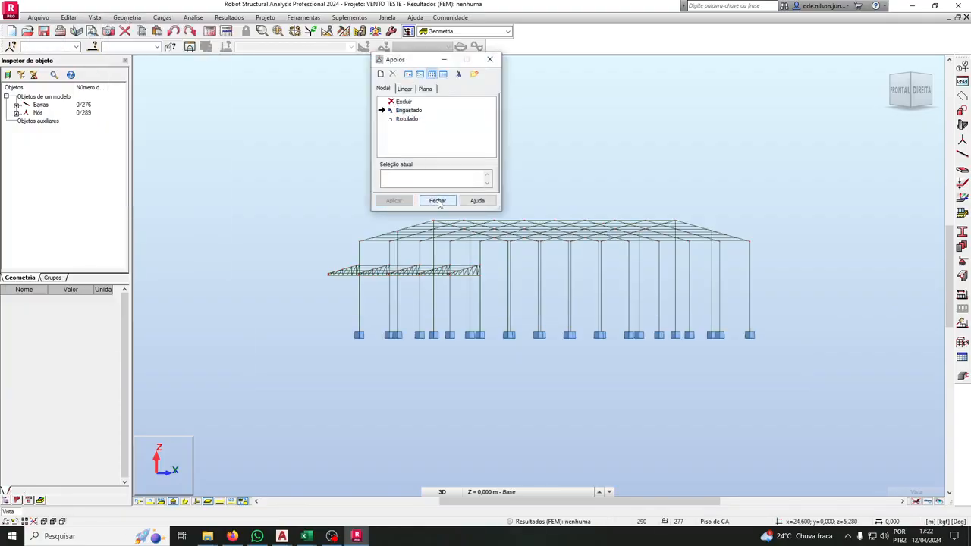
click(437, 200)
Check the force, moment and stress units in the job preferences, leaving the dialog without changes
click(887, 67)
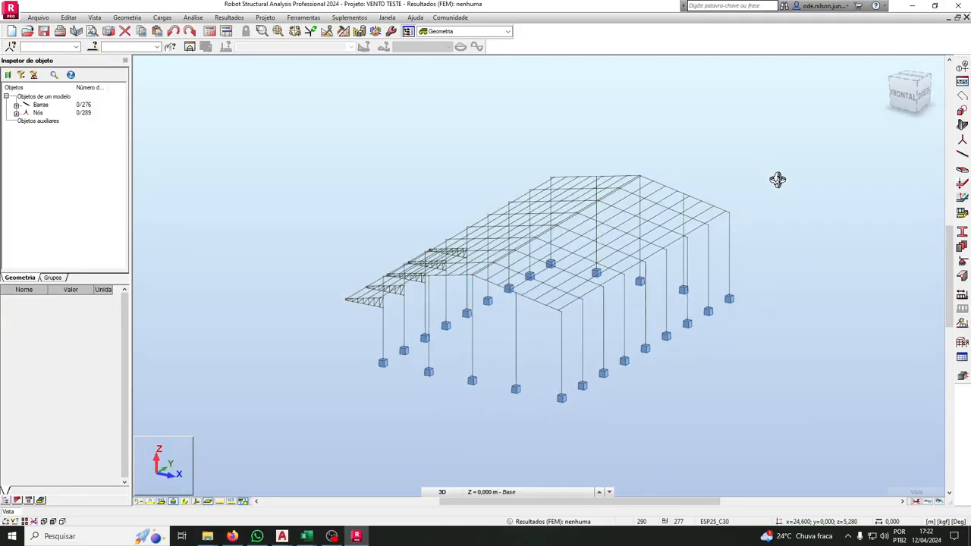
click(303, 17)
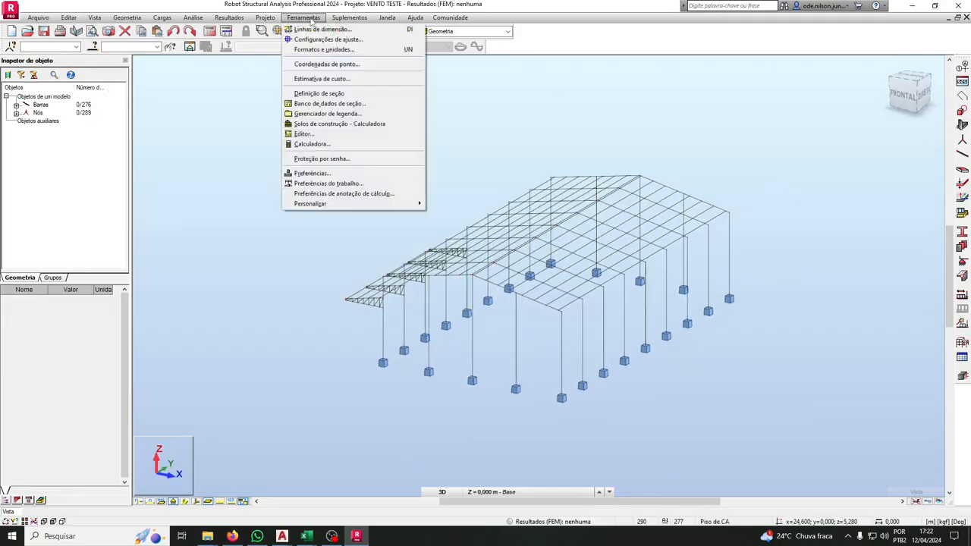
click(323, 50)
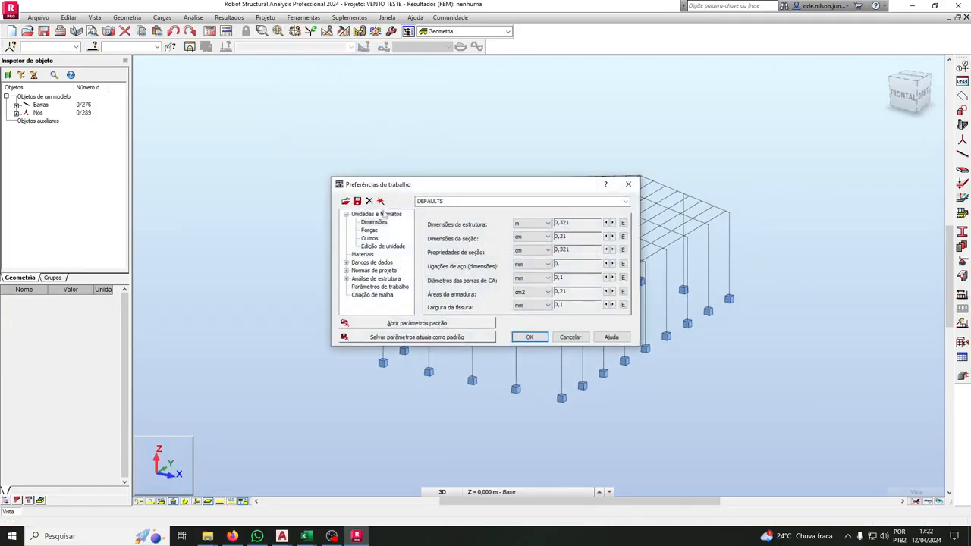
click(369, 230)
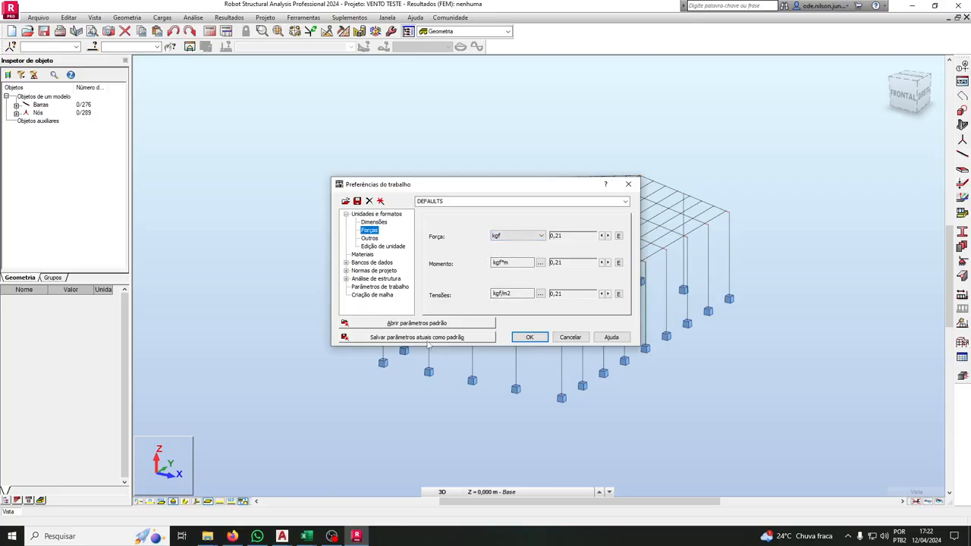
click(573, 341)
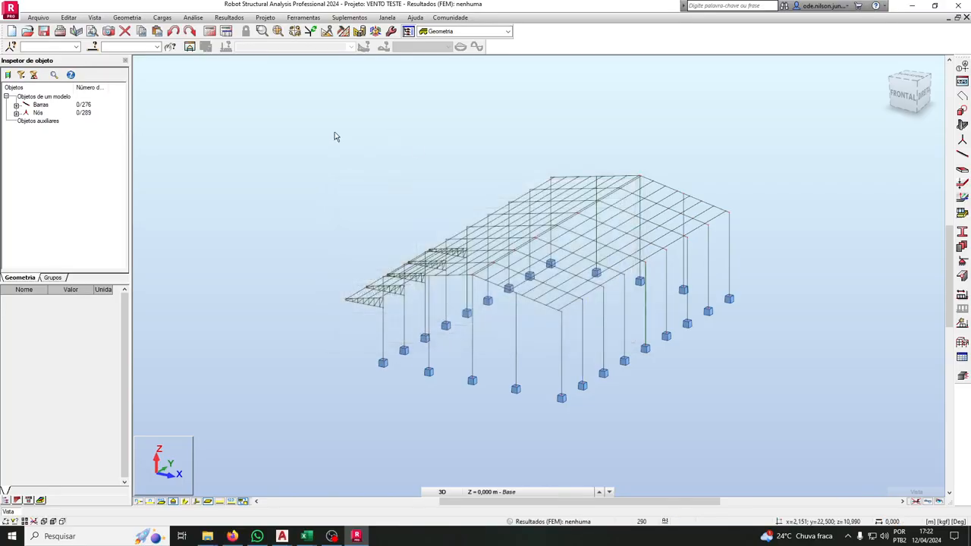
Open the cladding definition and set its definition method to Rectangle (Retângulo), with load distribution in Direção X
click(128, 18)
click(144, 170)
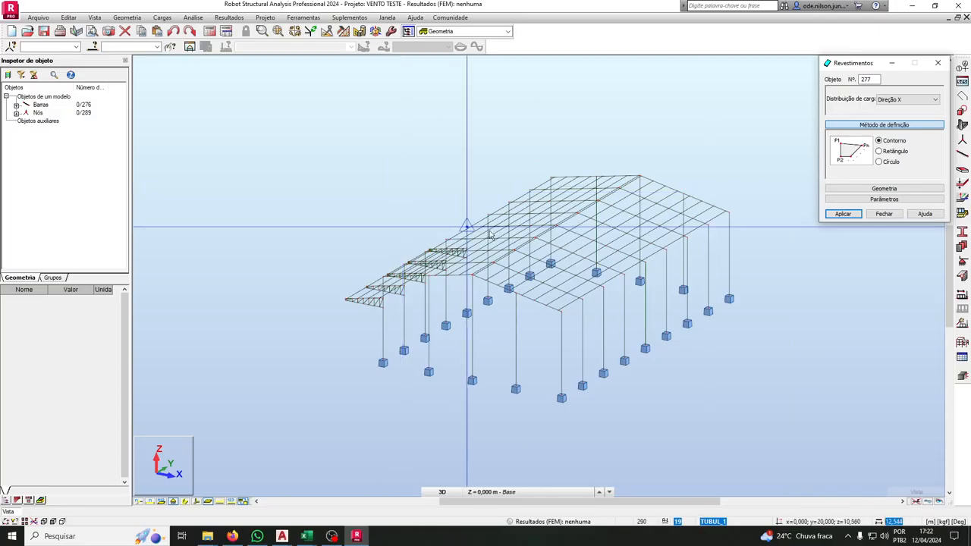
middle_drag(563, 241, 552, 239)
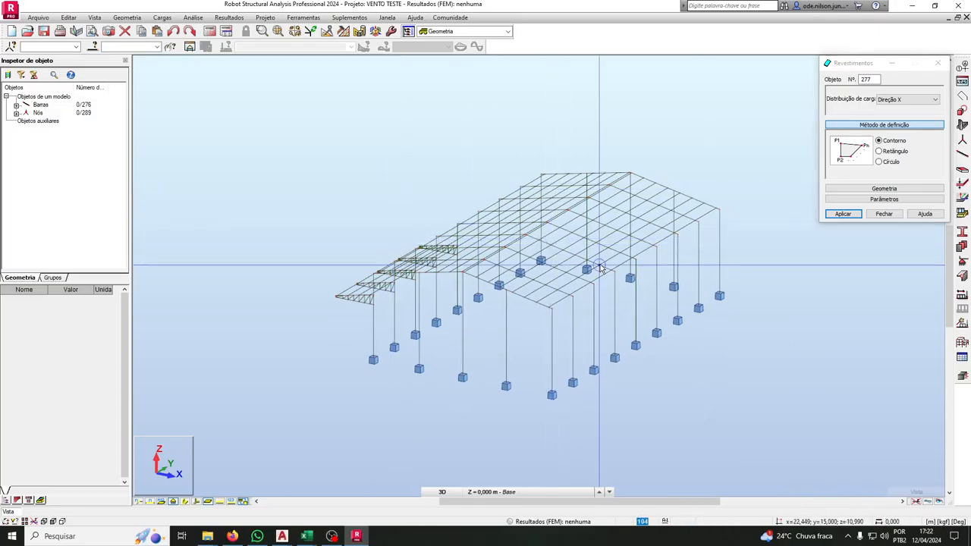
mouse_move(599, 305)
shift+middle_down()
mouse_move(614, 280)
mouse_move(654, 286)
mouse_move(598, 293)
shift+middle_up()
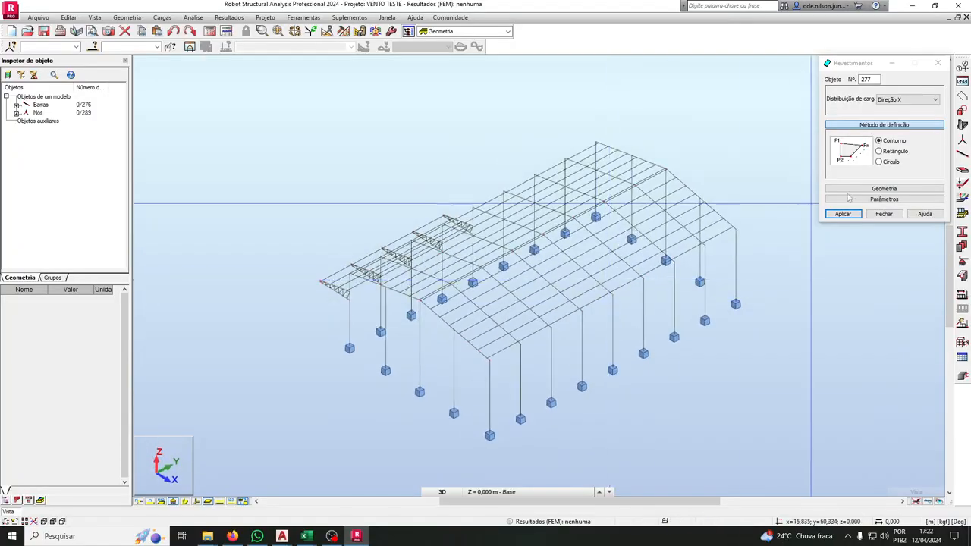
click(895, 151)
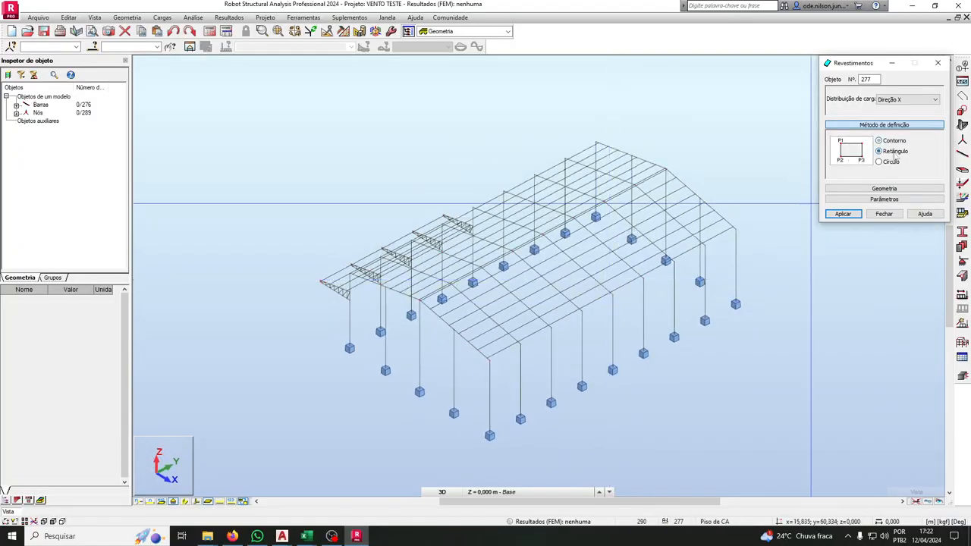
click(893, 142)
click(894, 152)
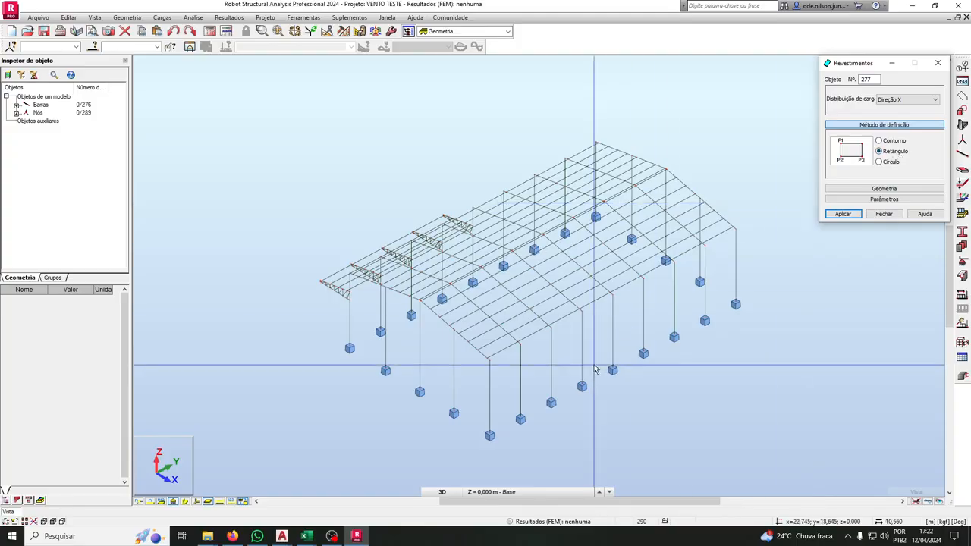
Try to cover the entire front roof slope, from eave to ridge, with a single rectangular cladding
middle_drag(595, 366, 545, 359)
scroll(498, 359, up, 3)
click(444, 351)
scroll(504, 329, down, 4)
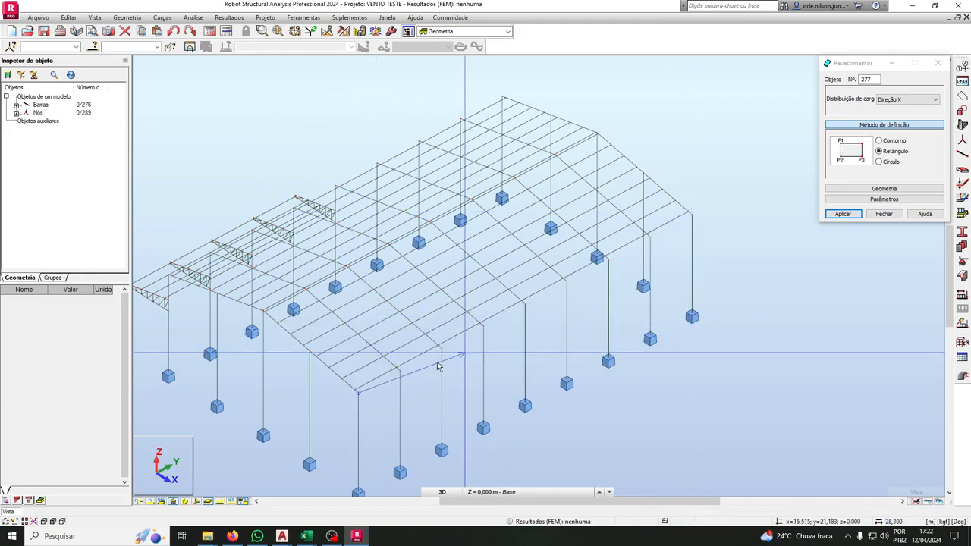
middle_drag(412, 377, 435, 371)
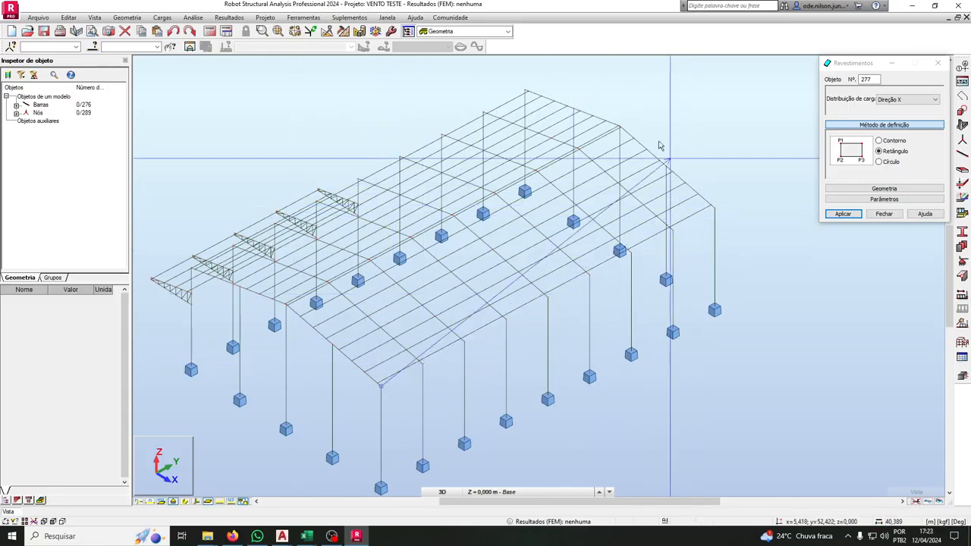
click(285, 303)
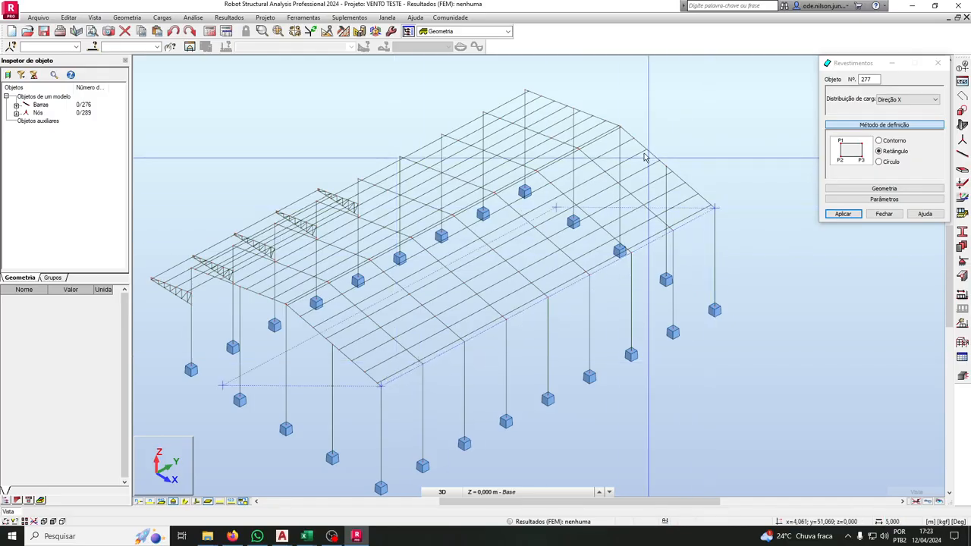
click(619, 128)
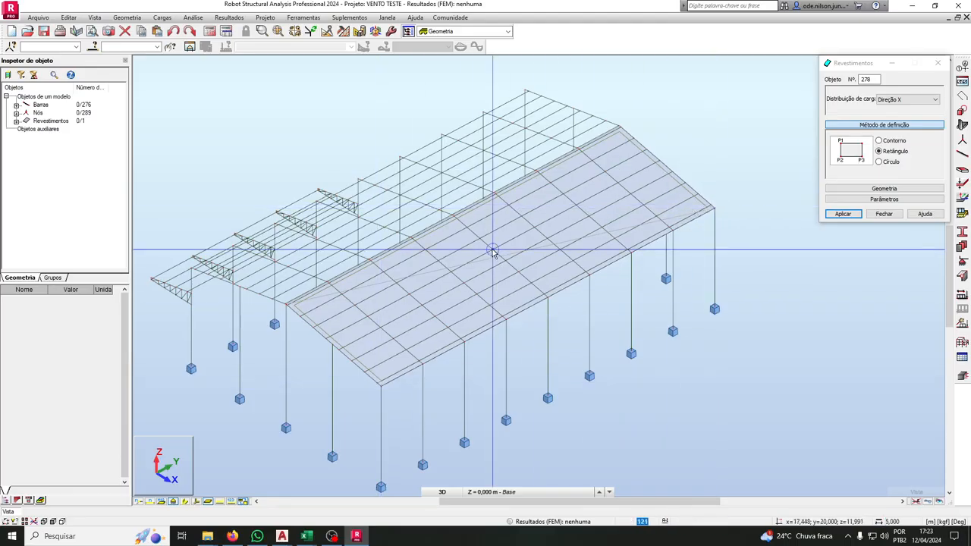
Switch to the Estudo Vento-R2.xlsx workbook in Excel and examine the wind-zone figure on the Auxiliar sheet
mouse_move(305, 536)
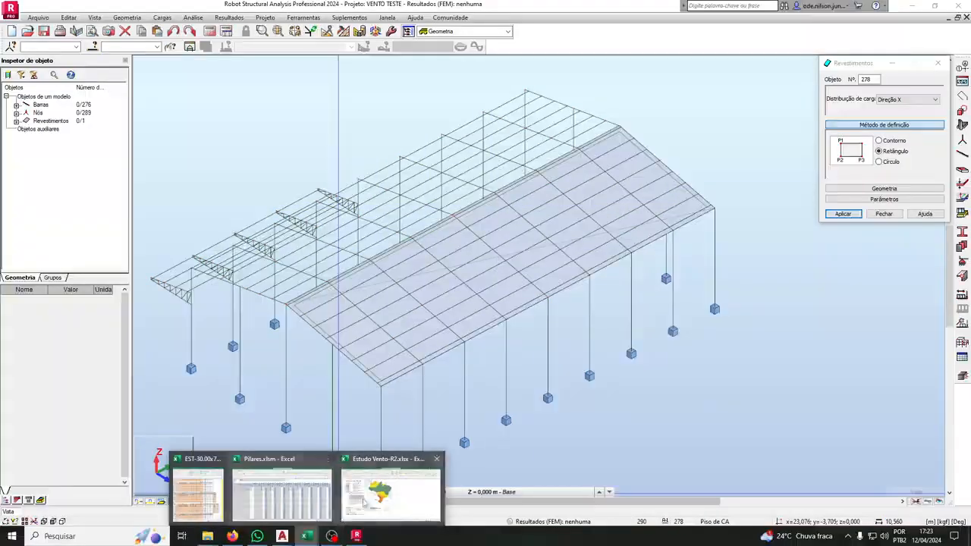
click(372, 484)
click(192, 507)
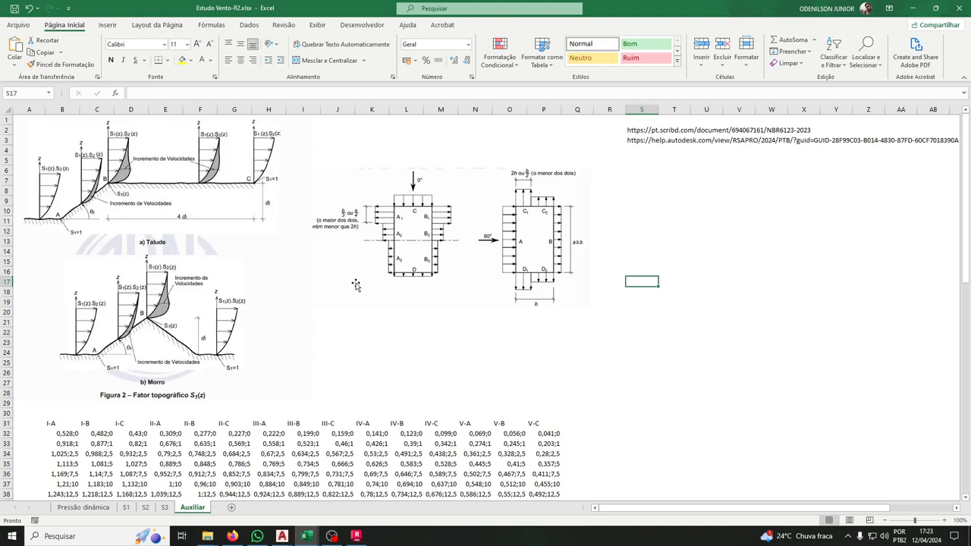
click(449, 218)
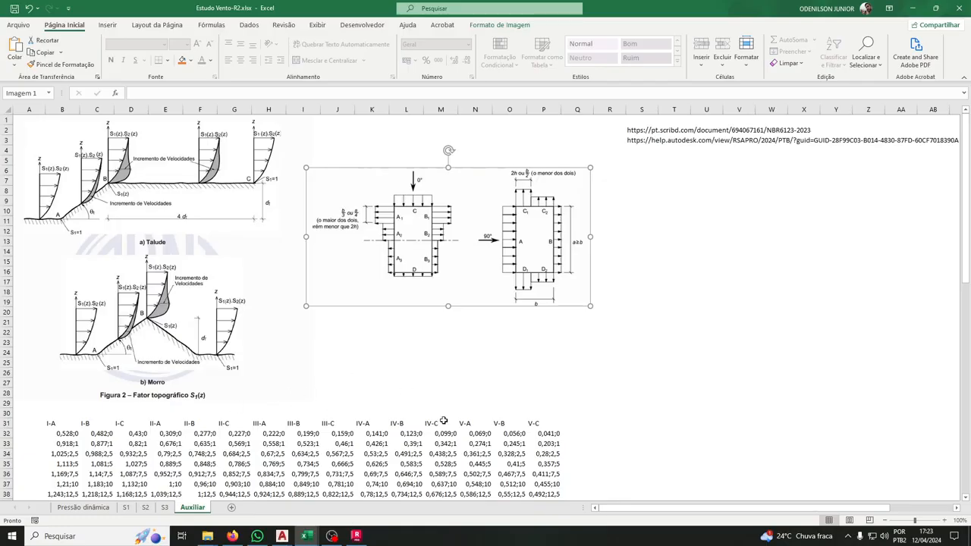
click(357, 536)
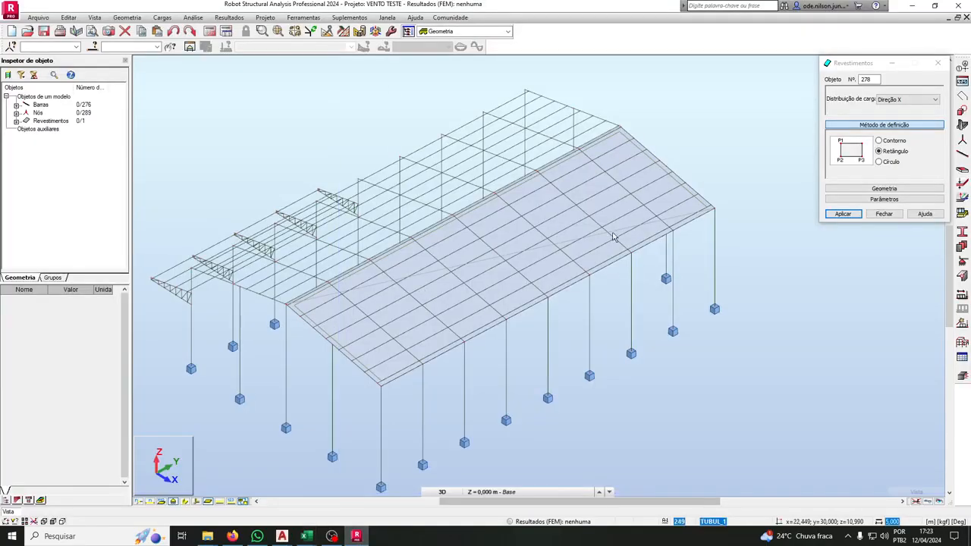
Undo the single roof cladding and place a rectangular cladding on the eave corner of the first roof bay
key(ctrl+z)
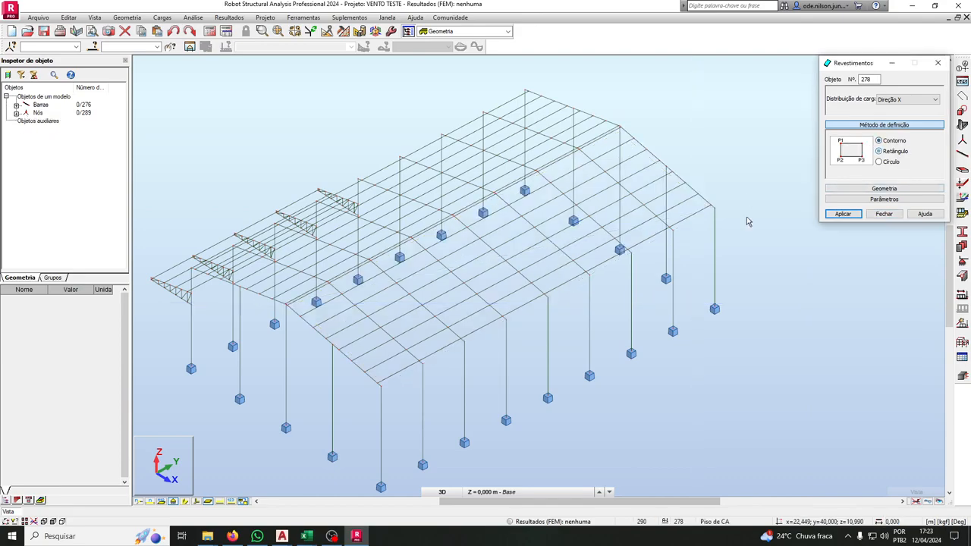
scroll(417, 367, up, 3)
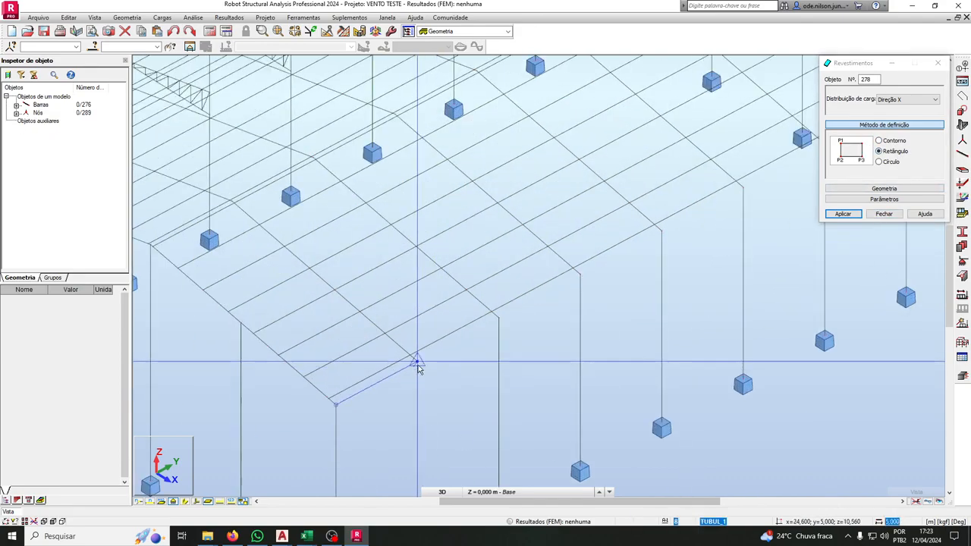
click(417, 362)
scroll(384, 334, down, 2)
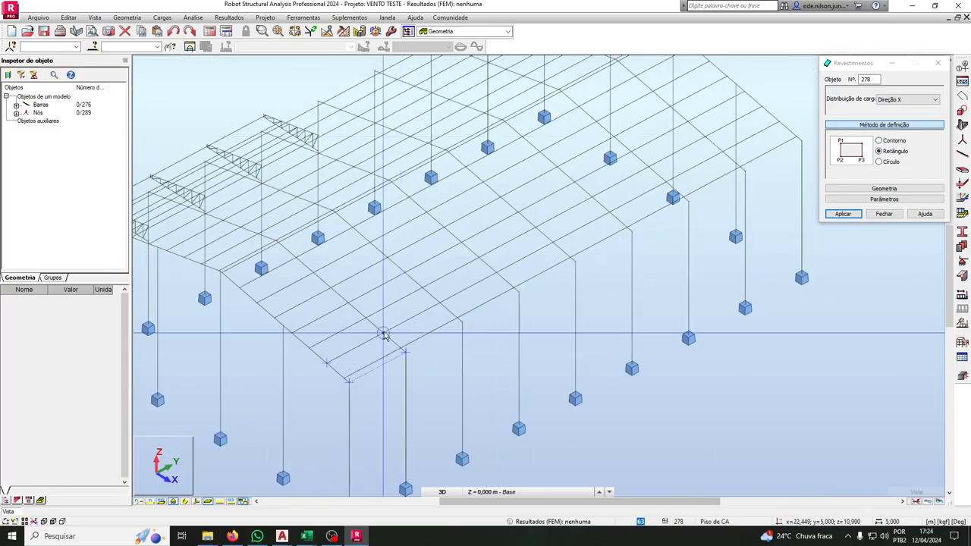
click(384, 336)
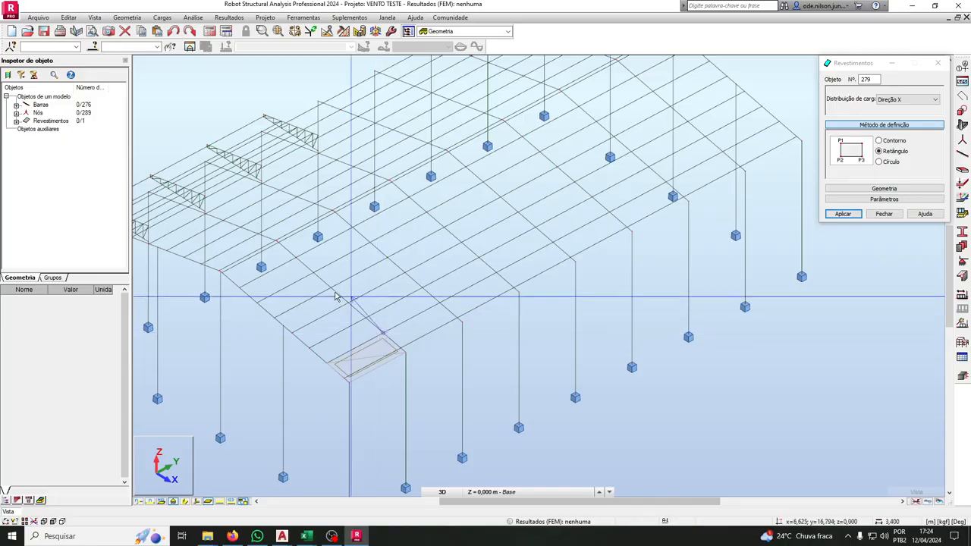
Clad the rest of the first roof bay with two rectangles, a middle zone and a ridge zone
click(314, 274)
click(258, 304)
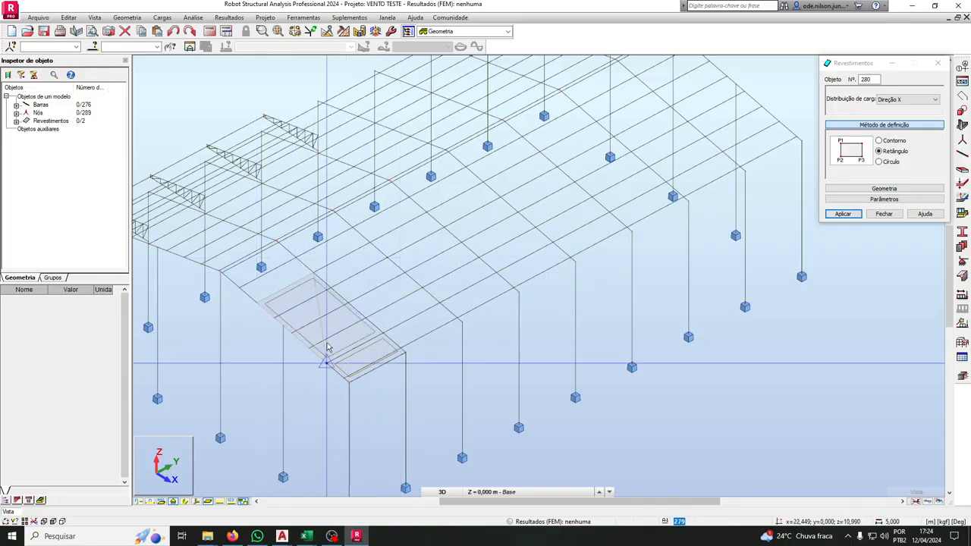
click(258, 303)
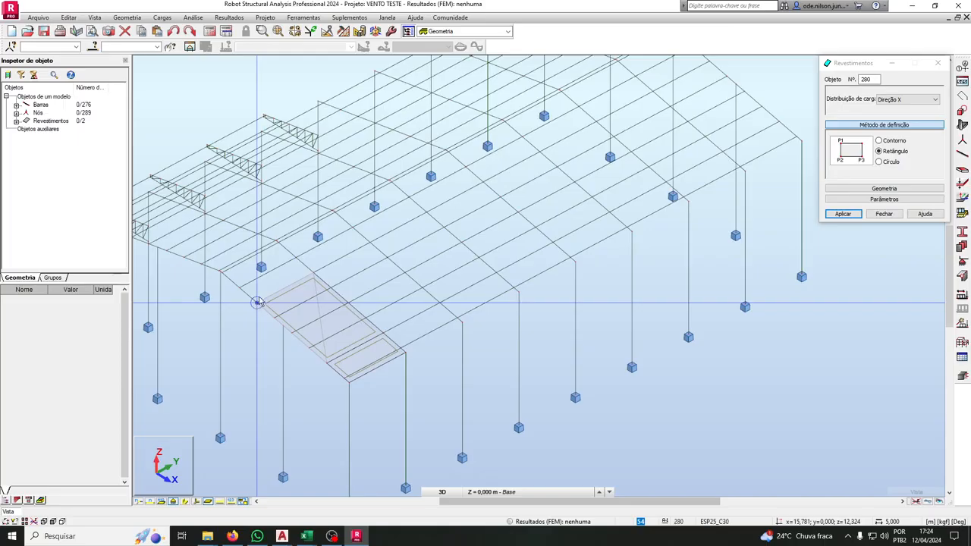
scroll(314, 274, up, 5)
click(278, 243)
scroll(278, 242, down, 5)
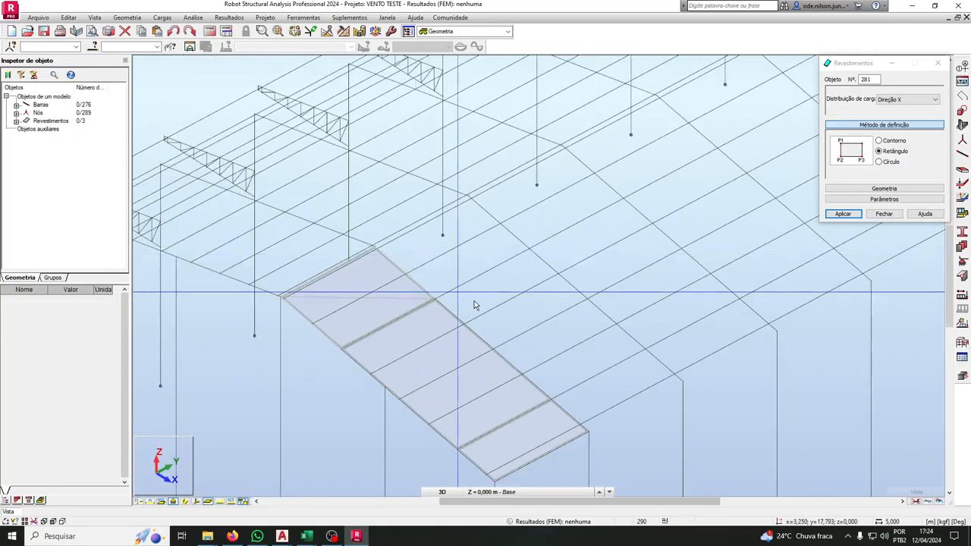
Clad the eave strip of the front roof slope across all the intermediate bays, from y=5 to y=35 m
click(569, 409)
middle_drag(698, 312, 496, 370)
scroll(681, 310, down, 3)
scroll(721, 299, up, 1)
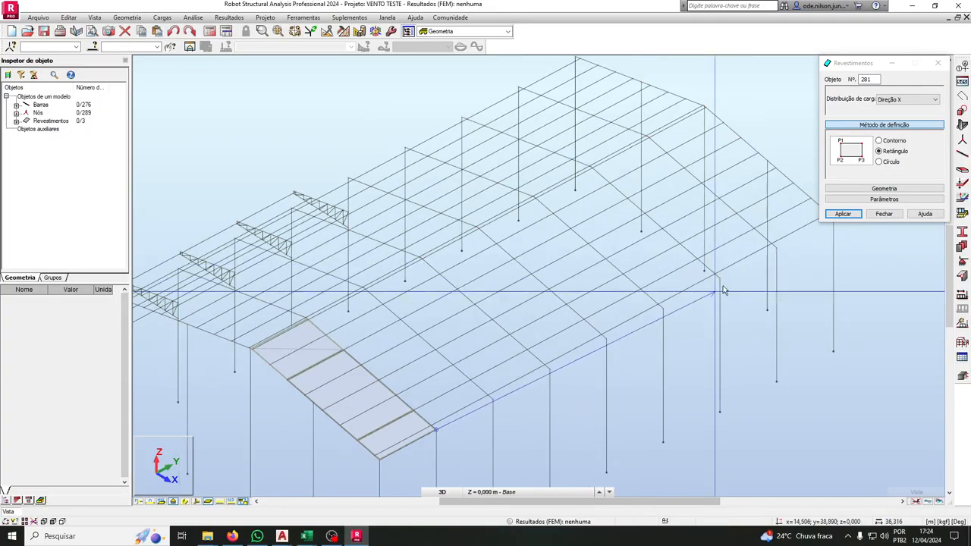
click(775, 250)
click(761, 235)
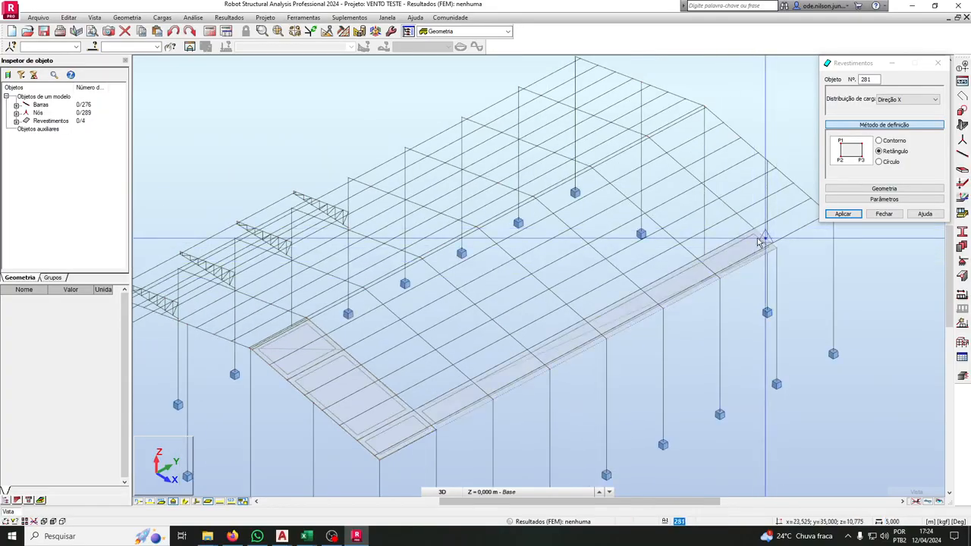
Clad the middle zone and the ridge strip of the front roof slope across the intermediate bays
click(347, 356)
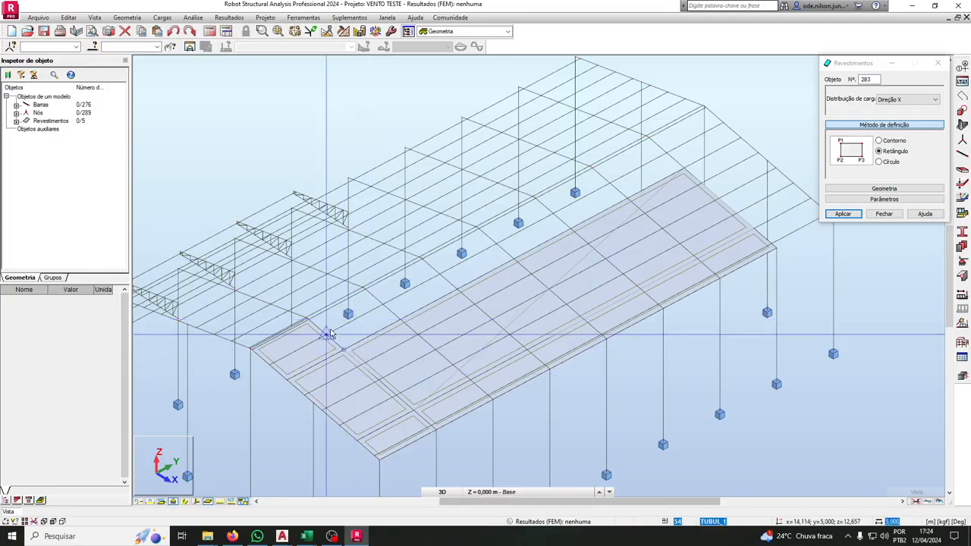
scroll(305, 327, up, 5)
scroll(293, 347, down, 5)
scroll(689, 202, up, 5)
click(635, 157)
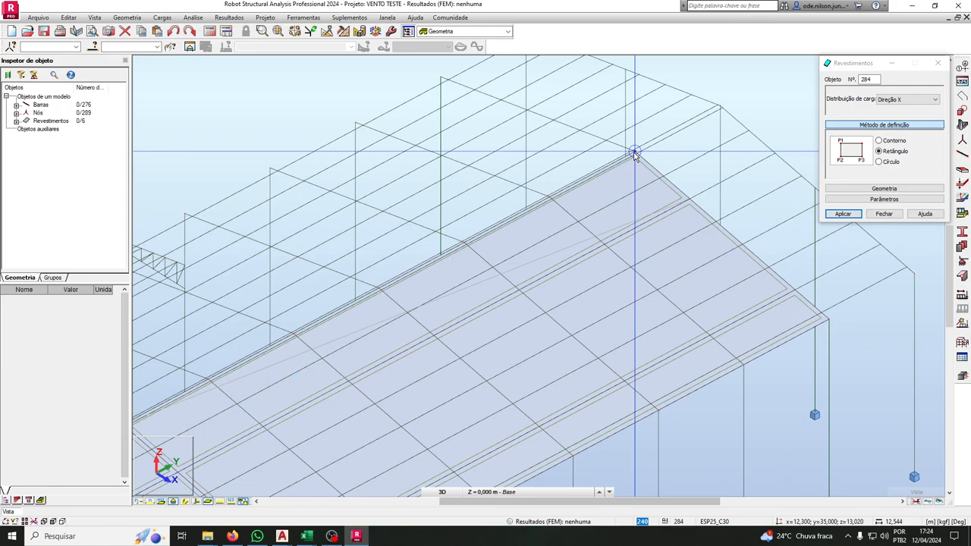
Clad the last bay of the front roof slope with three rectangles for the ridge, middle and eave zones
click(774, 152)
middle_drag(775, 156, 471, 180)
click(470, 178)
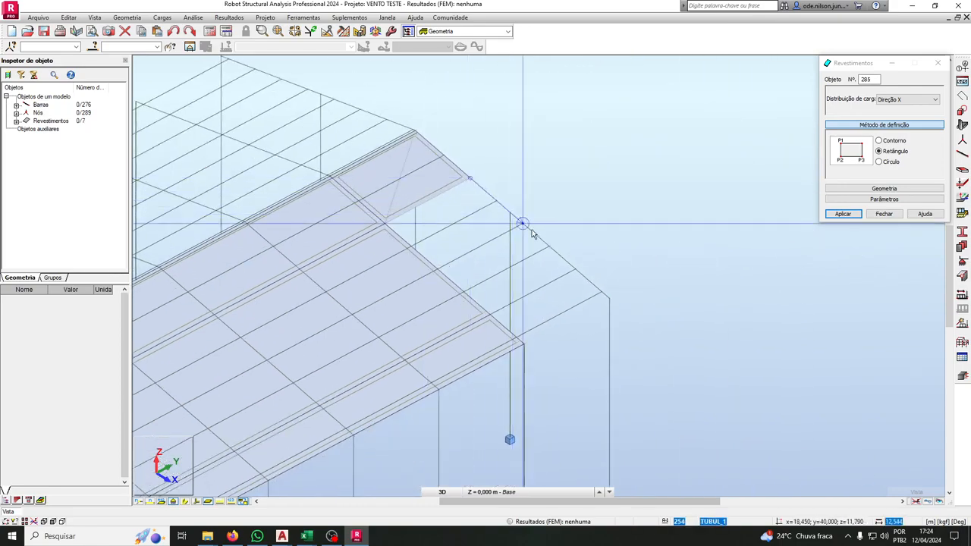
click(575, 269)
click(494, 320)
click(492, 317)
click(575, 270)
click(610, 297)
scroll(680, 232, down, 7)
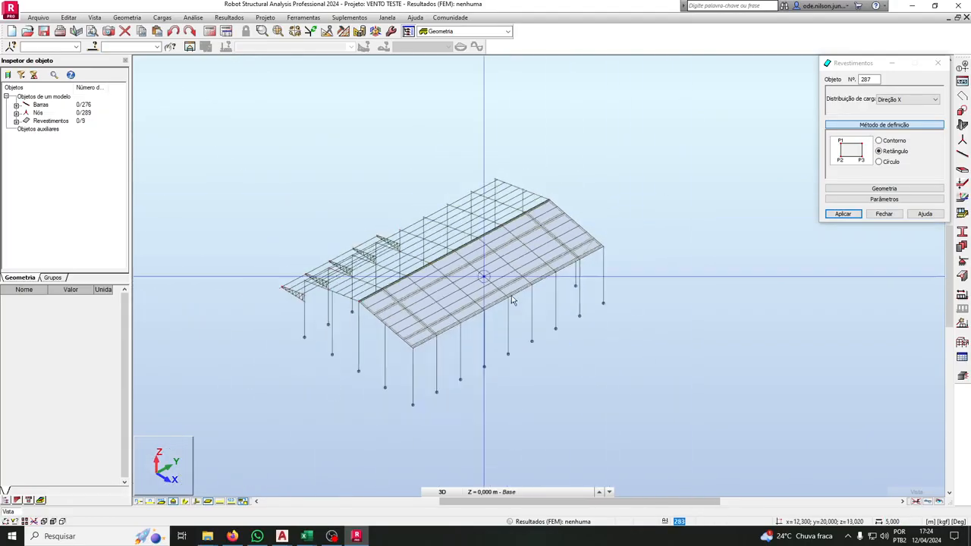
Clad the first bay of the long side wall with a lower and an upper rectangle split at mid-height
scroll(451, 371, up, 2)
click(434, 321)
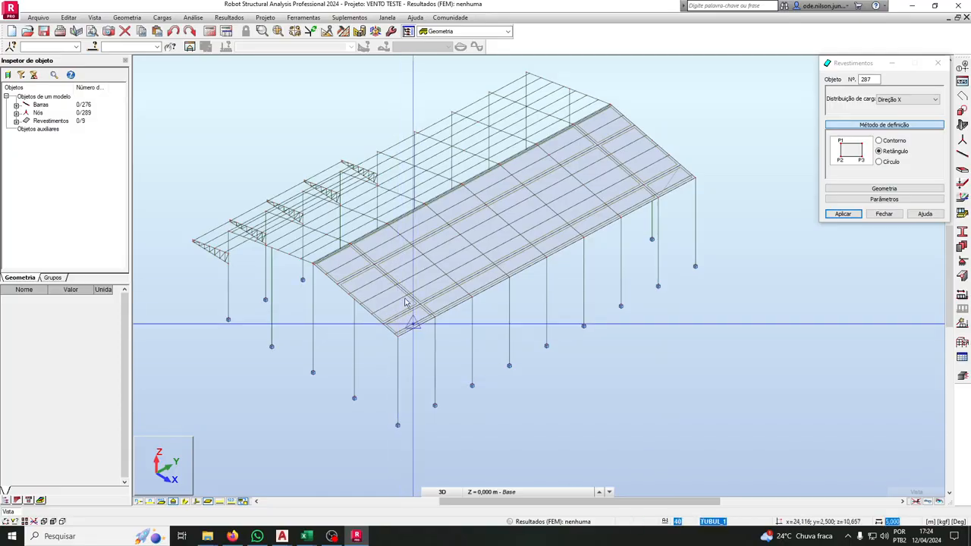
click(399, 424)
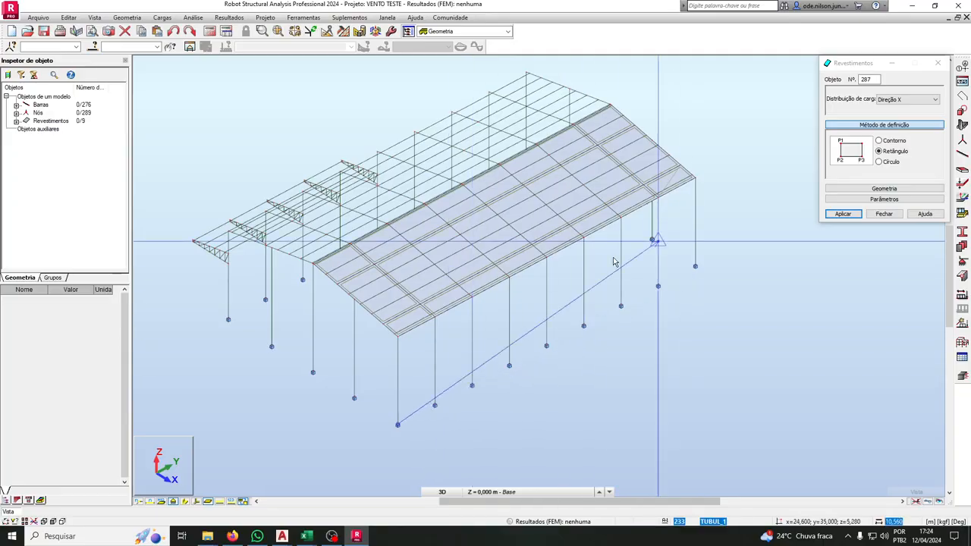
scroll(393, 427, up, 3)
click(445, 405)
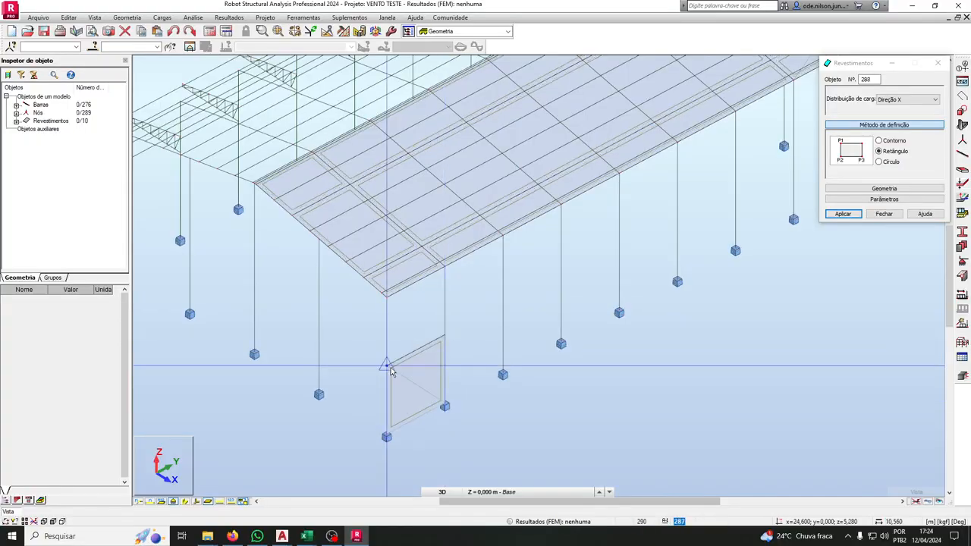
click(445, 269)
scroll(445, 387, down, 2)
Clad the lower half of the long side wall across the intermediate bays with one rectangle
click(444, 393)
click(684, 265)
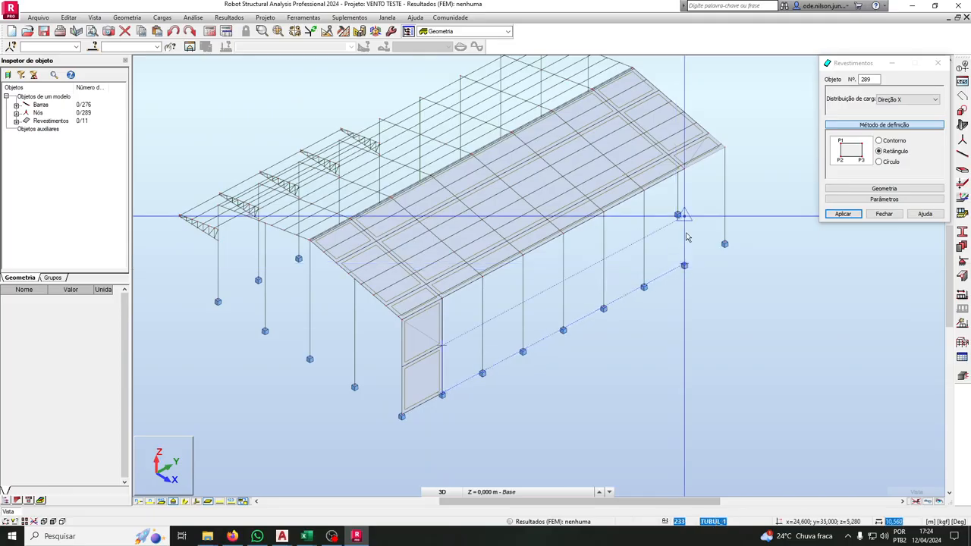
click(678, 215)
click(442, 346)
click(444, 304)
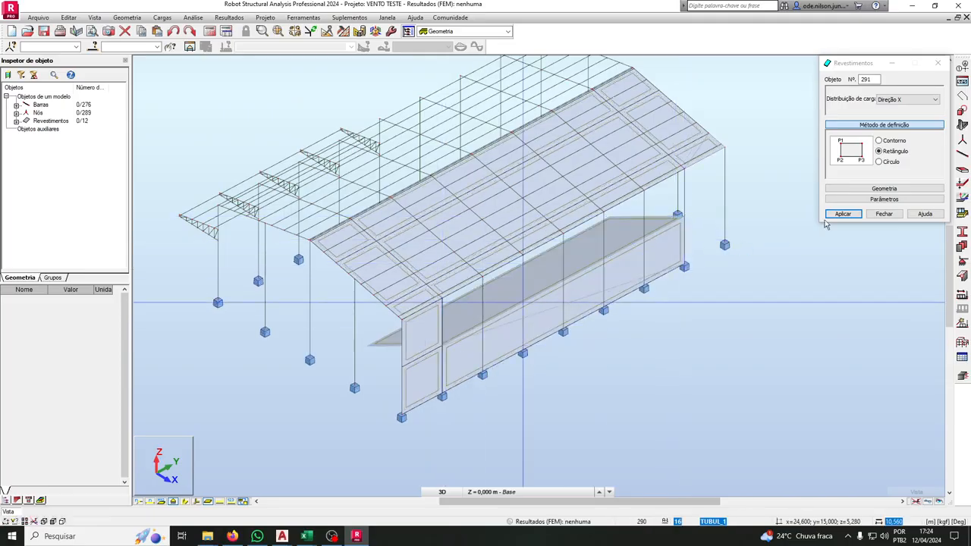
key(ctrl+z)
Clad the upper half of the long side wall across the intermediate bays, from mid-height to the eave
click(443, 346)
click(442, 298)
click(684, 169)
middle_drag(715, 204, 555, 293)
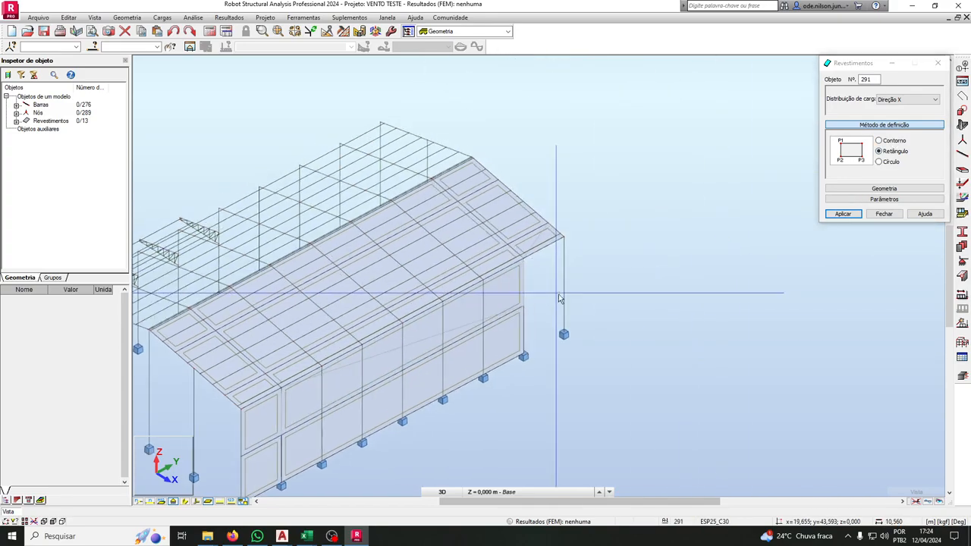
Clad the last bay of the long side wall with rectangles split at mid-height
click(524, 354)
click(564, 334)
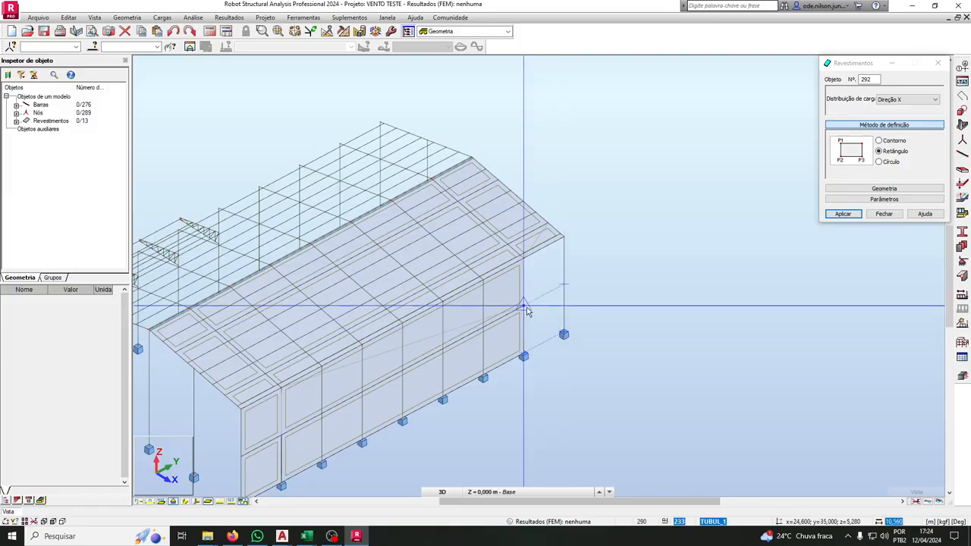
click(563, 286)
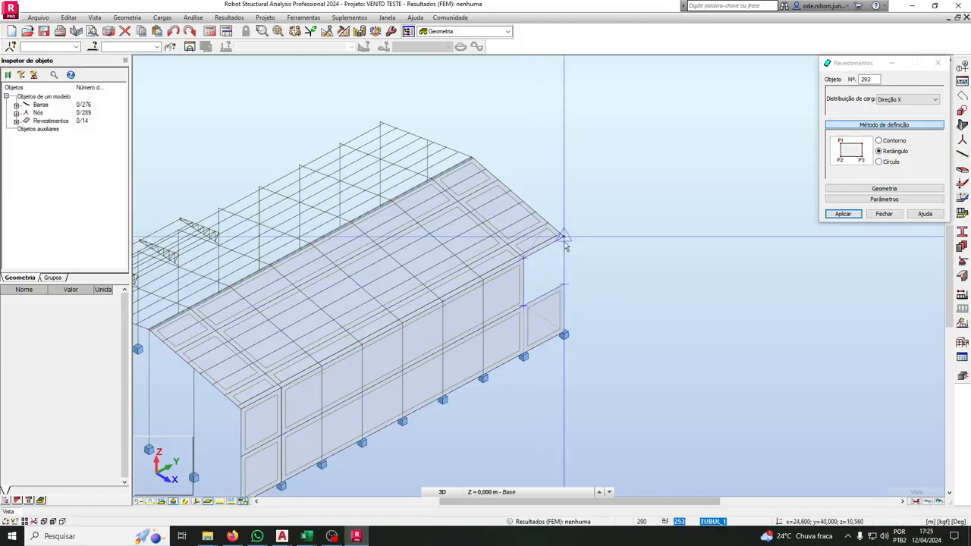
Switch back to the Estudo Vento-R2.xlsx workbook in Excel to review the A, B, C and D wall zones
mouse_move(306, 537)
click(383, 494)
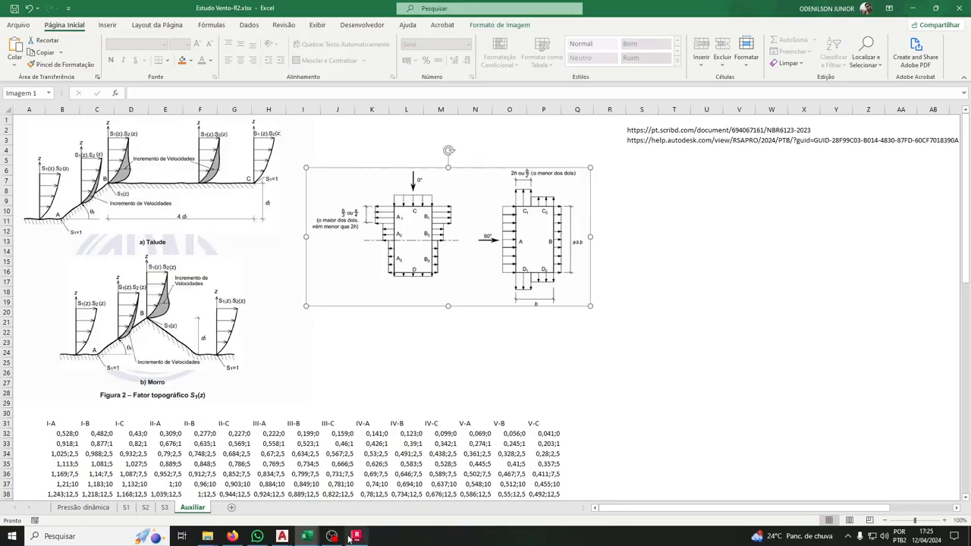
Switch back to Robot Structural Analysis and clad the lower half of the front gable wall's corner bay with a rectangle
mouse_move(282, 536)
click(425, 493)
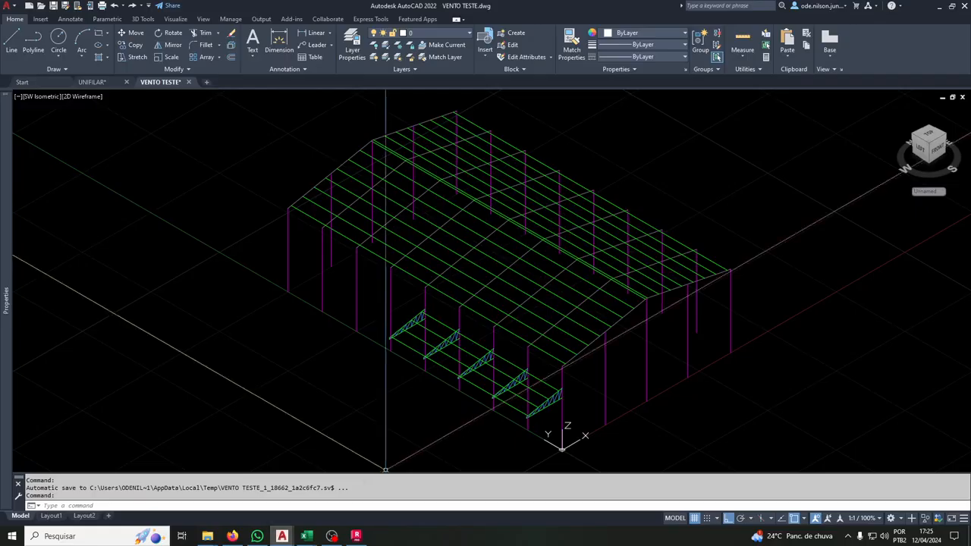
click(356, 535)
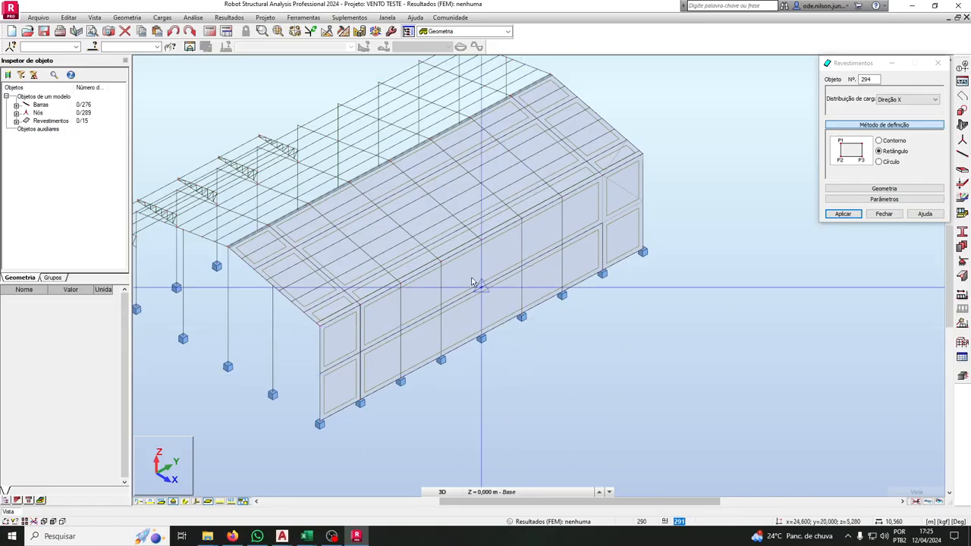
scroll(403, 373, up, 5)
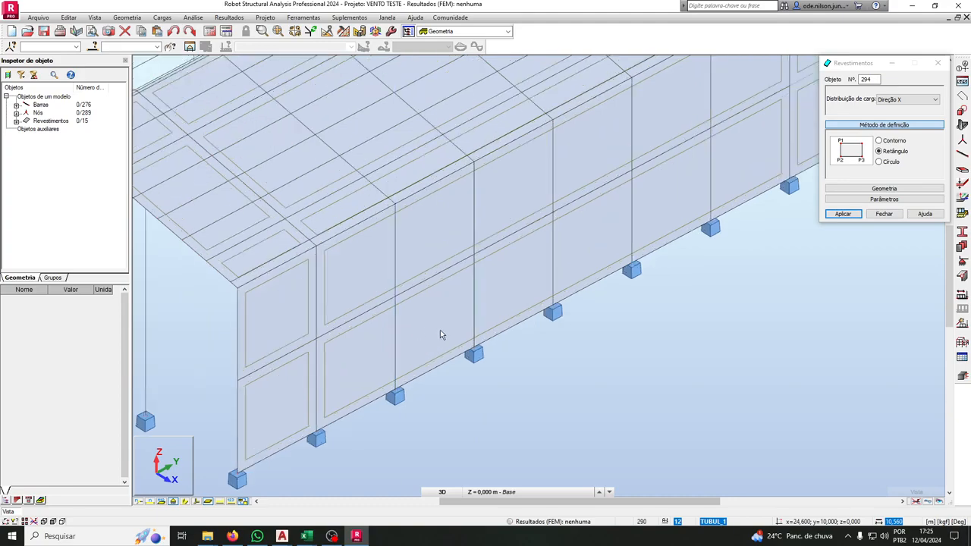
scroll(435, 312, down, 3)
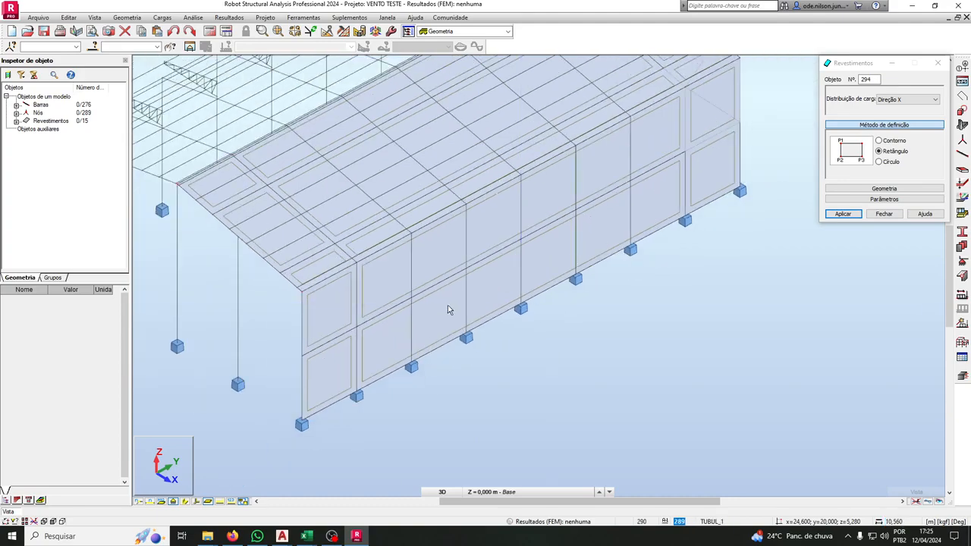
scroll(634, 239, down, 2)
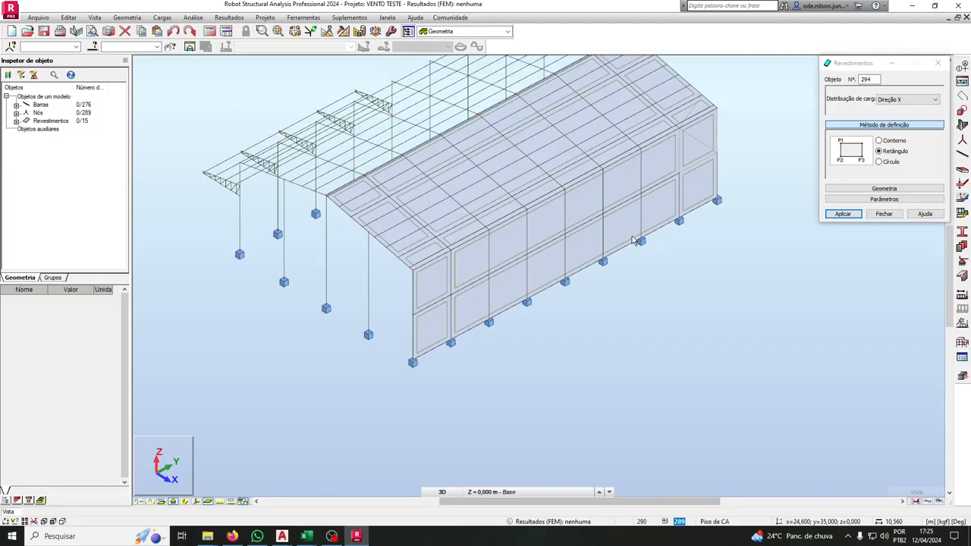
scroll(562, 281, up, 1)
scroll(408, 410, up, 3)
click(416, 421)
click(328, 368)
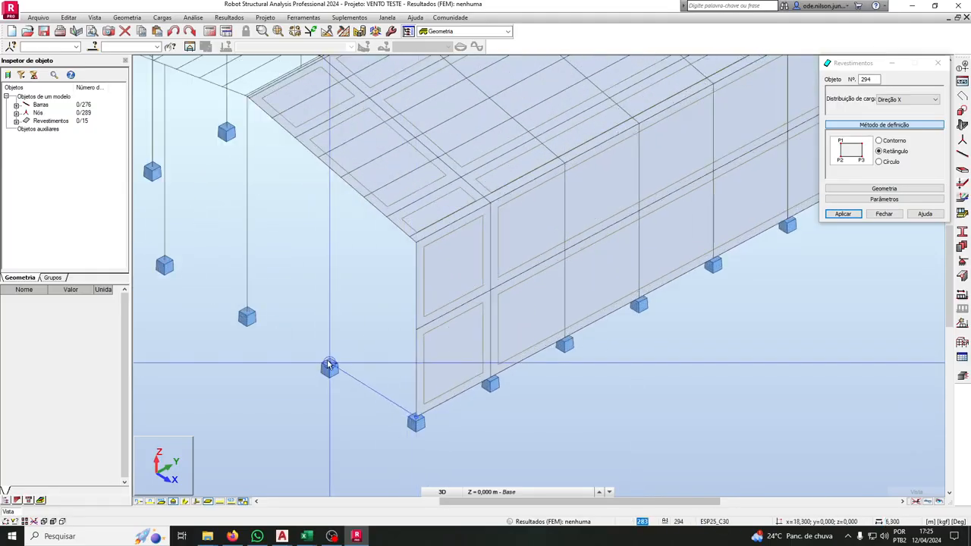
click(416, 331)
Clad the upper half of the front gable's corner bay with a contour from mid-height up to the sloping roof edge
click(879, 141)
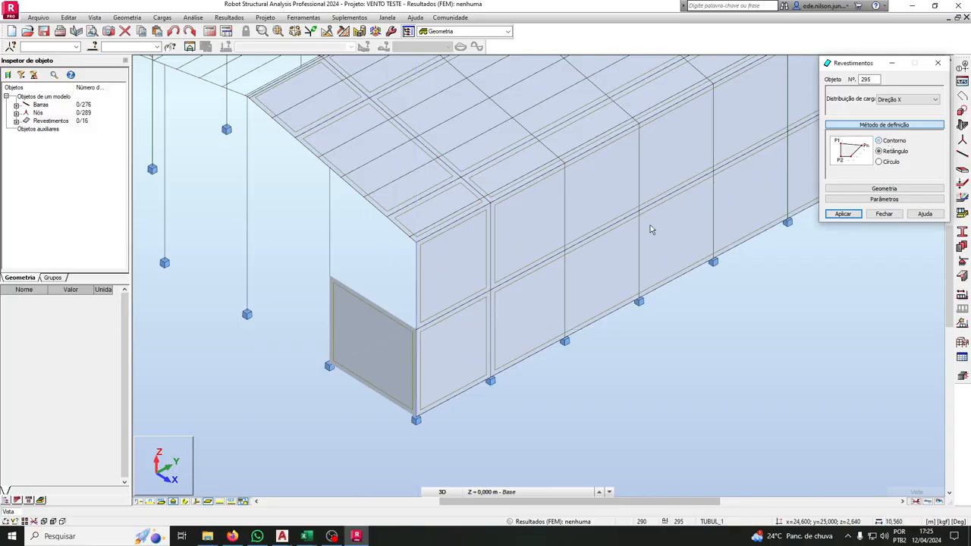
click(416, 243)
click(330, 168)
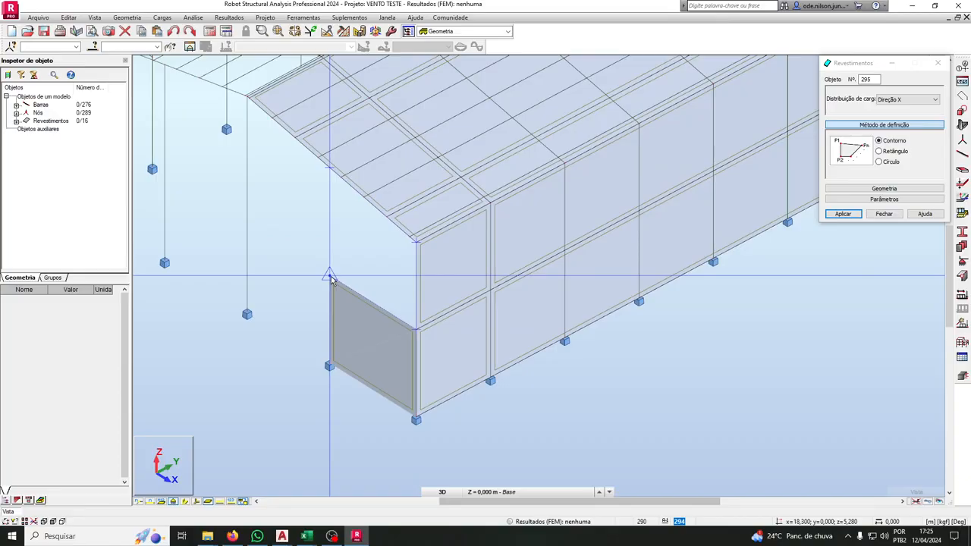
scroll(331, 277, down, 3)
click(842, 214)
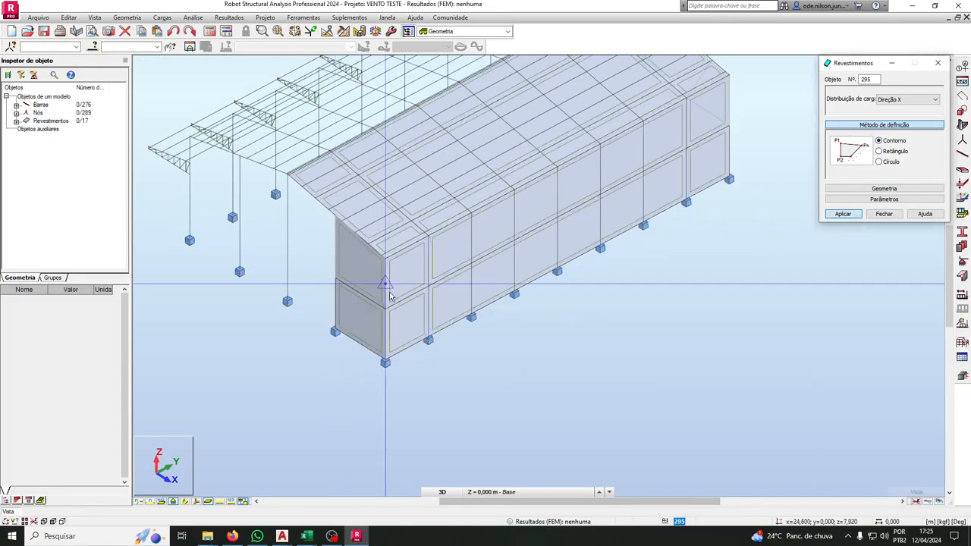
Try to clad the lower half of the front gable's second bay with a rectangle, and undo it
scroll(437, 326, up, 3)
click(437, 324)
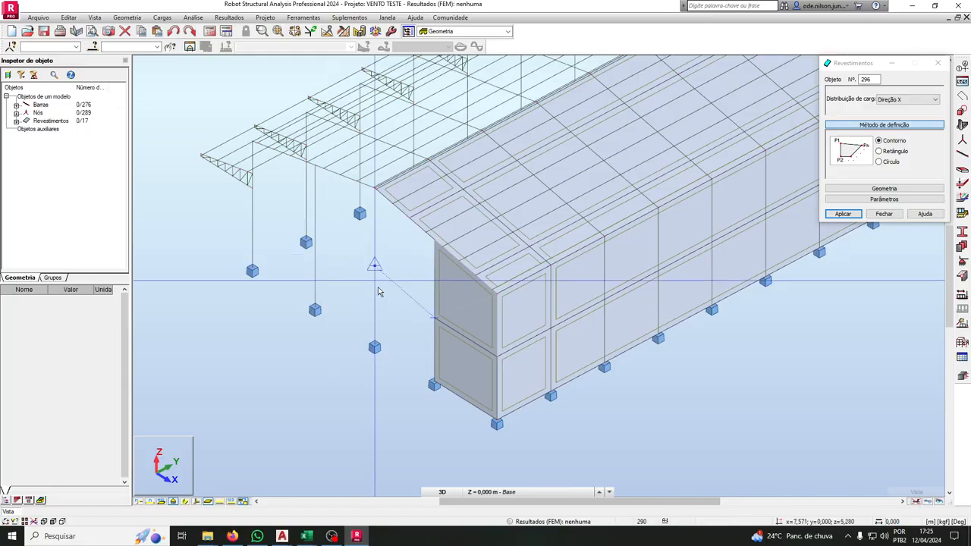
click(879, 151)
click(433, 380)
click(374, 347)
click(433, 316)
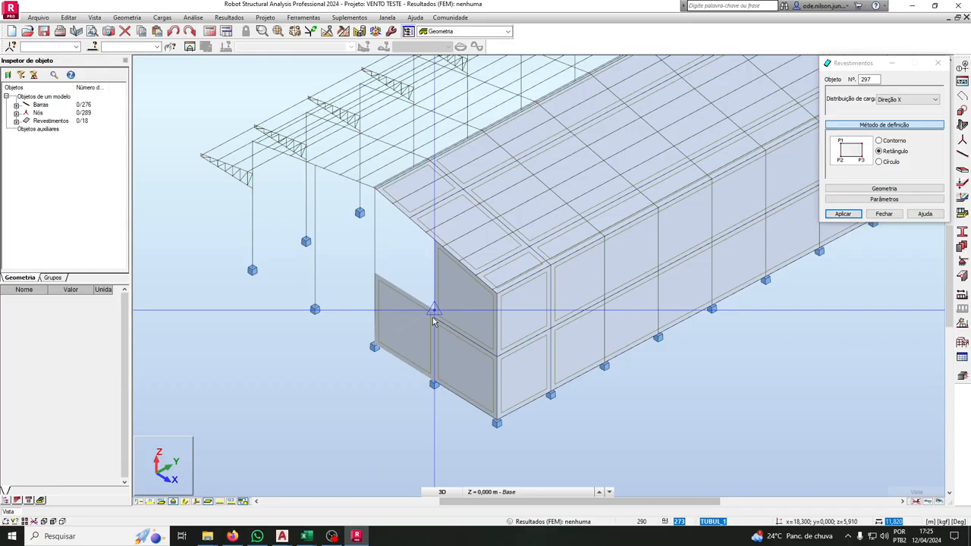
key(ctrl+z)
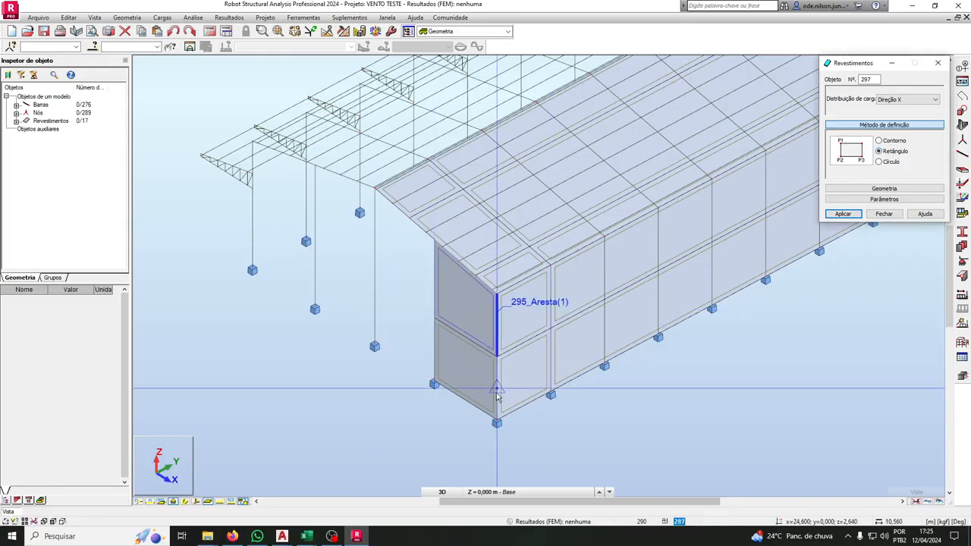
Clad the lower half of the front gable's second bay with a rectangle from the column bases to mid-height
click(433, 383)
click(375, 347)
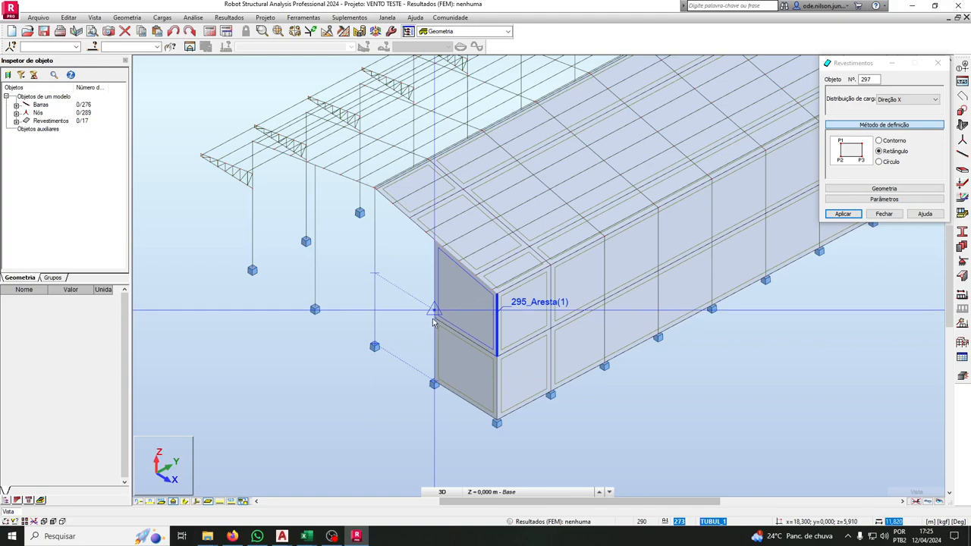
click(438, 324)
Clad the upper half of the front gable's second bay with a contour reaching the roof ridge and following the roof slope
click(880, 142)
scroll(377, 285, up, 6)
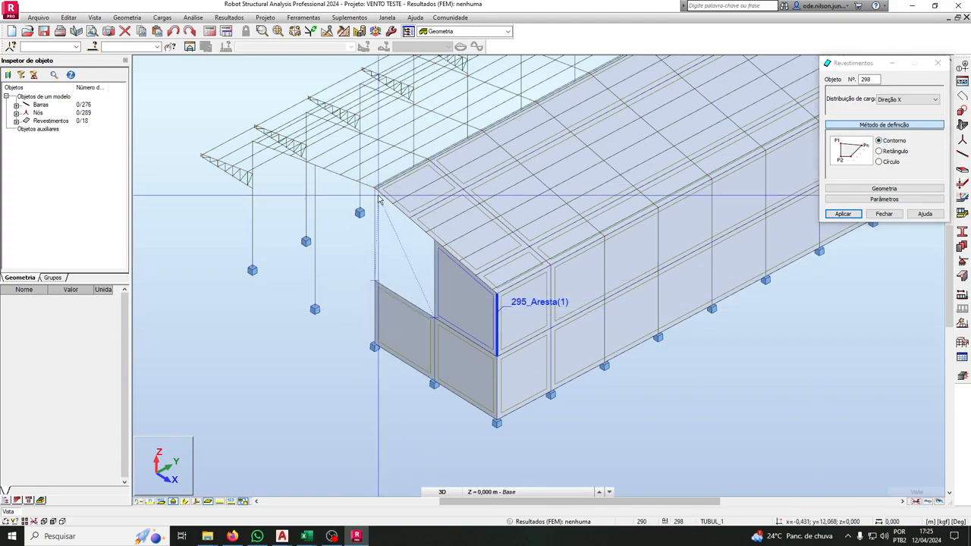
scroll(386, 199, down, 3)
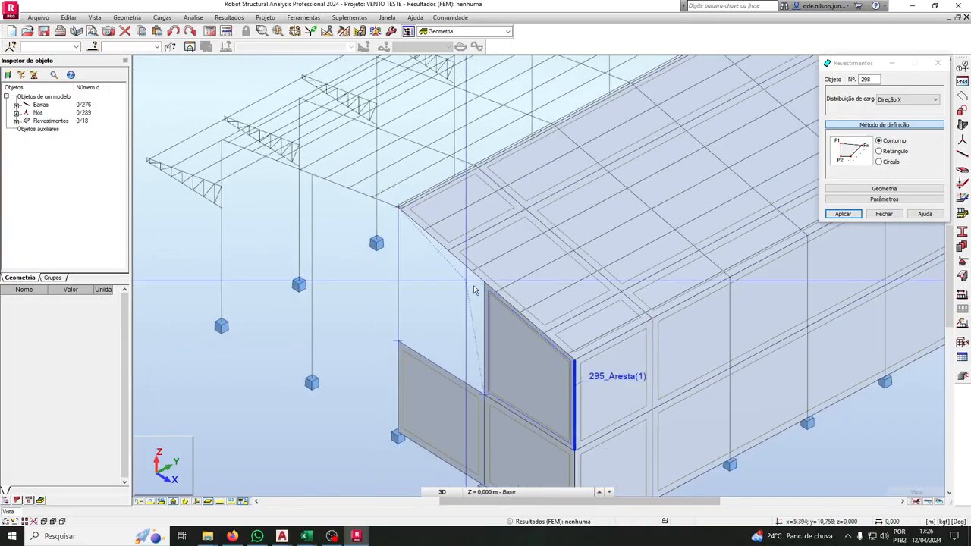
click(486, 287)
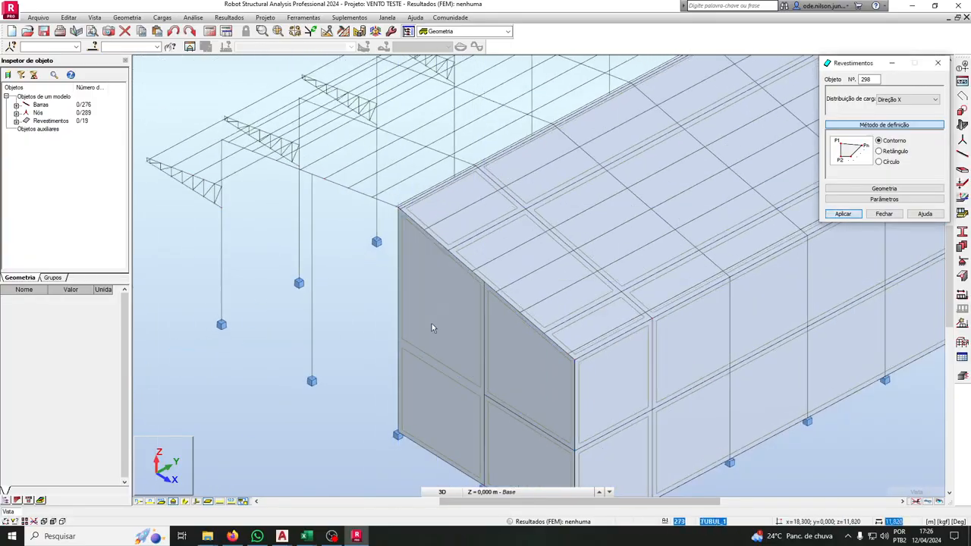
scroll(446, 309, down, 5)
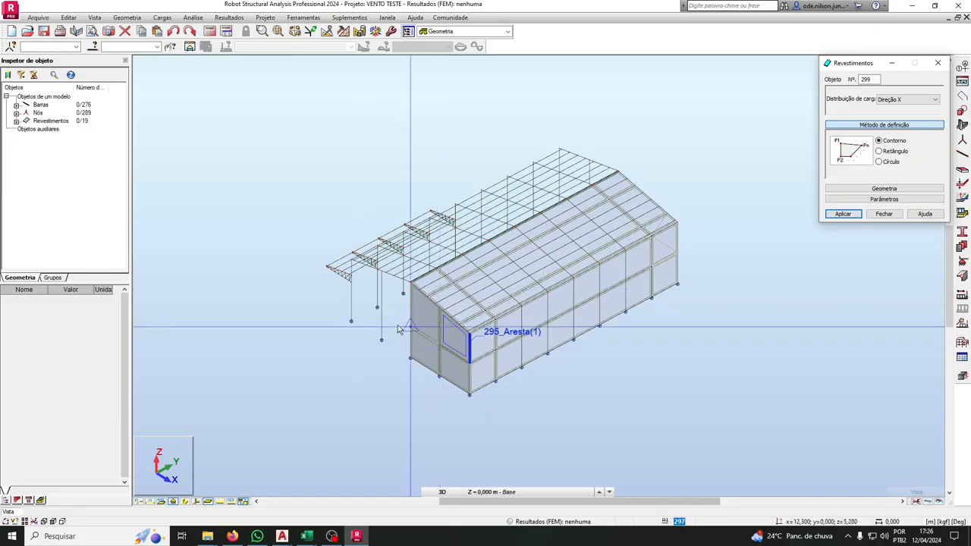
middle_drag(424, 301, 494, 325)
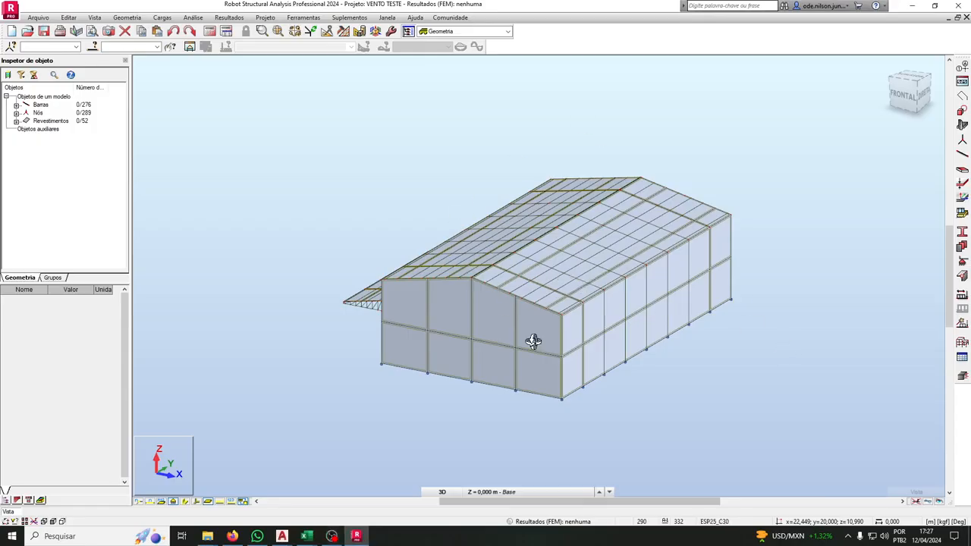
shift+middle_drag(587, 383, 581, 357)
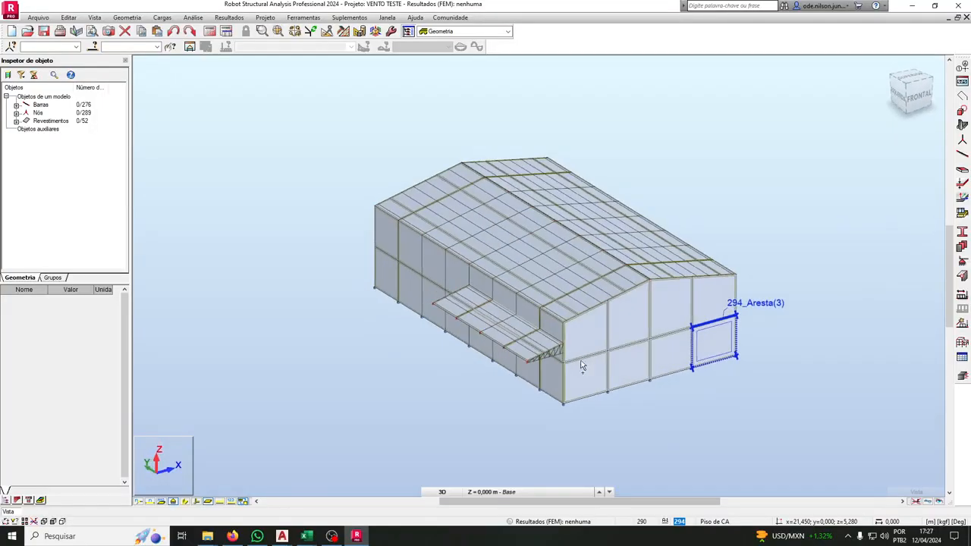
shift+middle_drag(629, 399, 682, 411)
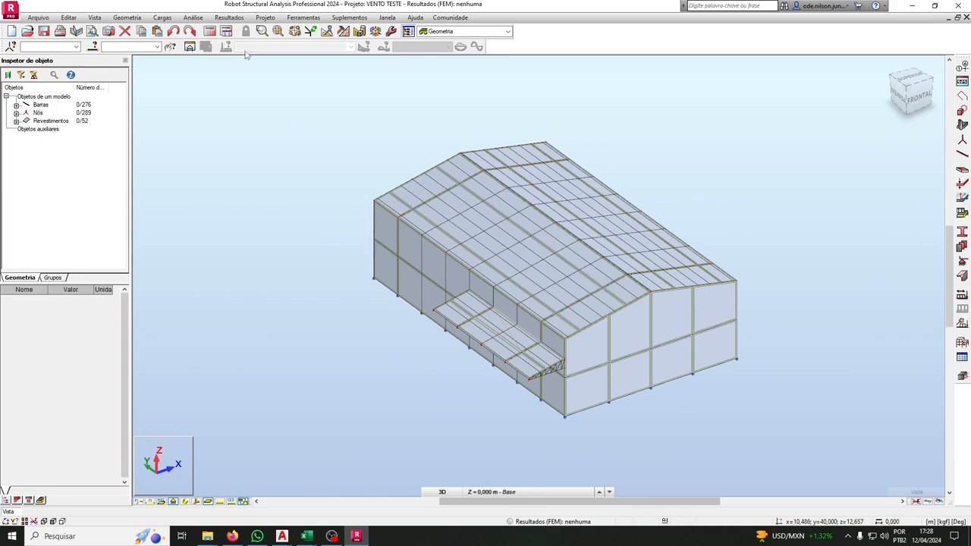
Open the wind load simulation settings and enable wind directions Y+, X- and Y- in addition to X+
click(163, 17)
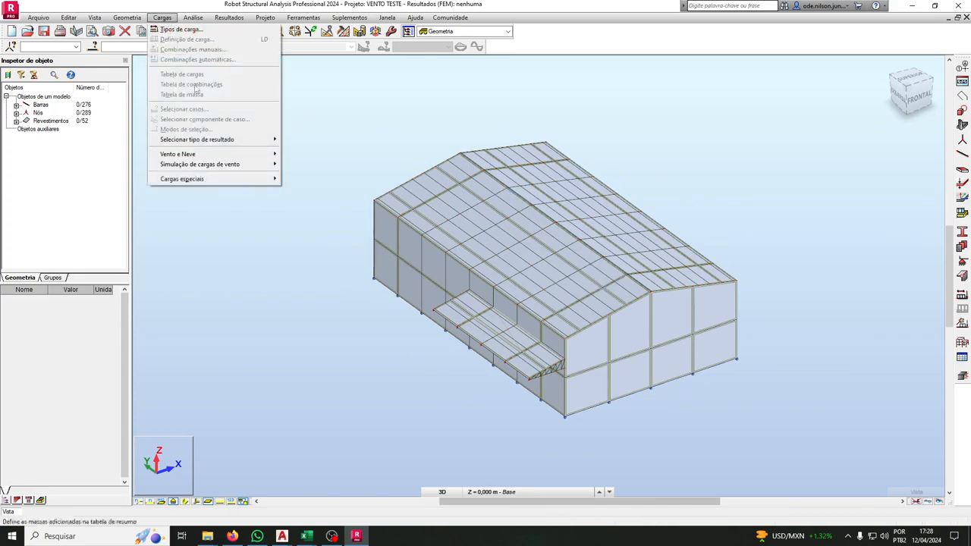
mouse_move(224, 165)
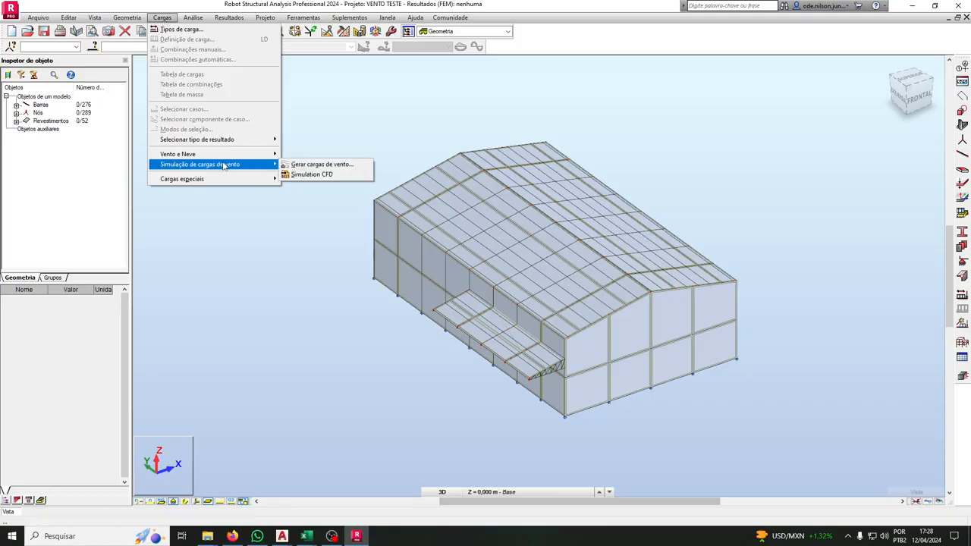
click(322, 164)
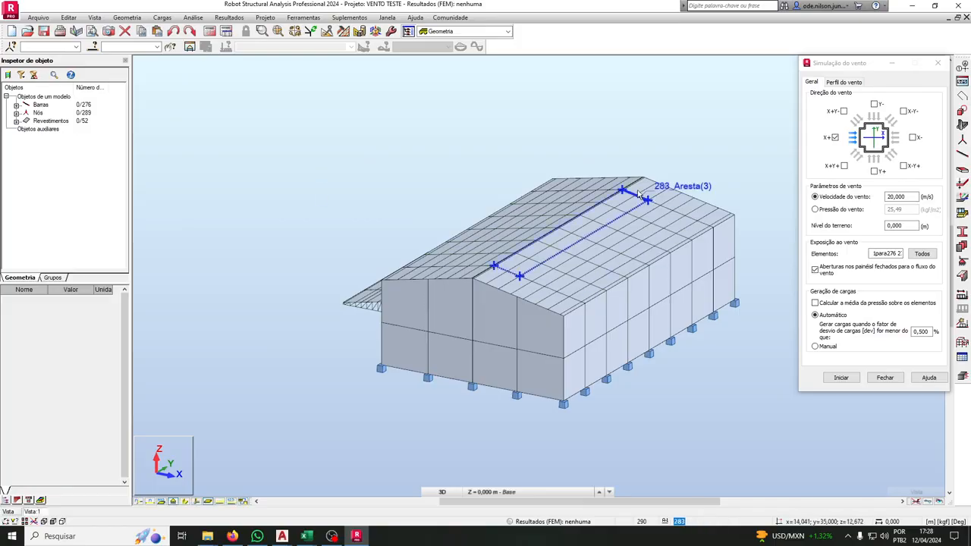
drag(849, 67, 704, 88)
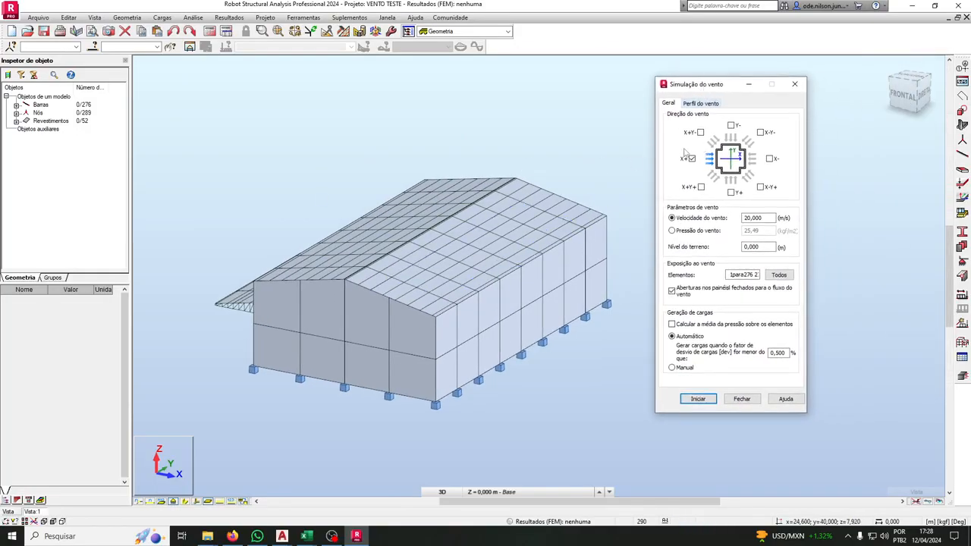
click(731, 193)
click(770, 159)
click(731, 126)
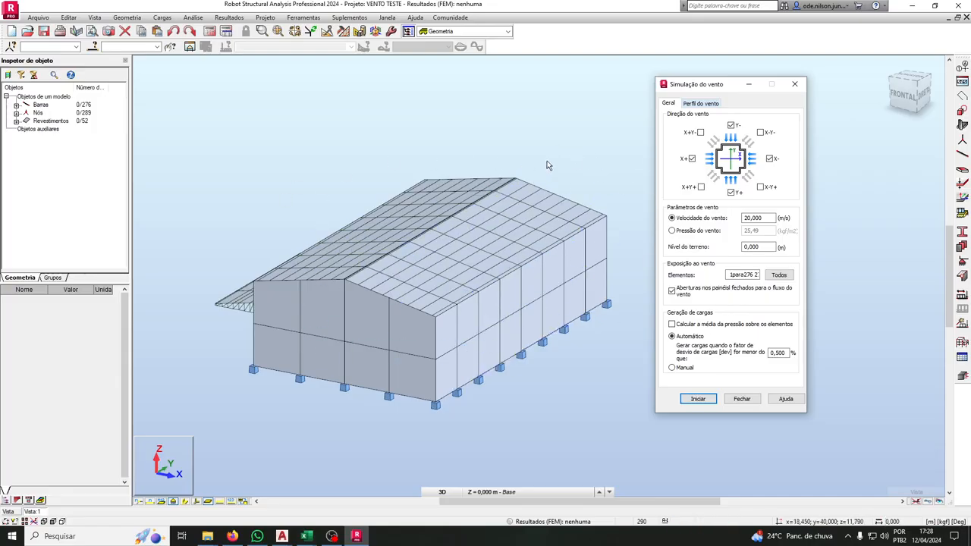
scroll(551, 167, down, 3)
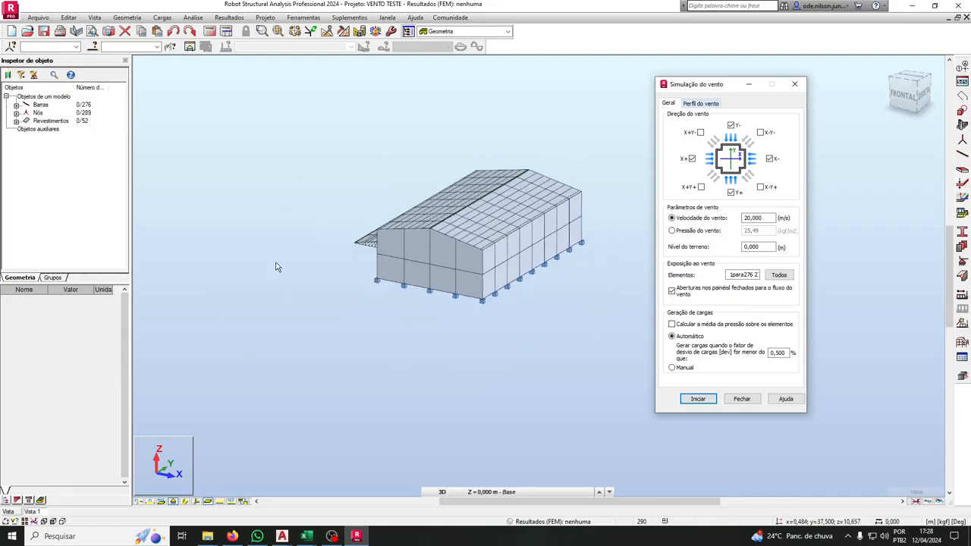
click(700, 133)
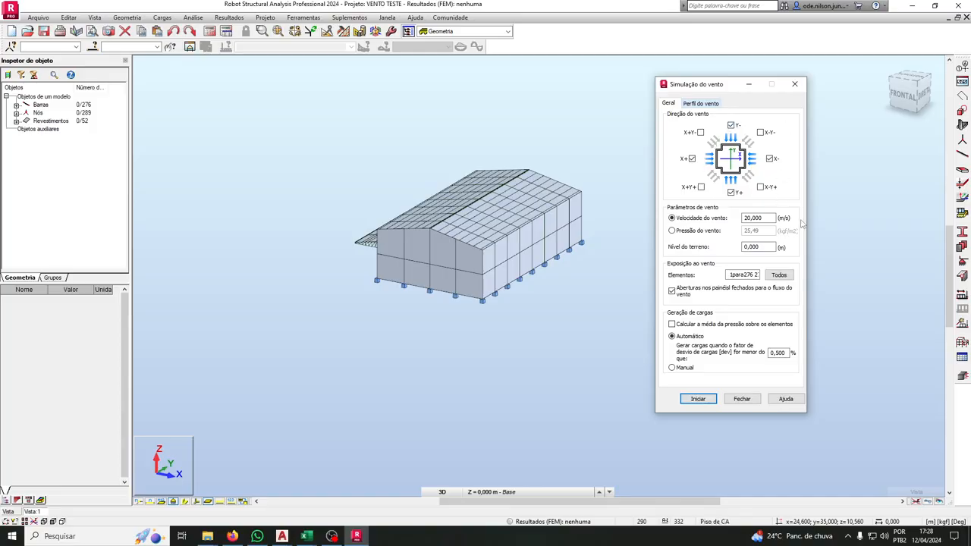
Define the wind by pressure instead of velocity and bring up the Pressão dinâmica sheet of Estudo Vento-R2.xlsx in Excel
click(698, 232)
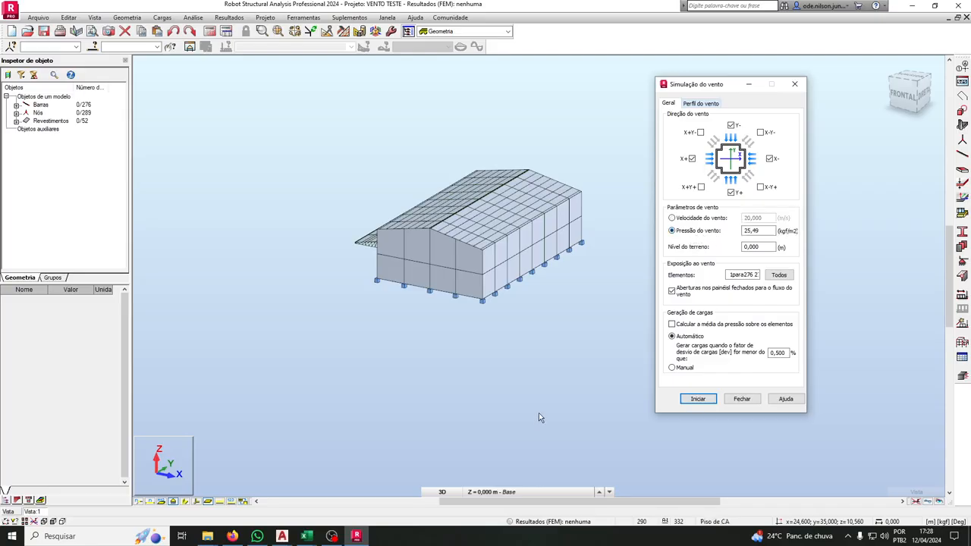
mouse_move(309, 537)
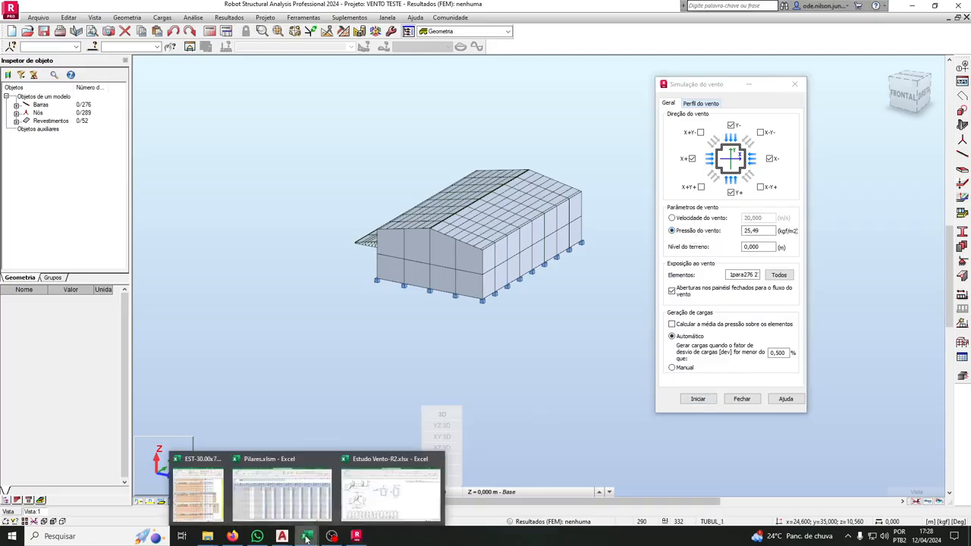
click(390, 493)
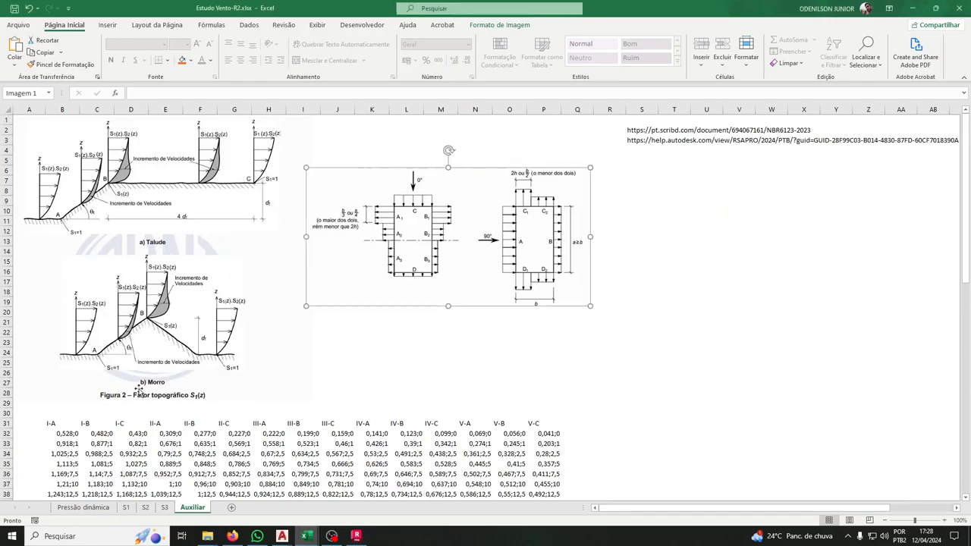
click(84, 507)
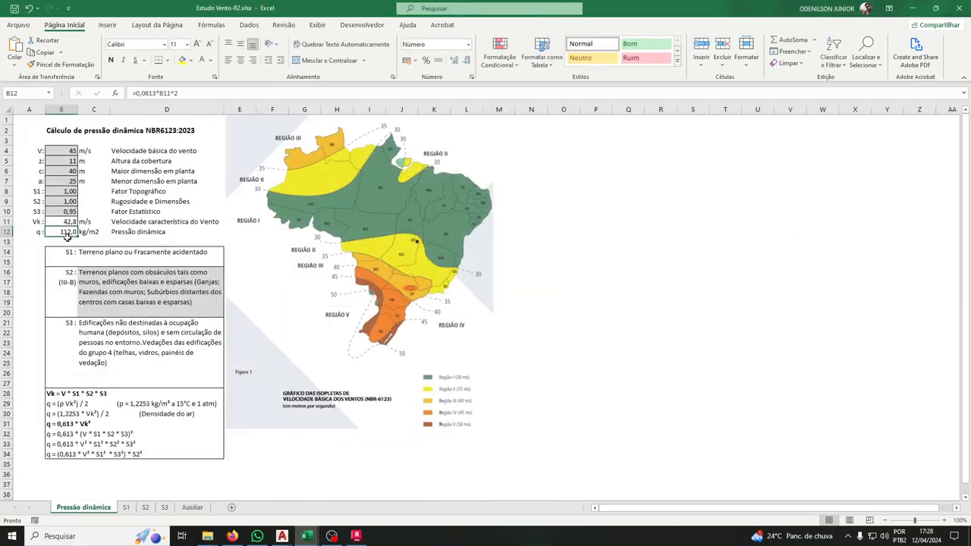
Arrange the Excel workbook and Robot Structural Analysis side by side, keeping the wind simulation dialog clear of the spreadsheet
drag(336, 11, 383, 48)
drag(775, 415, 567, 492)
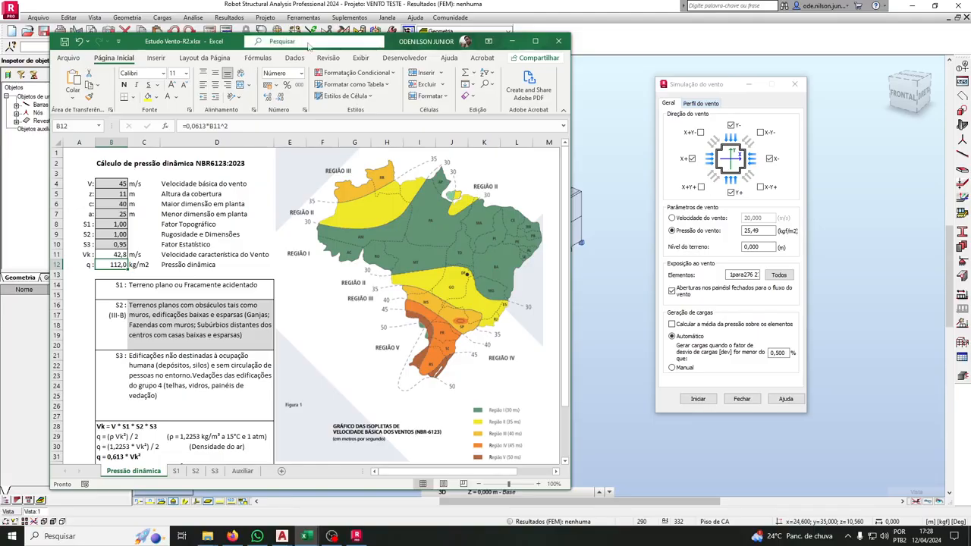
click(302, 4)
key(super+Right)
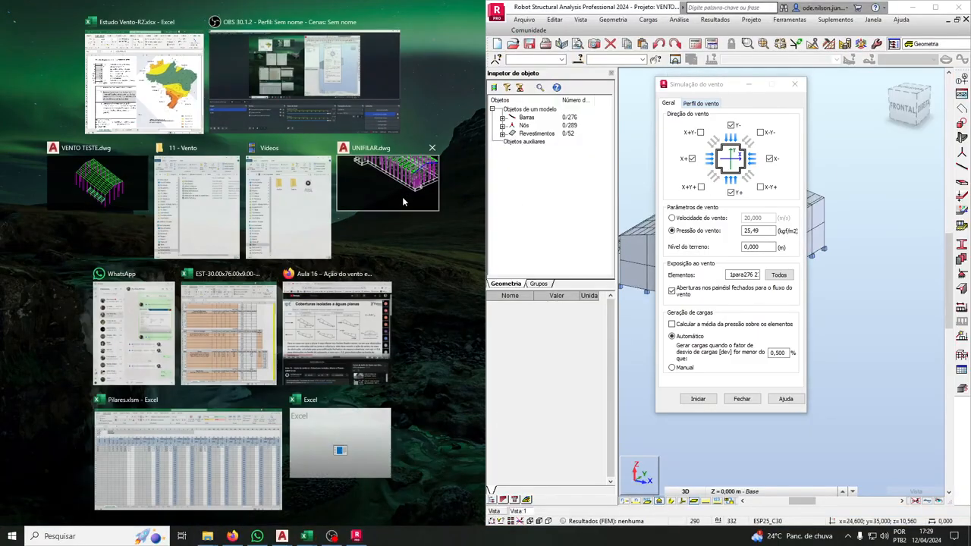
click(144, 80)
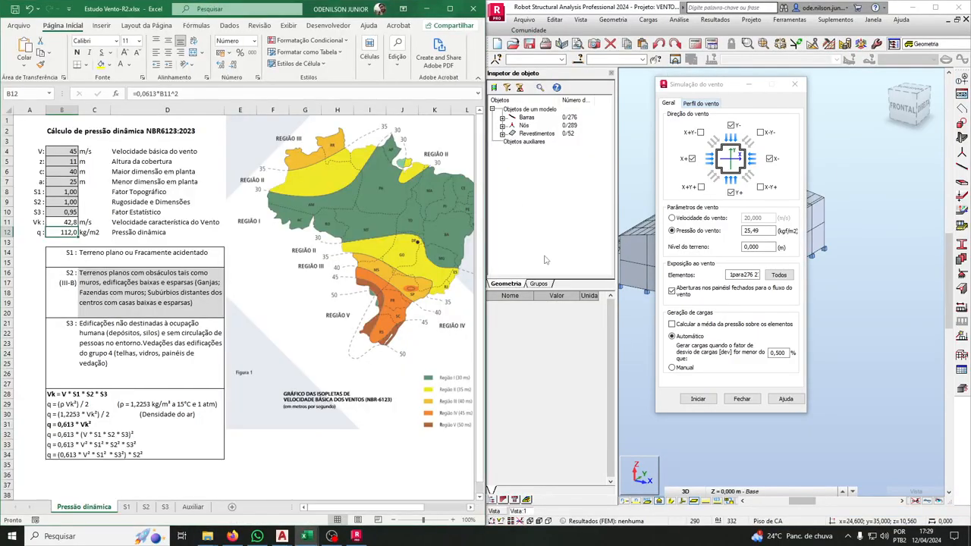
drag(719, 87, 768, 99)
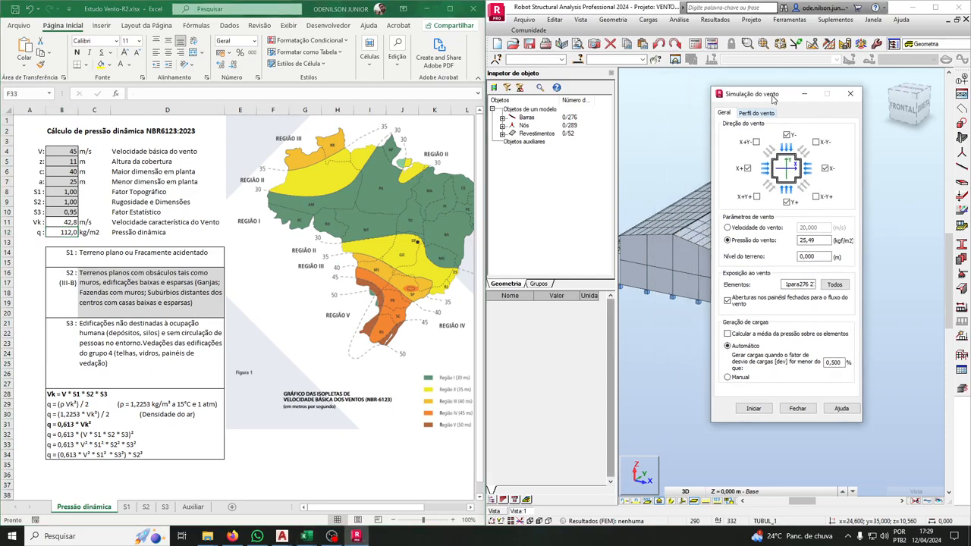
Set the wind pressure to 112 kgf/m2, switch to wind velocity, and compare it with the Excel Vk, air density and pressure formula
drag(819, 242, 748, 241)
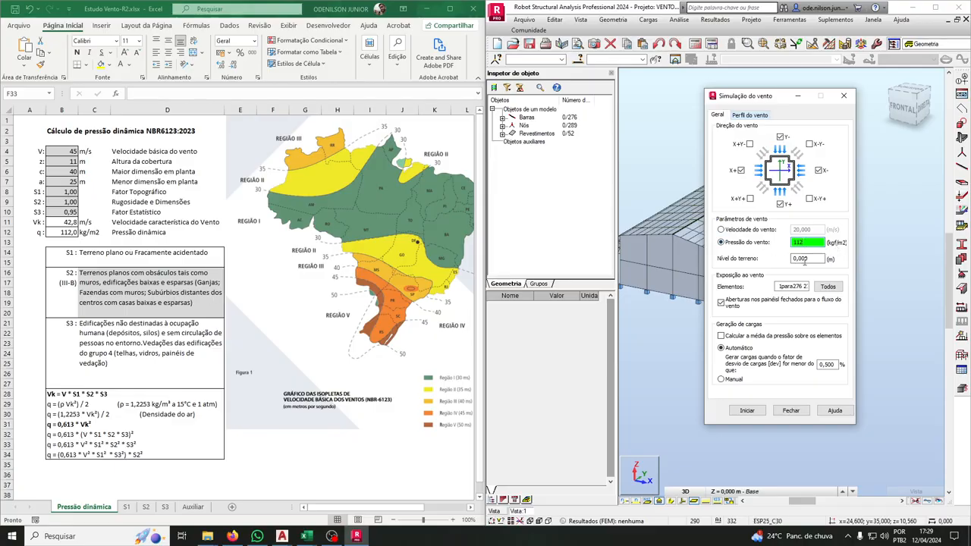
click(750, 229)
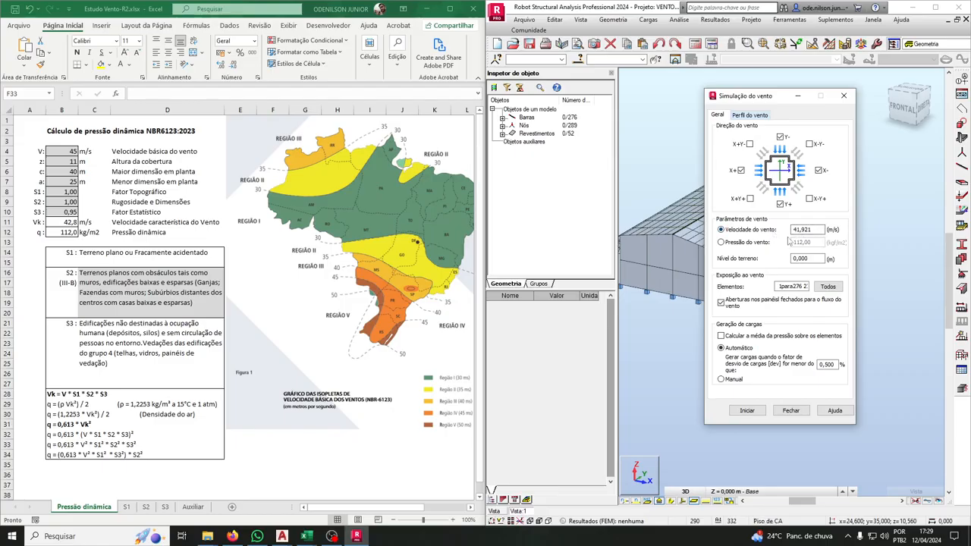
click(69, 222)
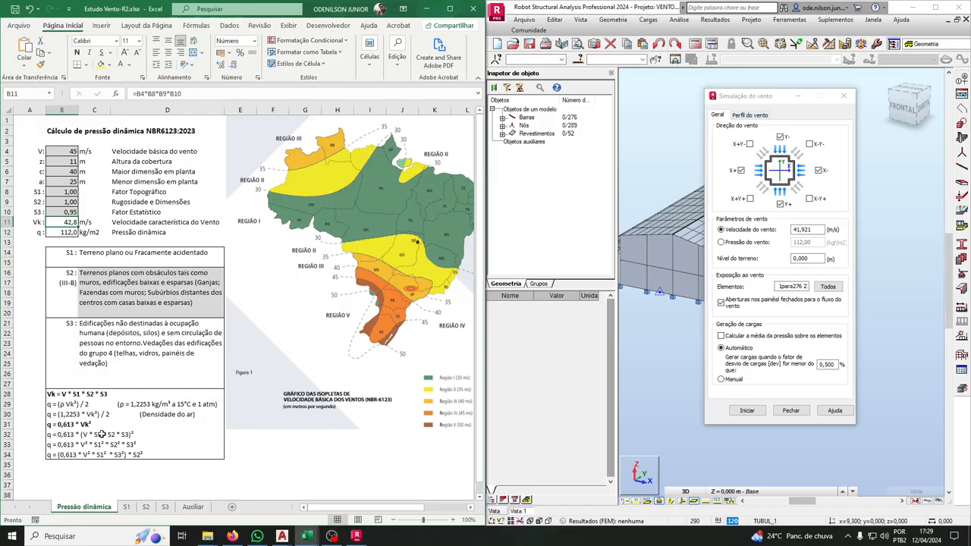
click(137, 404)
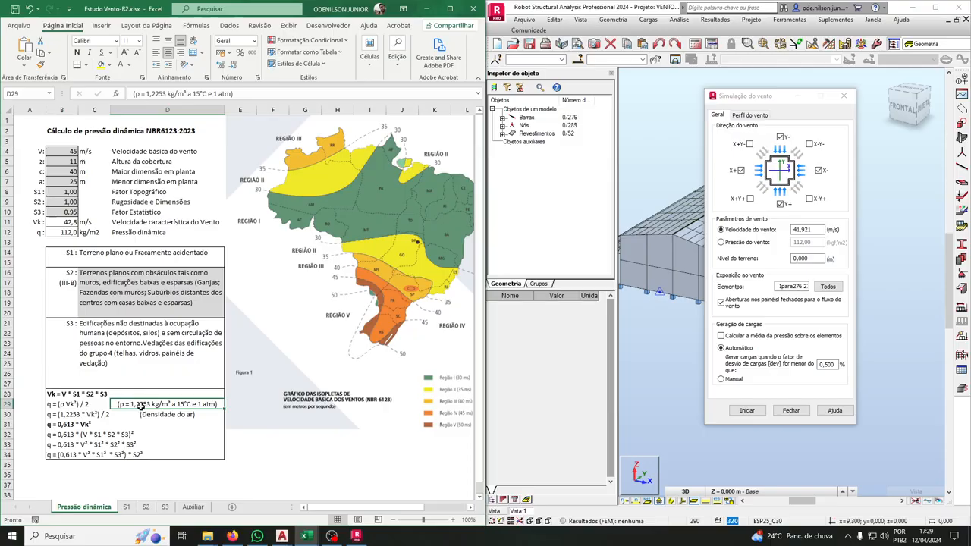
click(67, 426)
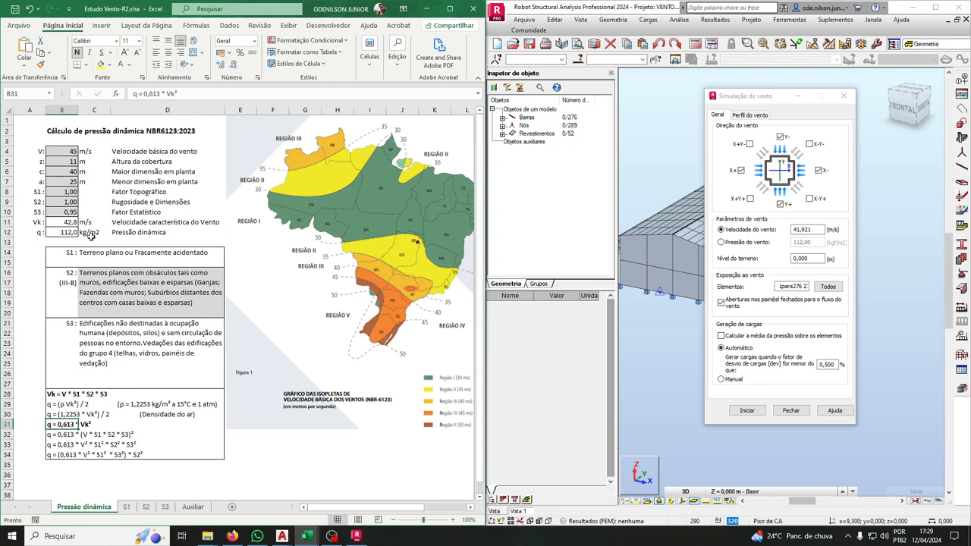
Set the wind velocity to 42.8 m/s to check its equivalent pressure, and set the governing wind pressure to 112 kgf/m2
double_click(802, 230)
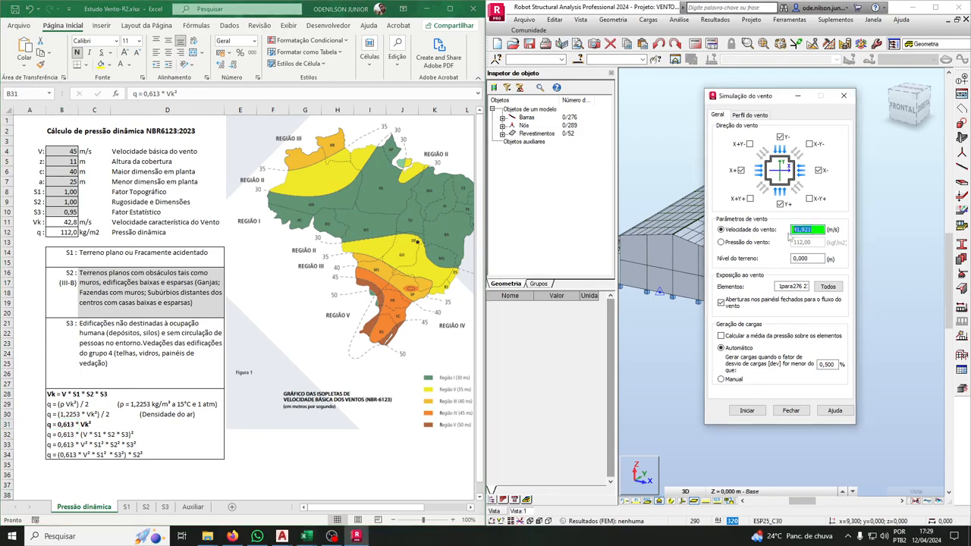
click(757, 242)
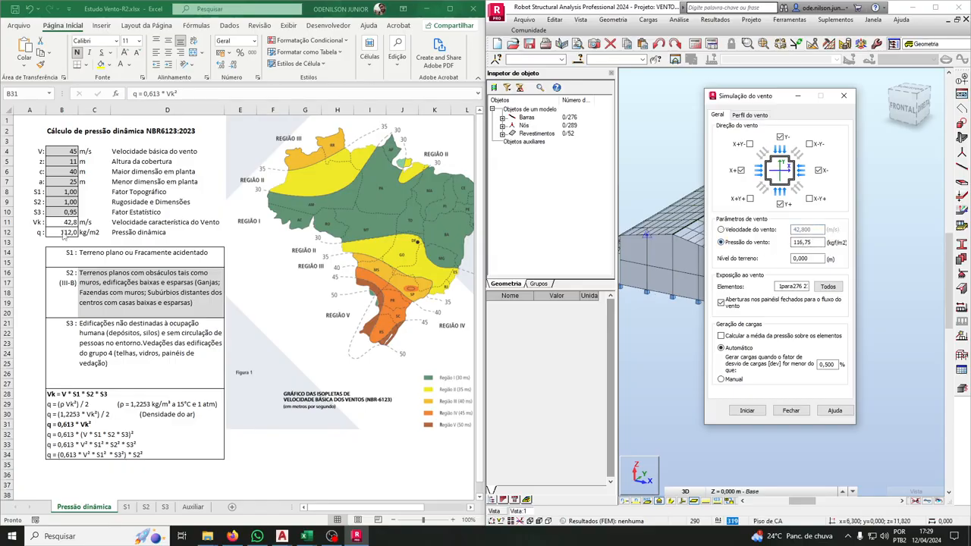
double_click(795, 242)
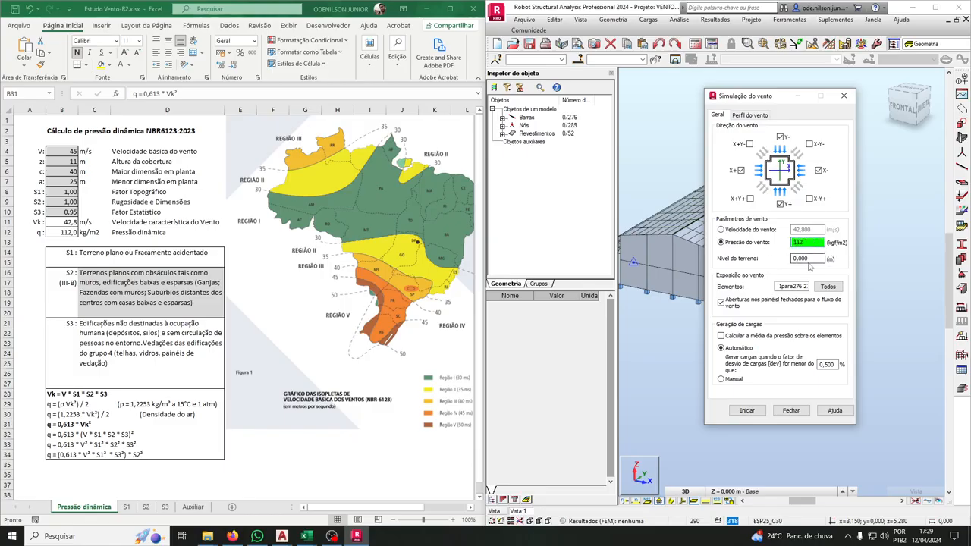
key(Tab)
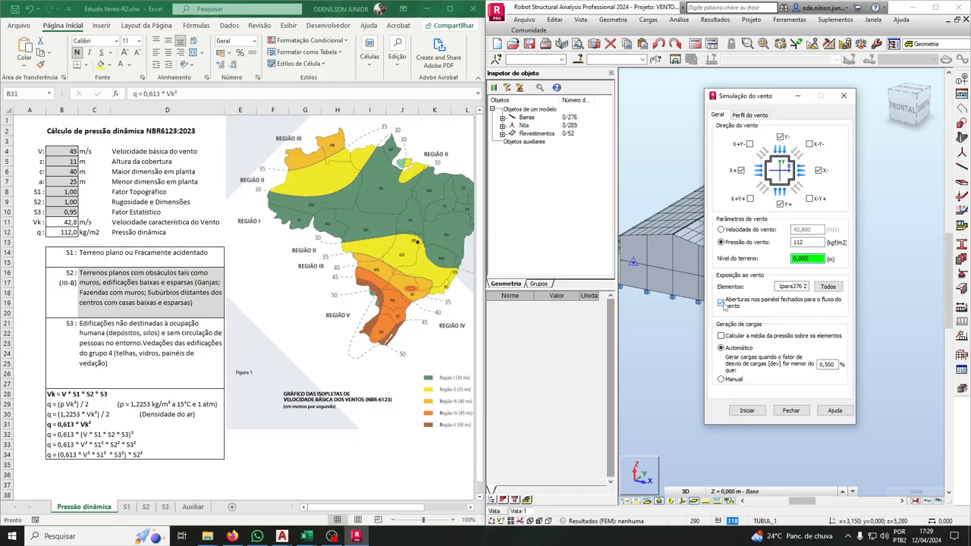
Disable the openings in closed panels for wind flow and enable calculating the average pressure over the elements
click(723, 303)
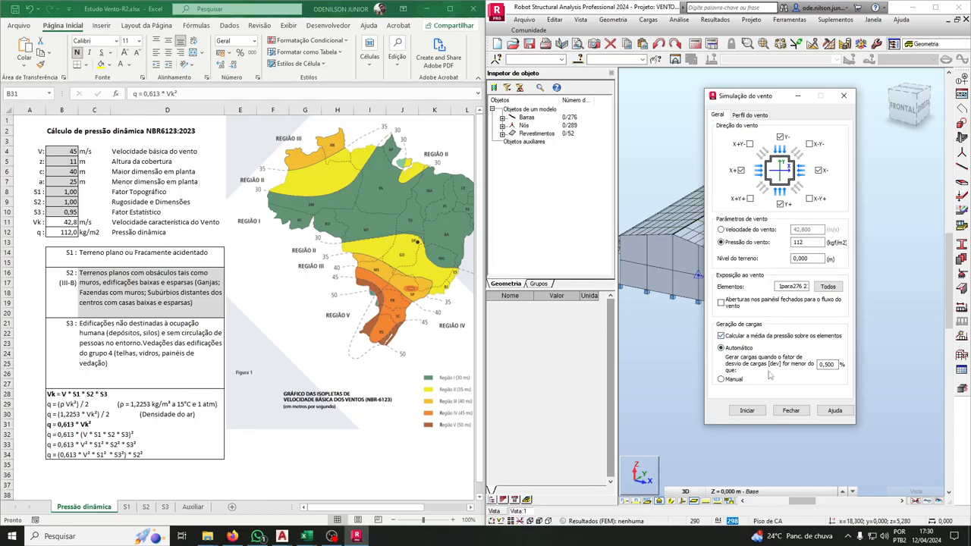
double_click(832, 369)
click(829, 365)
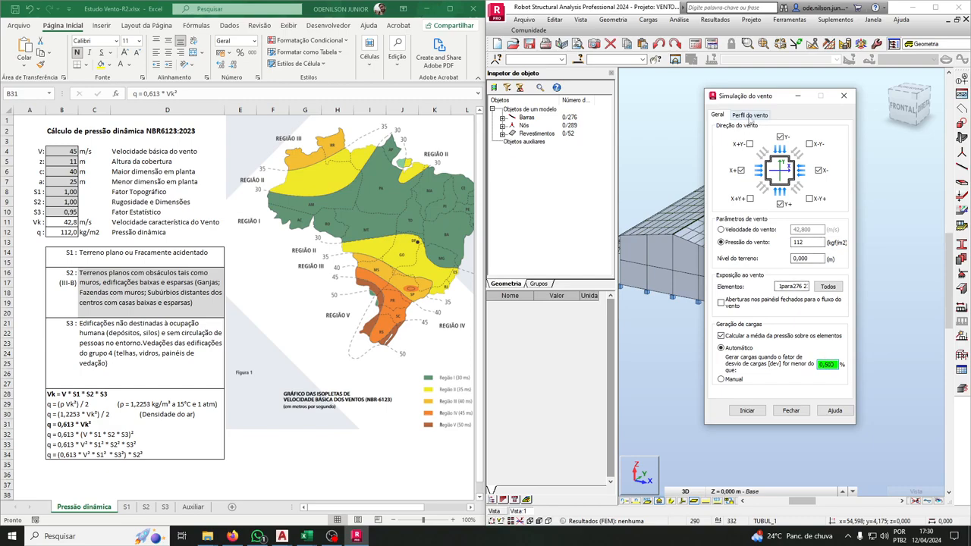
Open the wind profile settings and examine the dynamic pressure formula that isolates S2² on the Pressão dinâmica sheet
click(749, 115)
drag(759, 96, 675, 86)
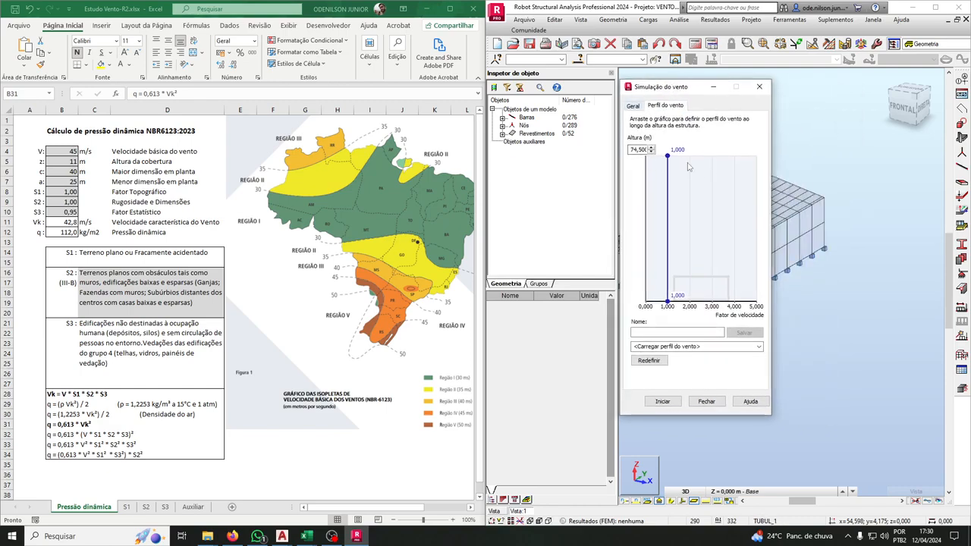
click(57, 456)
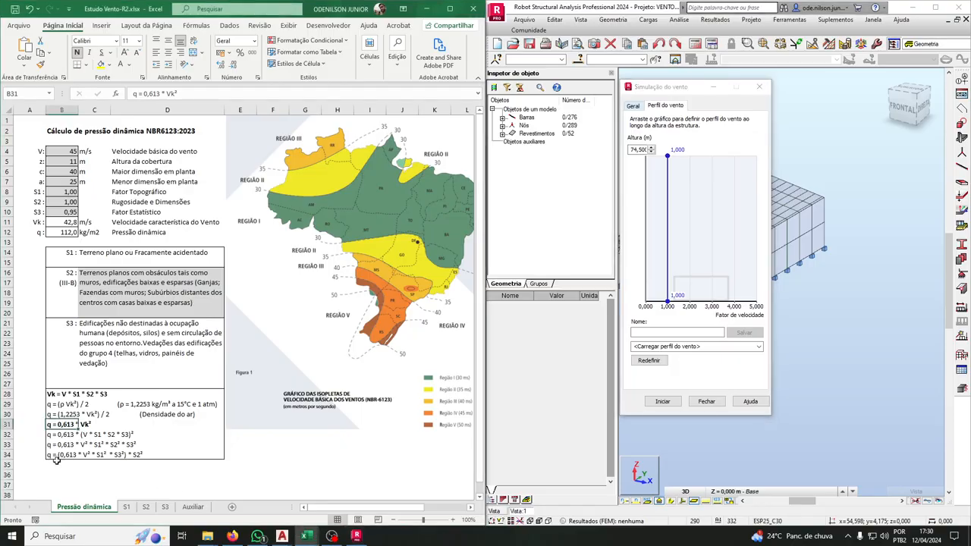
click(136, 455)
Review the Fator S2 table and the Fator S2² values for all categories and classes on the S2 sheet
click(146, 507)
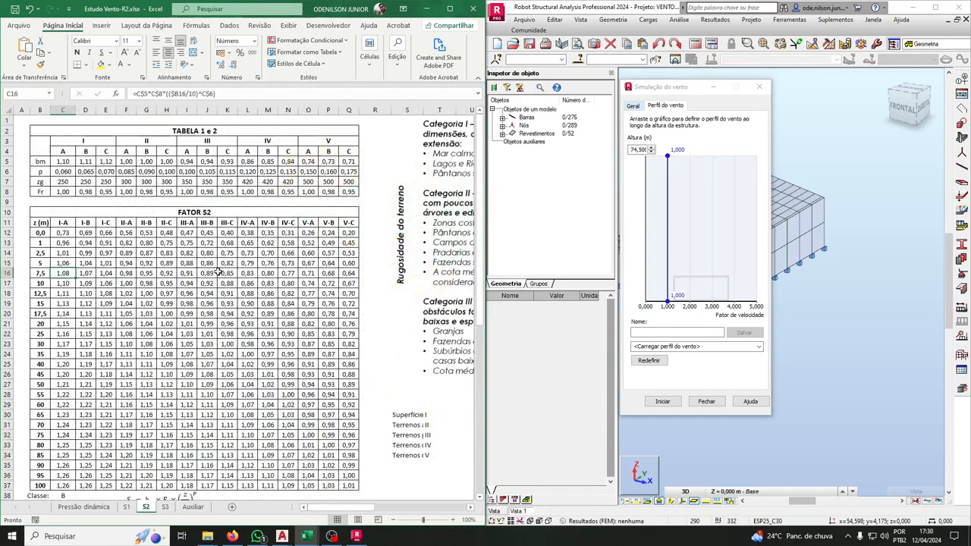
click(67, 233)
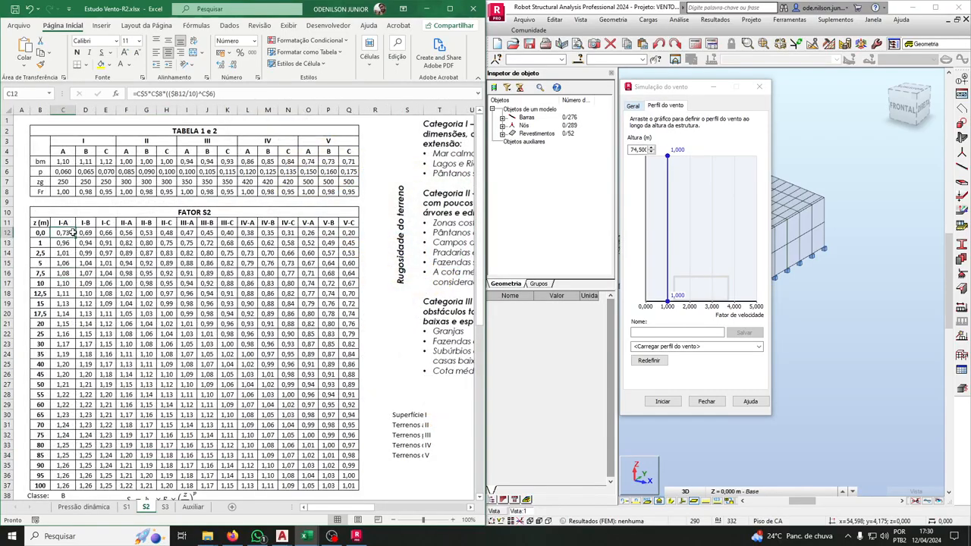
drag(193, 212, 193, 453)
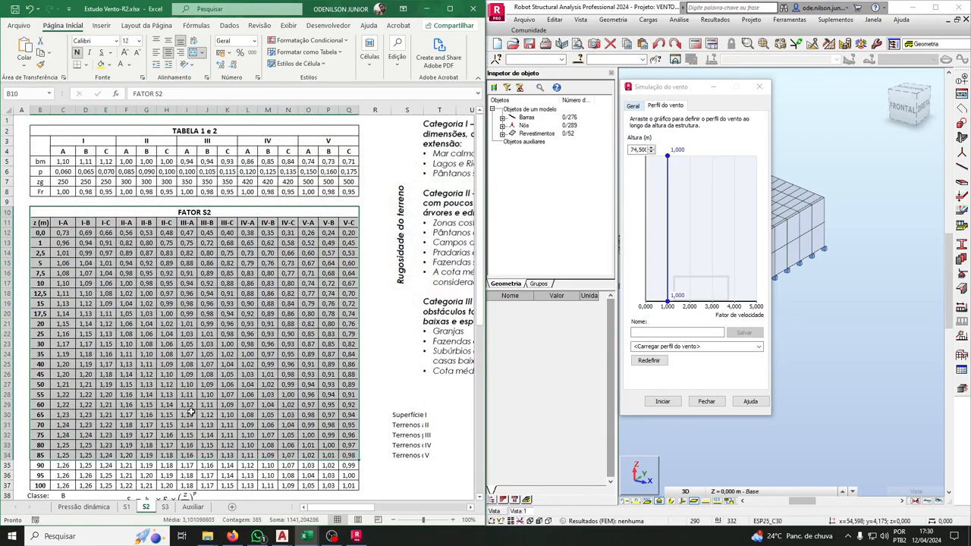
scroll(254, 233, down, 12)
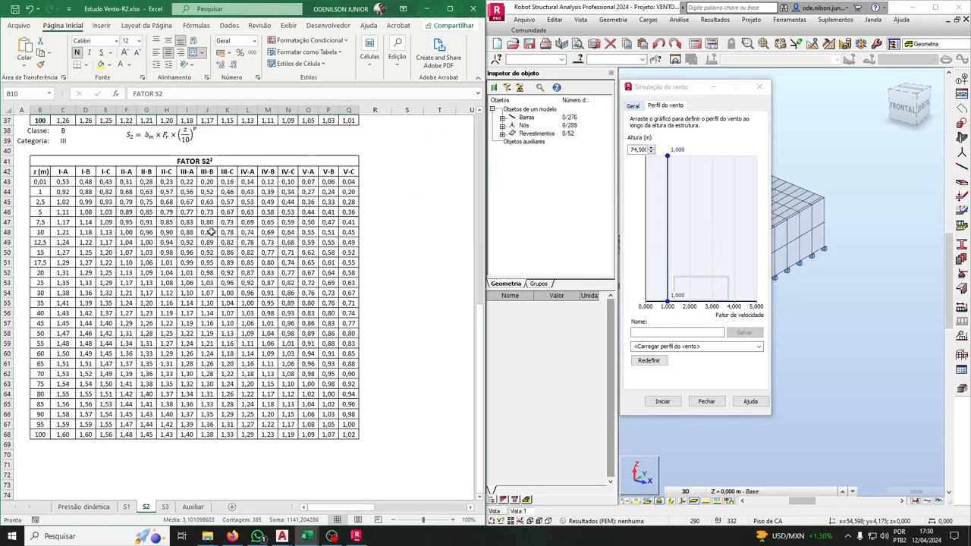
click(212, 162)
drag(69, 184, 353, 434)
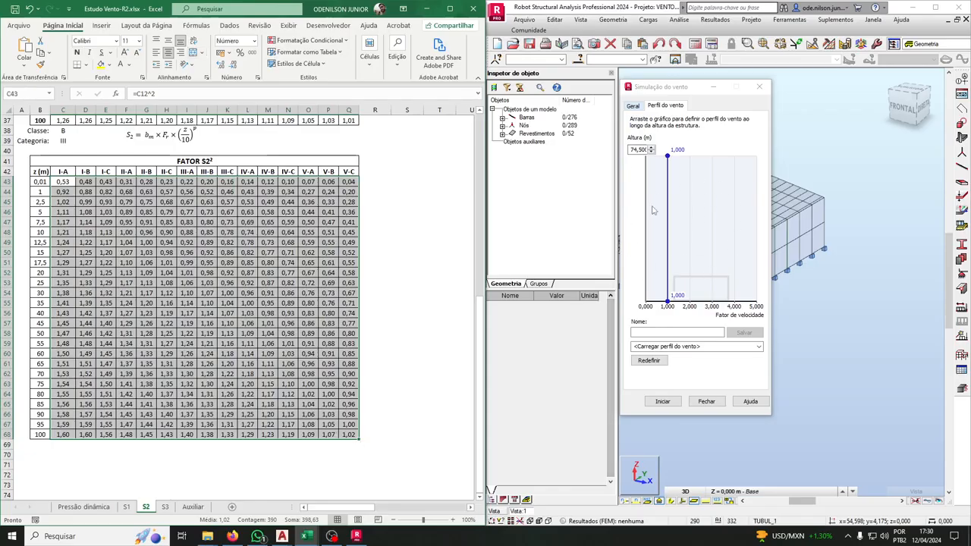
Shape the wind profile graph into a curve rising from factor 1.0 at ground level to about 3.2 at the maximum height
drag(667, 272, 716, 167)
click(713, 175)
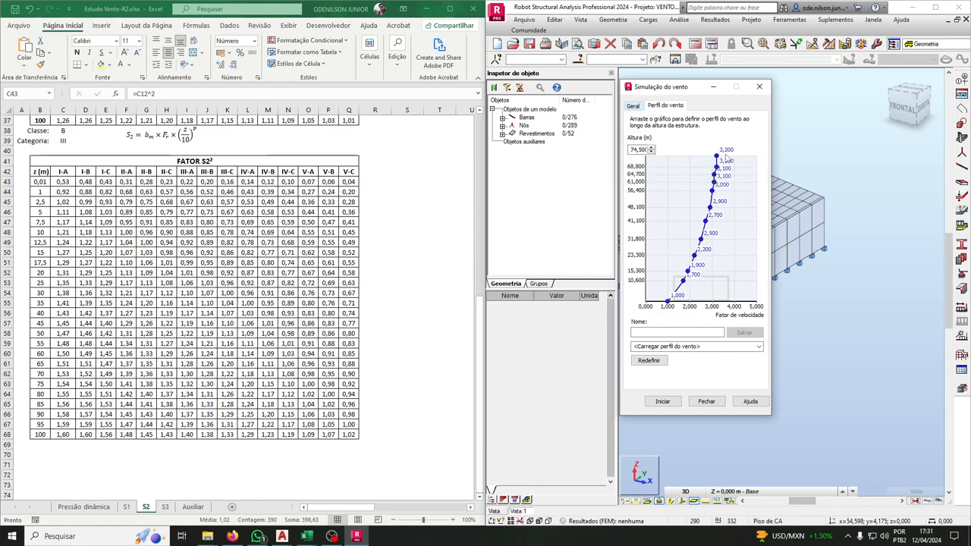
Look through the S1, S3 and Auxiliar sheets of the Excel workbook
click(256, 441)
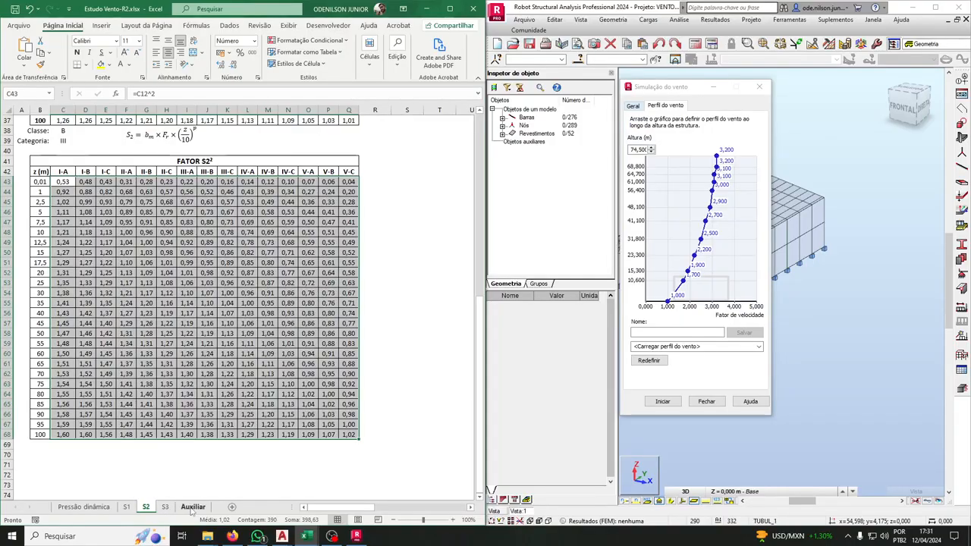
click(127, 507)
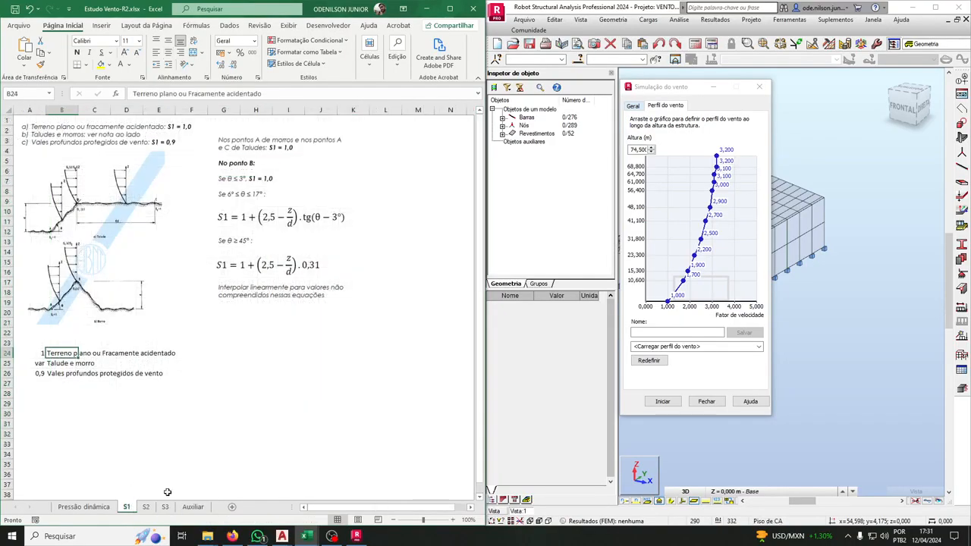
click(145, 507)
click(165, 507)
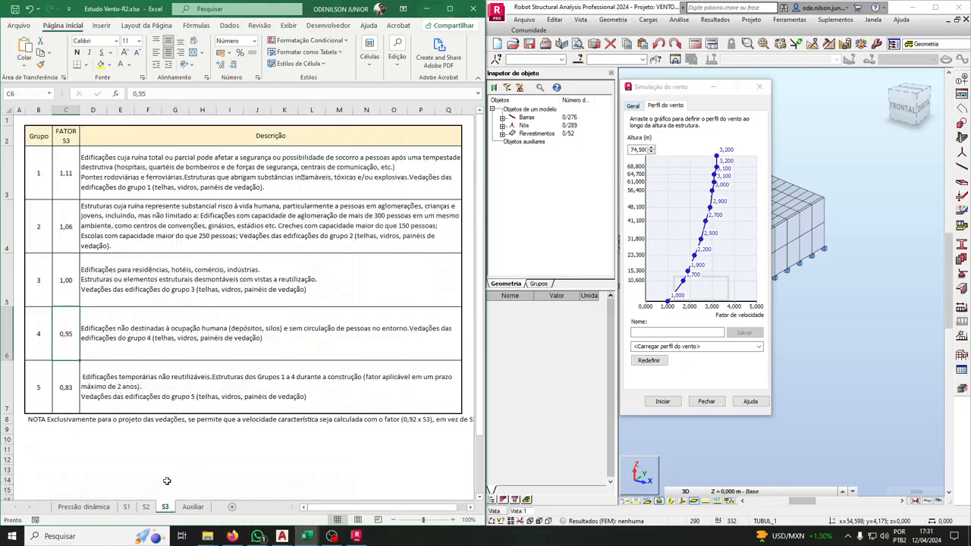
click(193, 507)
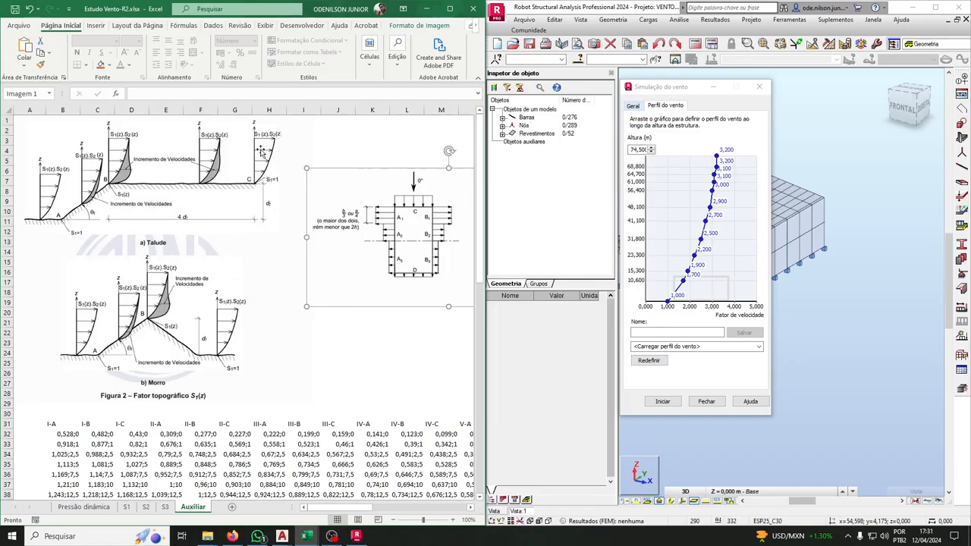
scroll(260, 157, down, 1)
scroll(250, 184, up, 1)
Match the terrain classification III-B on the Pressão dinâmica sheet with its column in the Fator S2² table
click(147, 508)
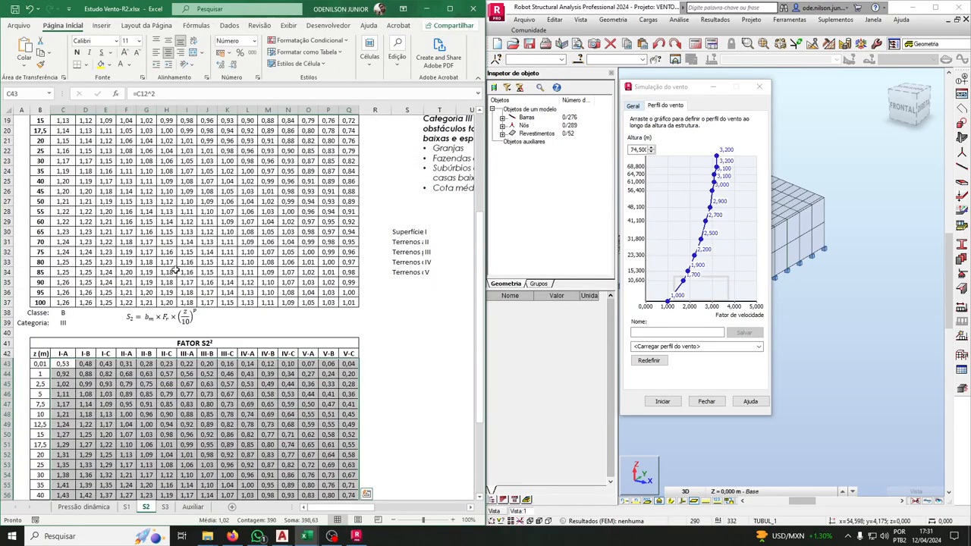
scroll(164, 262, down, 6)
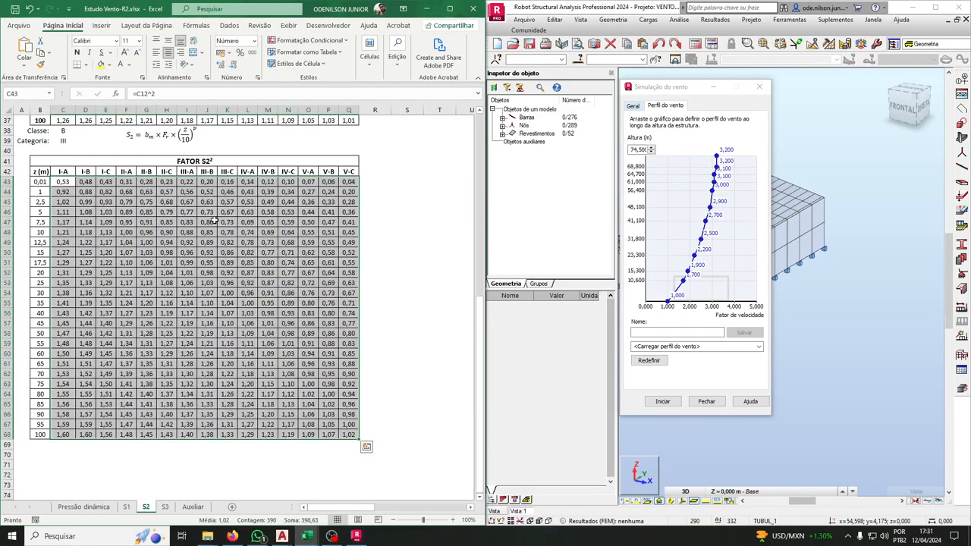
scroll(211, 220, up, 2)
click(79, 232)
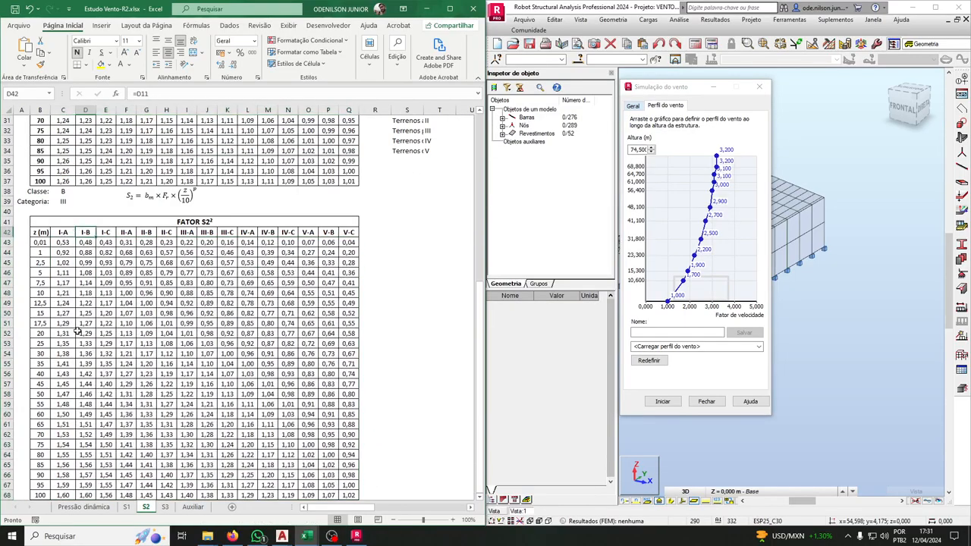
click(83, 507)
click(67, 286)
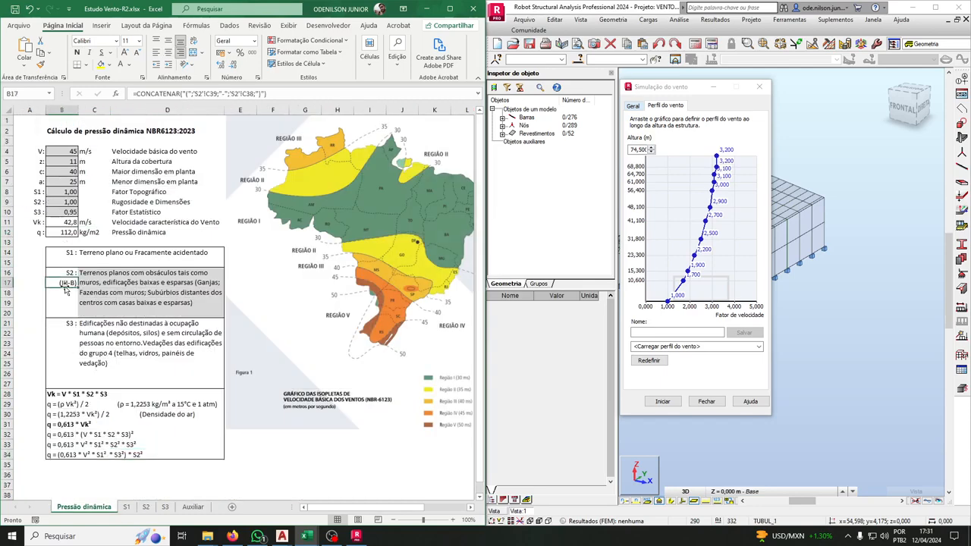
click(146, 506)
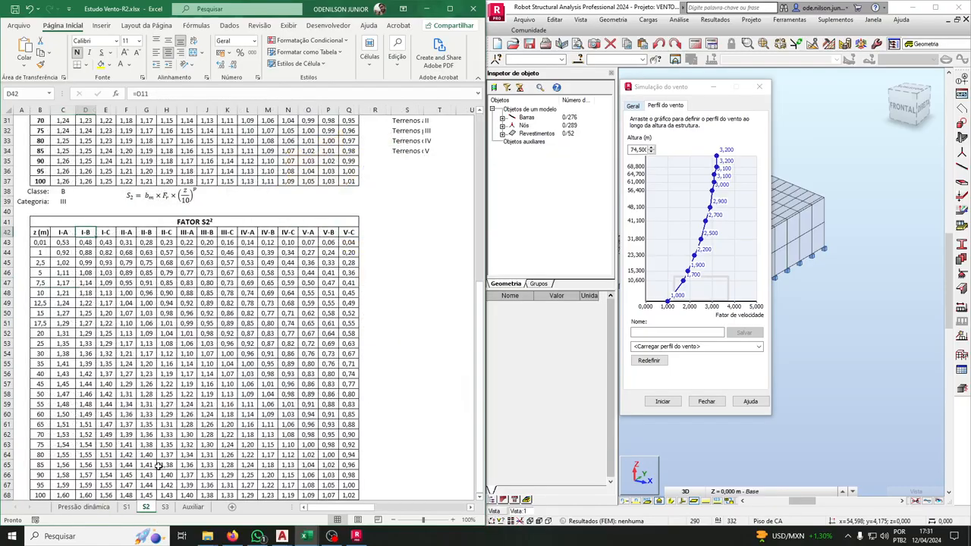
click(205, 233)
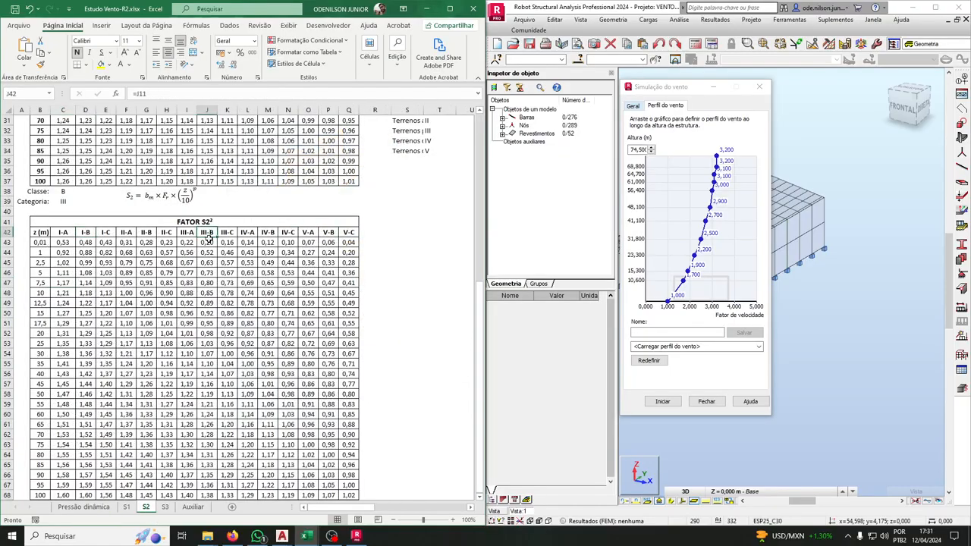
Examine the heights in the Fator S2² table and highlight the III-B column values from 0.01 m to 100 m
scroll(206, 237, down, 2)
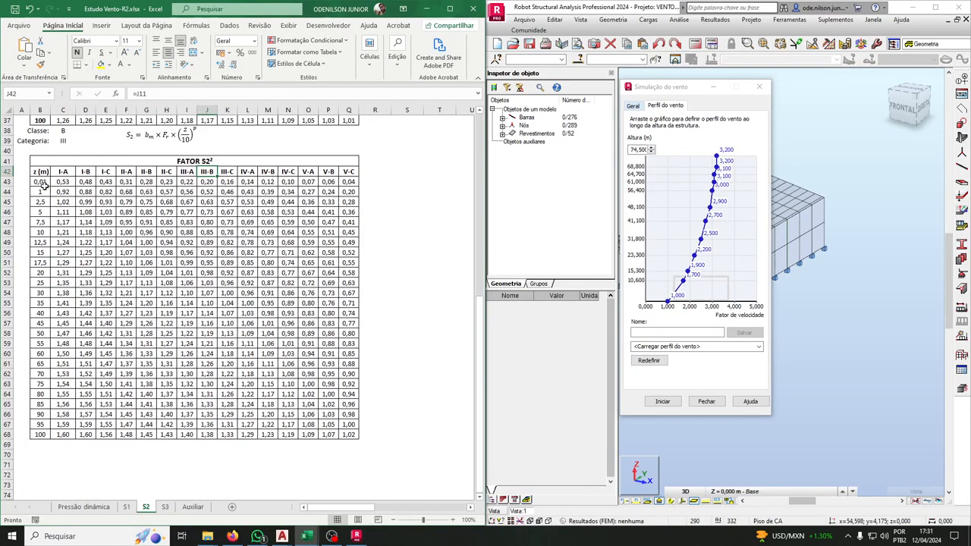
click(40, 182)
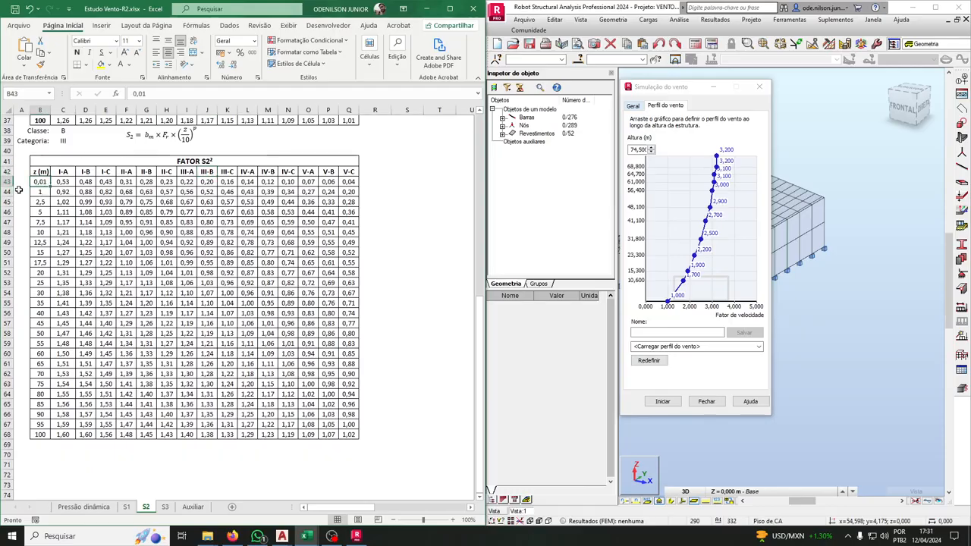
scroll(122, 152, up, 1)
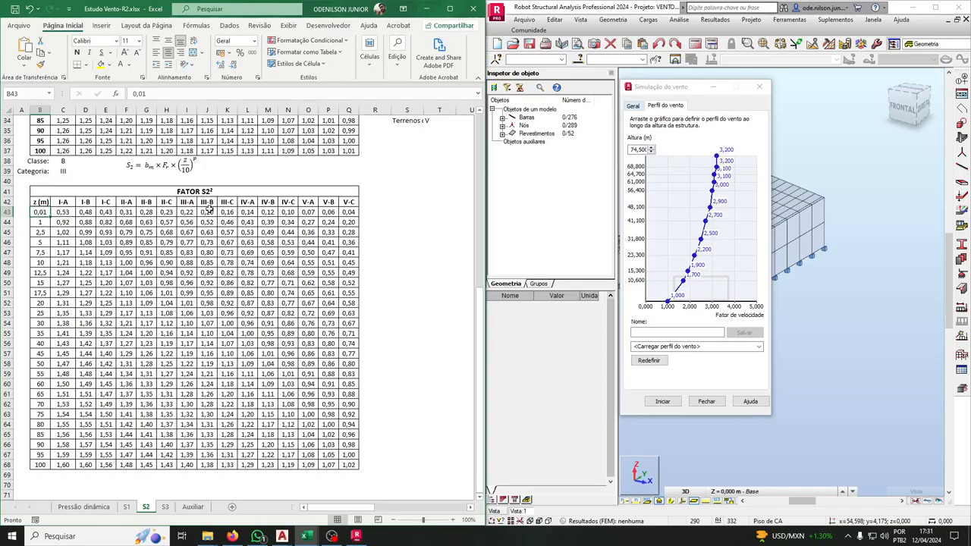
click(83, 506)
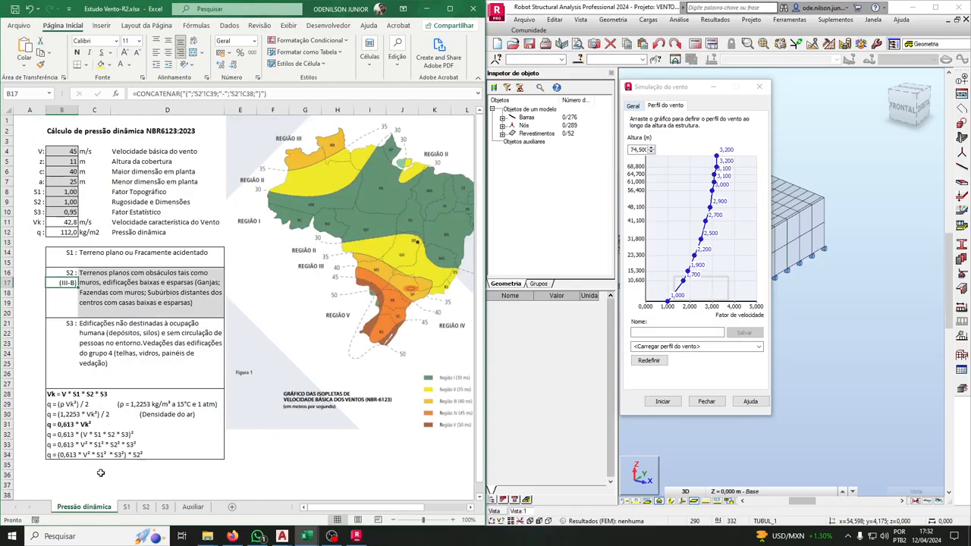
click(145, 507)
click(210, 203)
drag(210, 210, 207, 464)
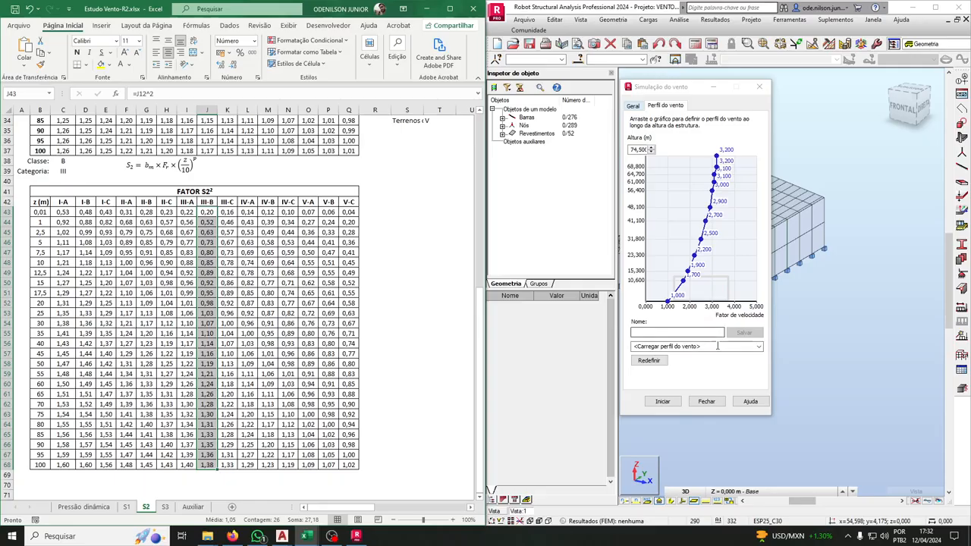
Load the saved III-B wind profile into the wind simulation
click(758, 347)
click(759, 348)
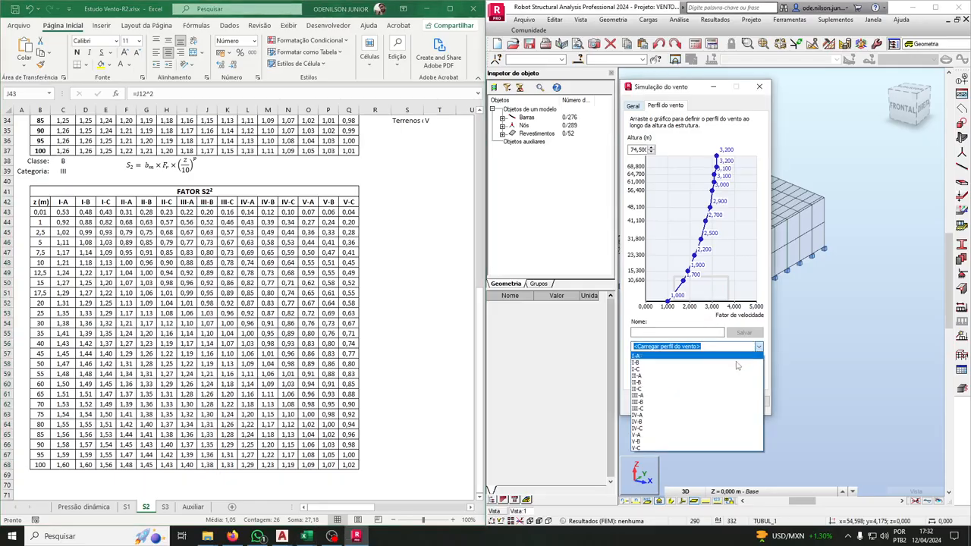
click(654, 403)
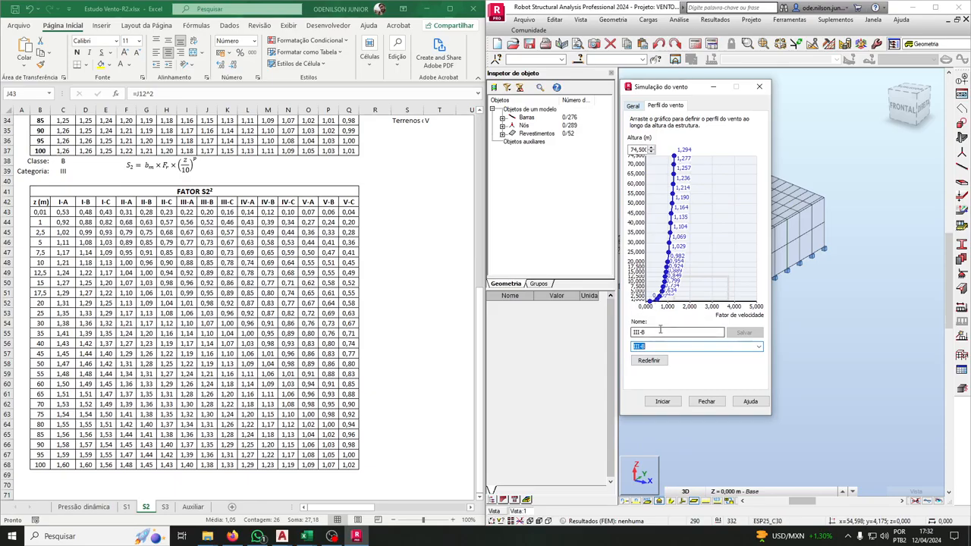
Compare the loaded profile with the Fator S2² table and the q formula on the Pressão dinâmica sheet in Excel
click(211, 192)
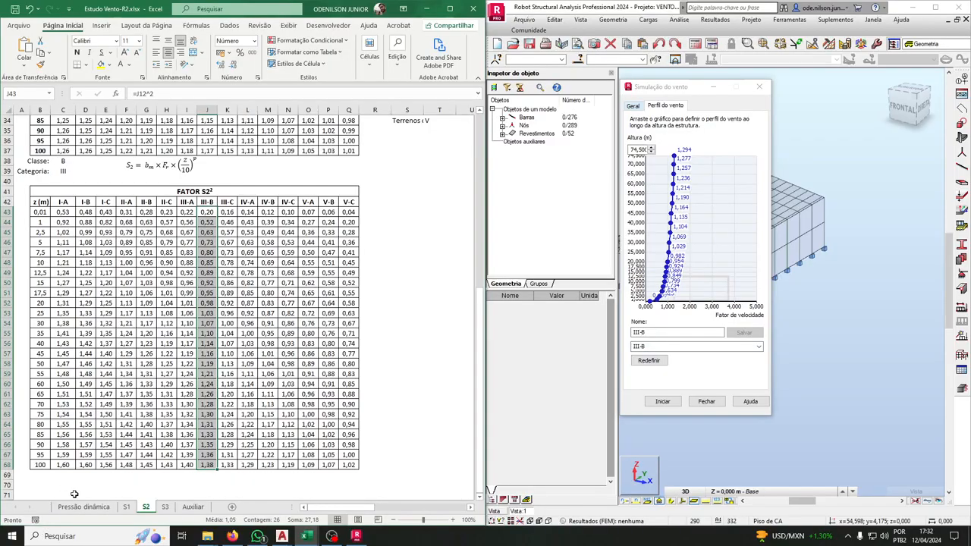
click(80, 506)
click(53, 454)
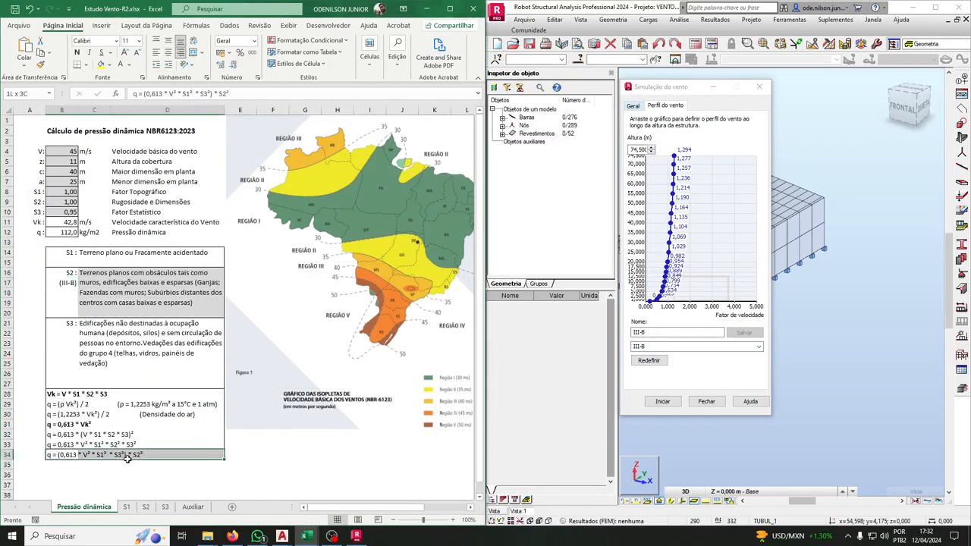
click(146, 507)
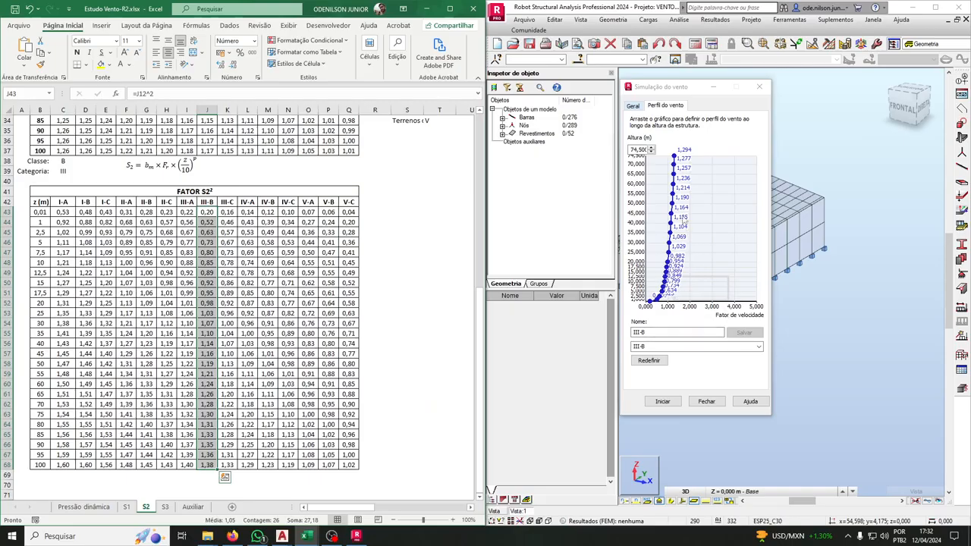
Preview the saved IV-B and V-C wind profiles and return to the III-B profile
click(759, 346)
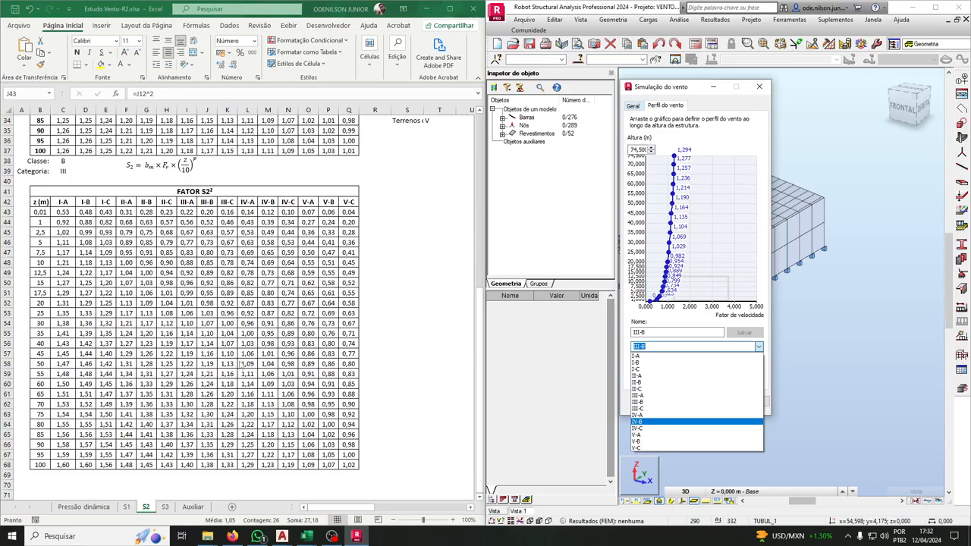
click(644, 423)
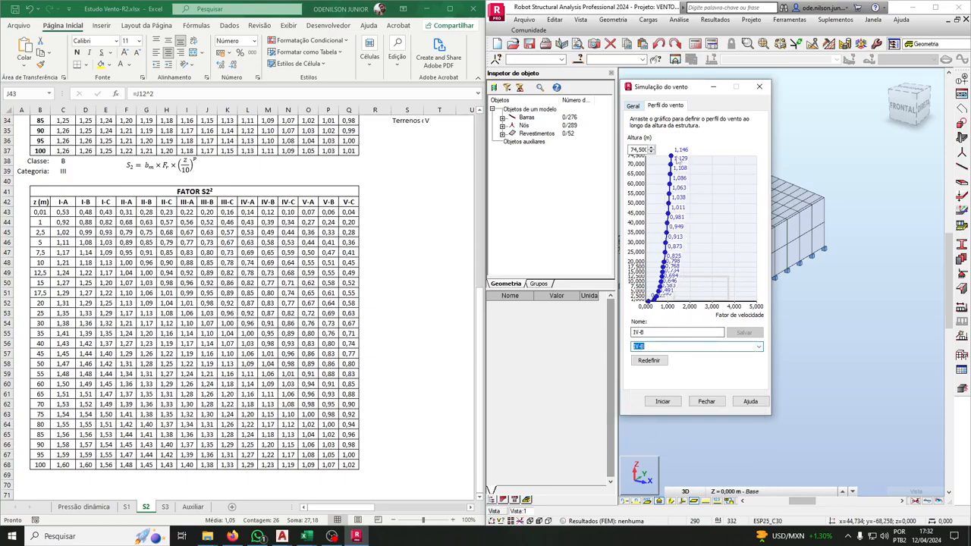
click(757, 346)
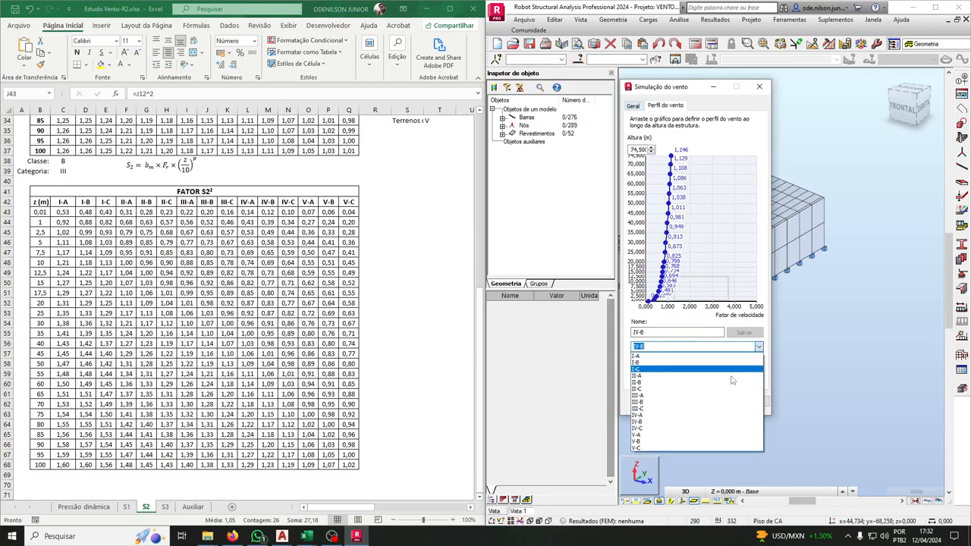
click(651, 449)
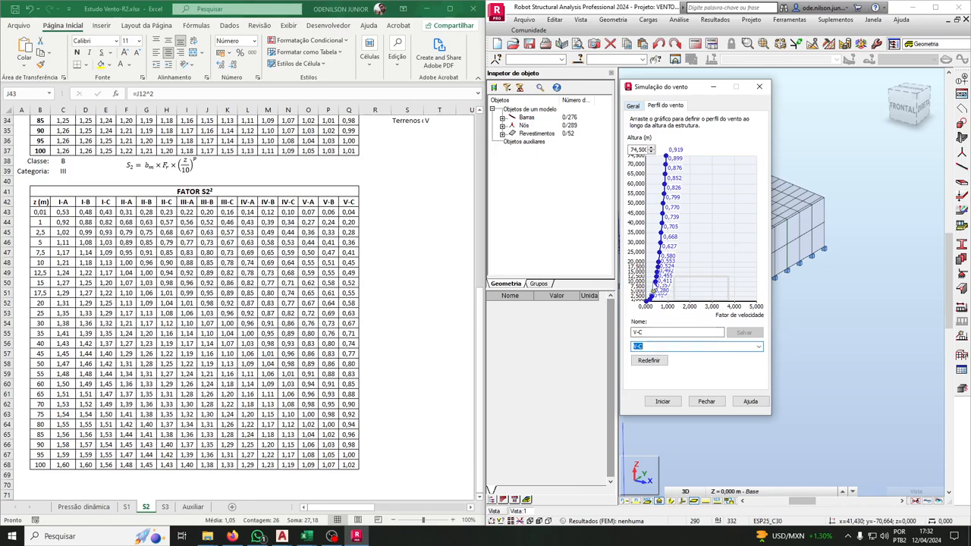
click(757, 346)
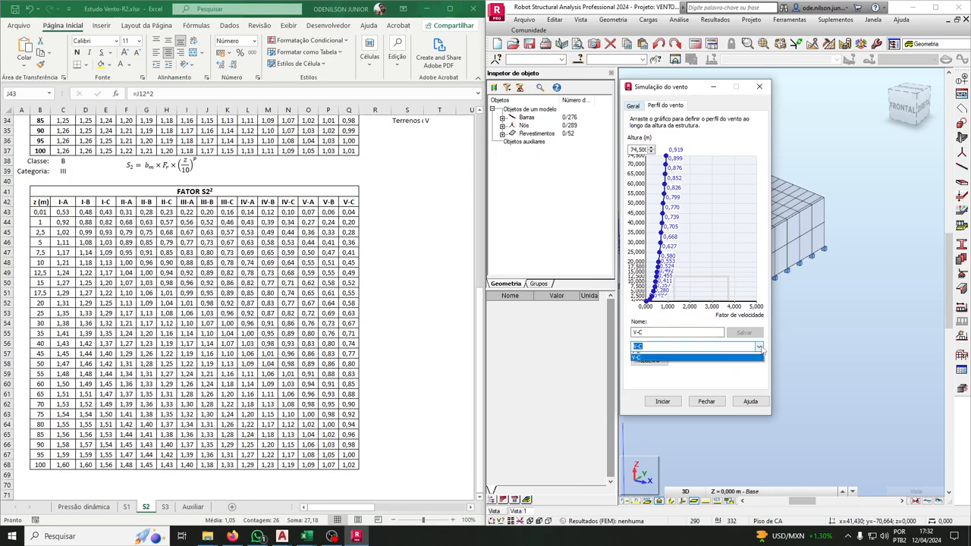
click(650, 405)
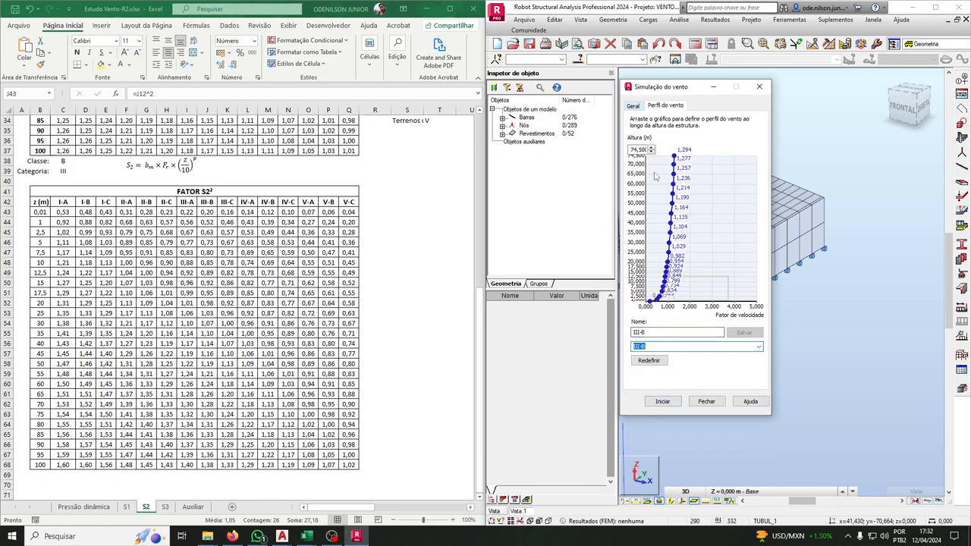
Set the wind profile's height to 100 m
drag(631, 149, 651, 150)
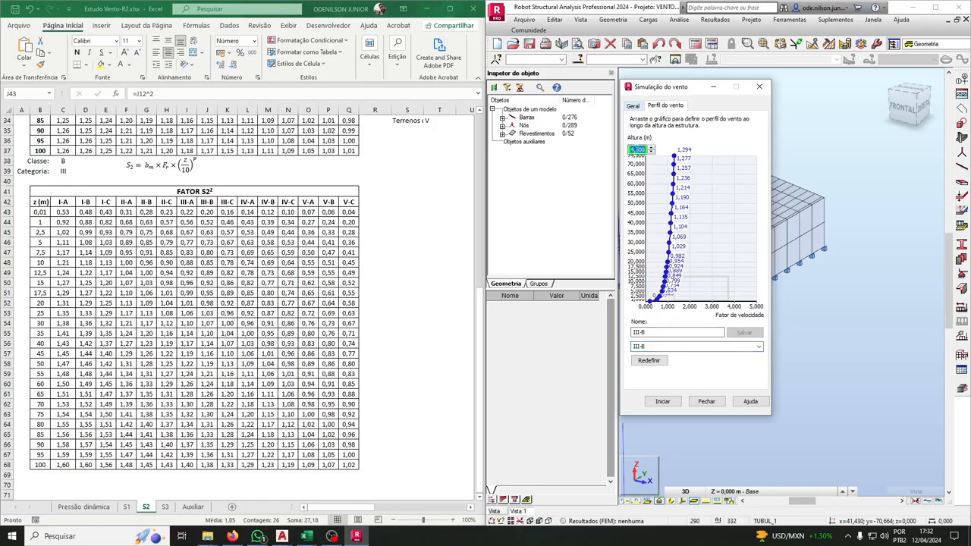
text(100)
key(Tab)
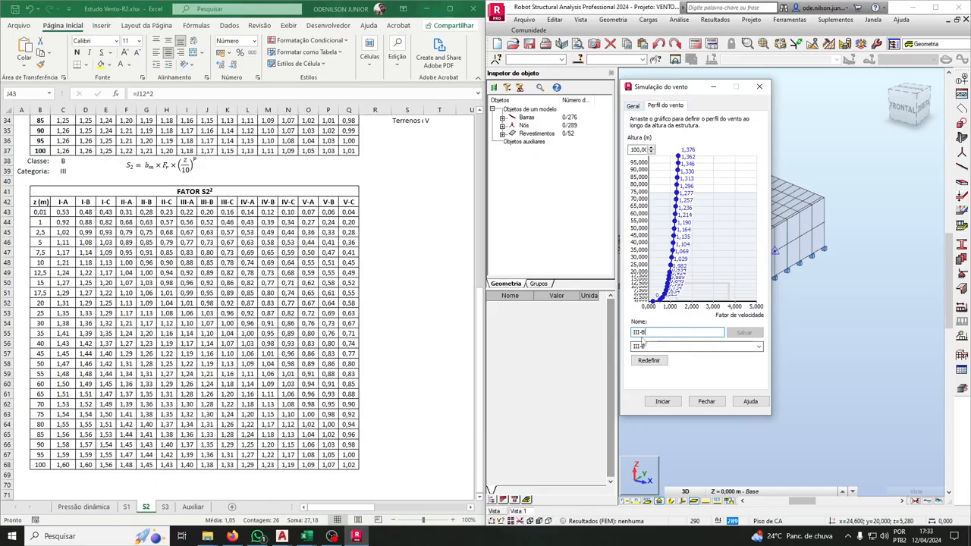
Check the simulation's wind pressure against the dynamic pressure q in Excel and return to the wind profile
click(631, 107)
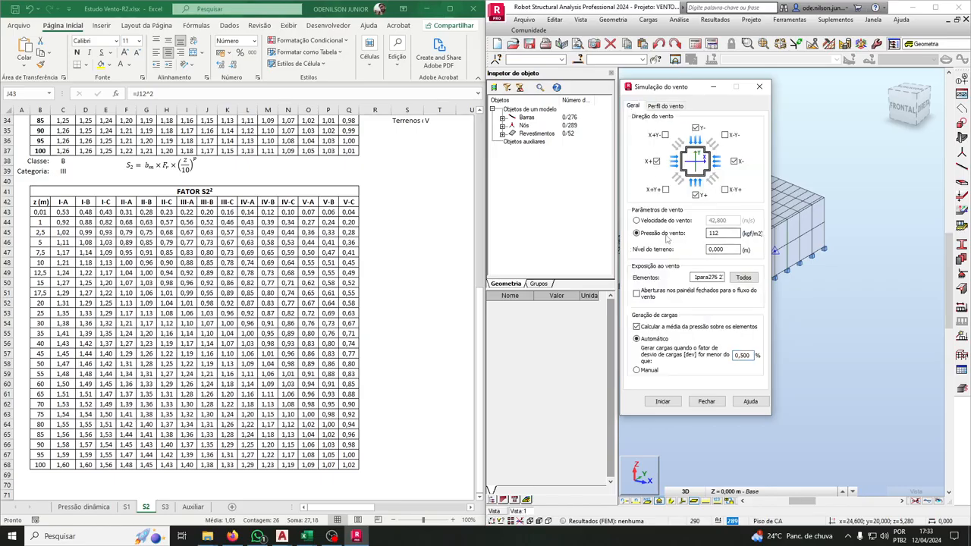
click(83, 506)
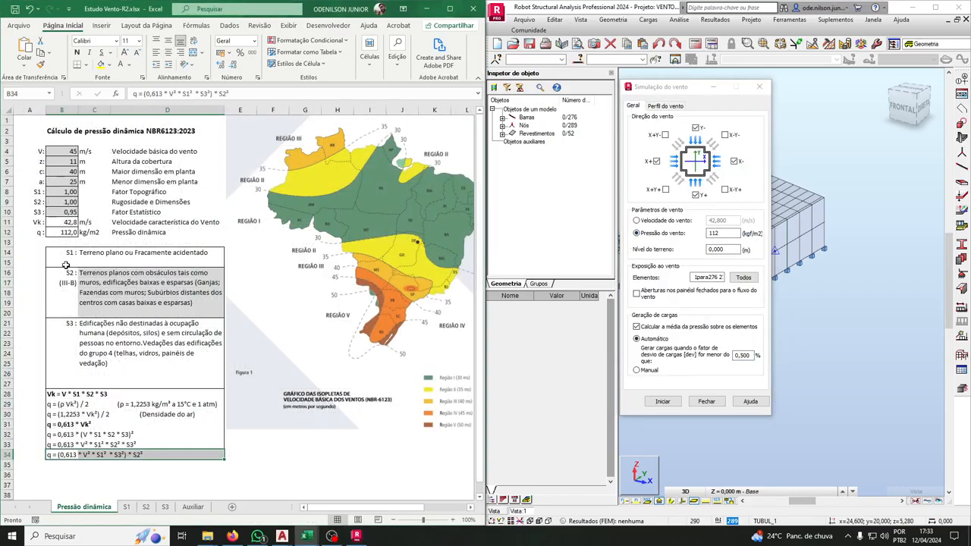
click(69, 233)
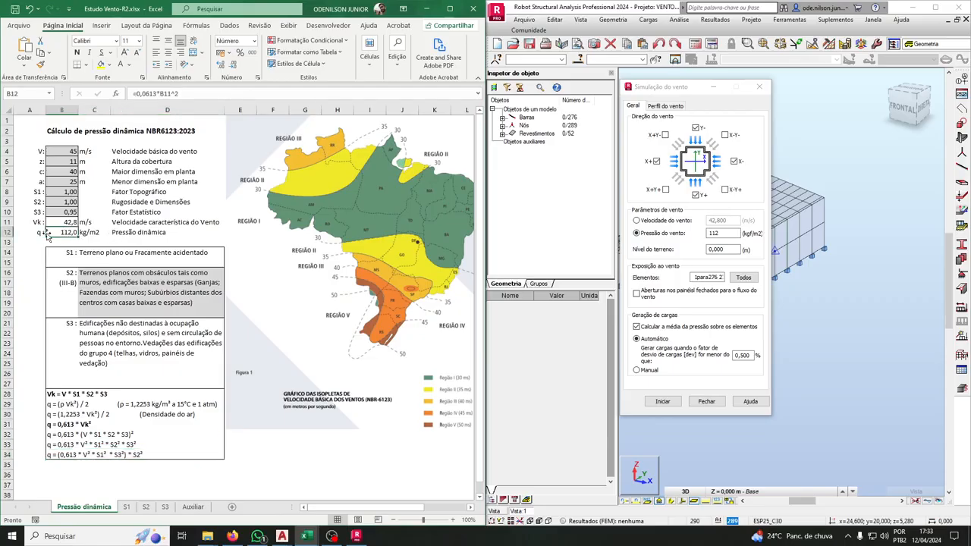
double_click(724, 233)
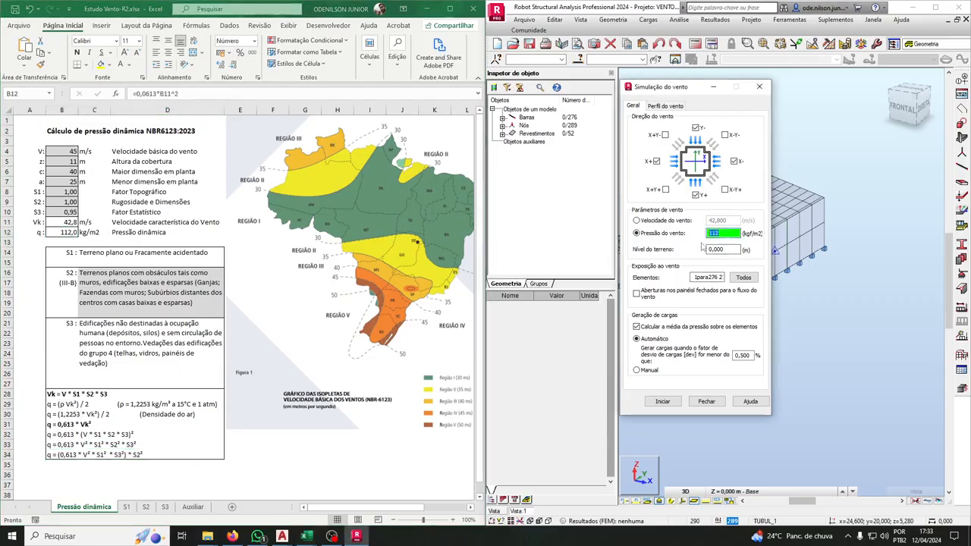
click(665, 106)
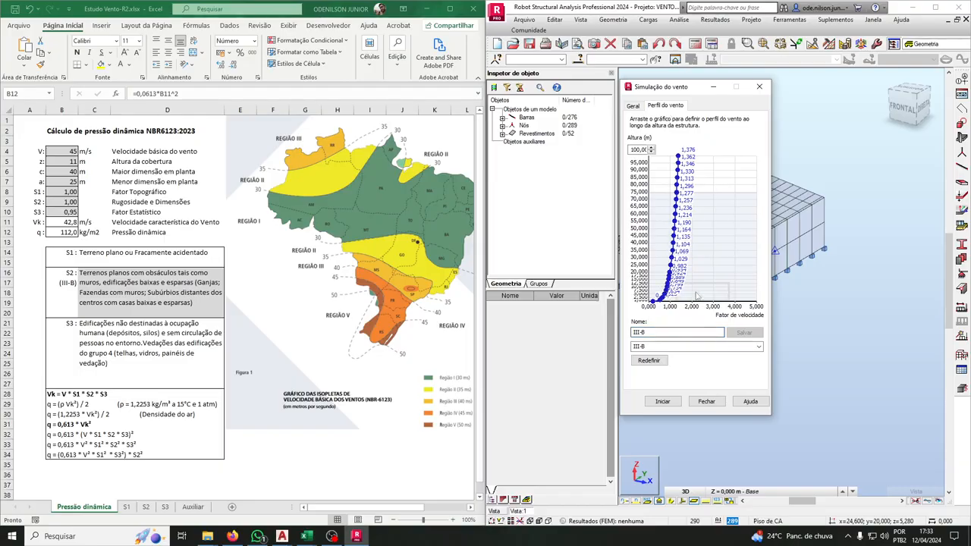
Maximize the Robot window and start the wind simulation from its general settings
mouse_move(680, 92)
mouse_down()
mouse_move(608, 115)
mouse_move(694, 85)
mouse_up()
click(937, 11)
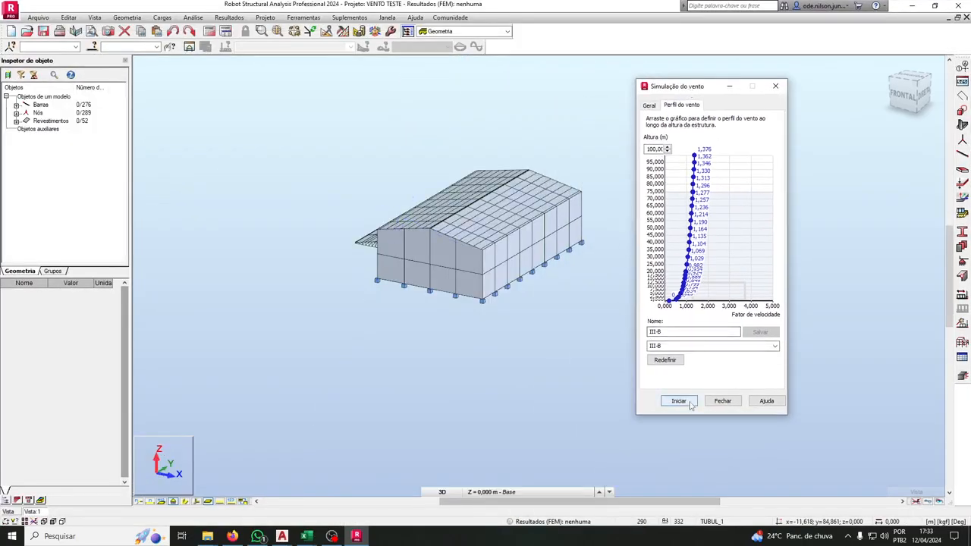
click(650, 105)
click(679, 400)
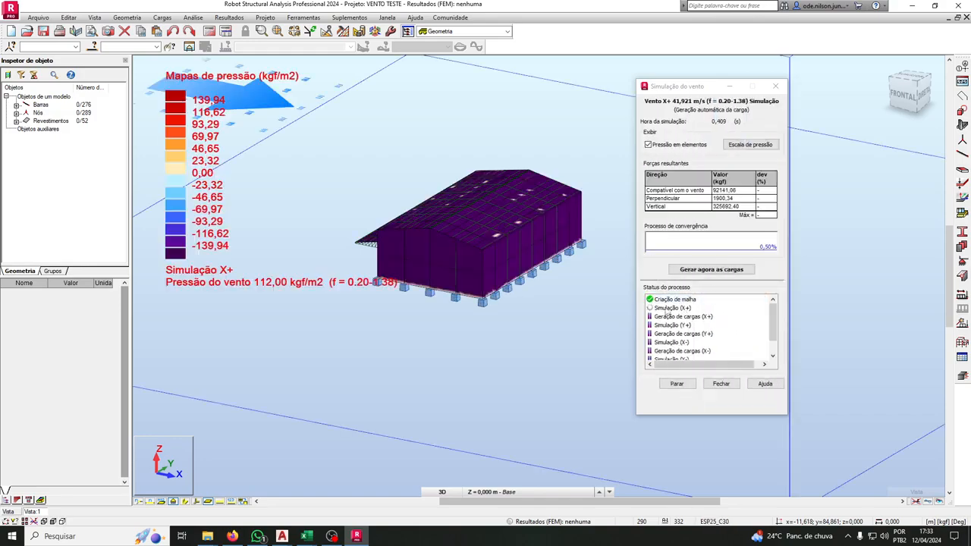
Examine the pressure maps on the building from several sides while the X+ and Y+ wind simulations run
scroll(535, 313, down, 5)
scroll(375, 198, up, 2)
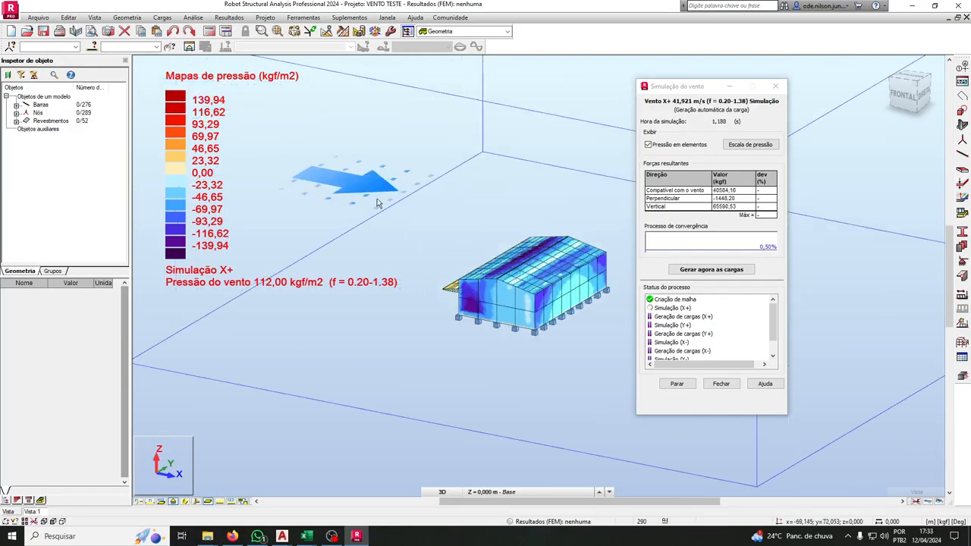
shift+middle_drag(393, 228, 502, 296)
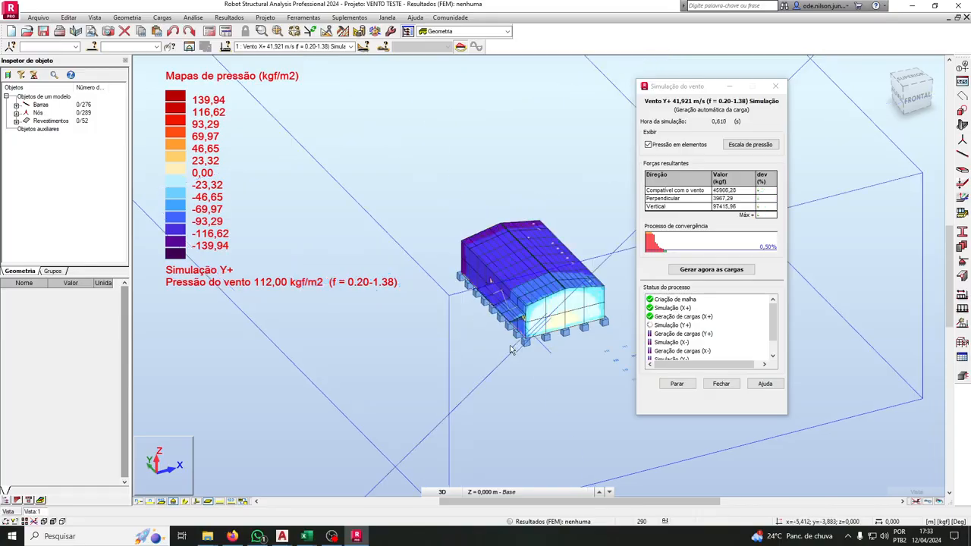
shift+middle_drag(433, 340, 363, 329)
middle_drag(433, 234, 515, 236)
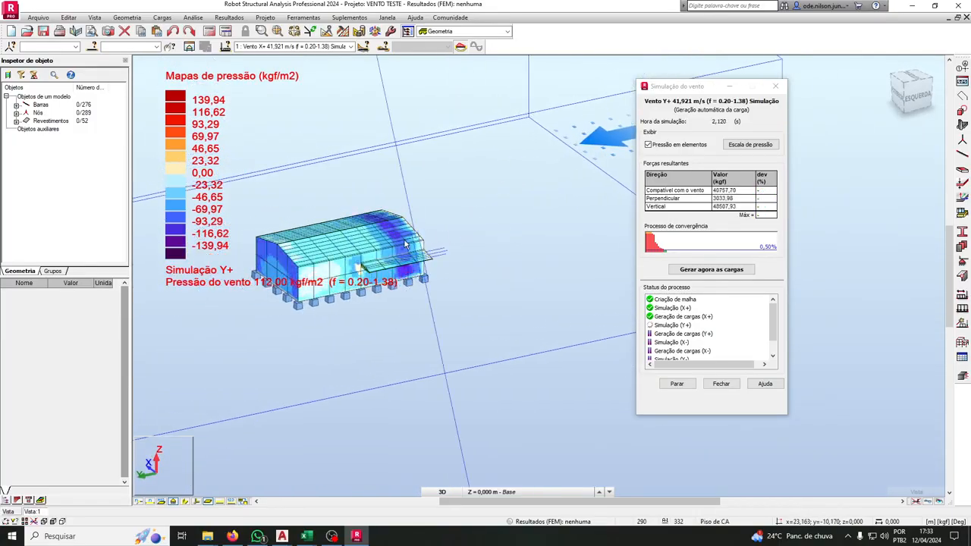
shift+middle_drag(460, 266, 522, 294)
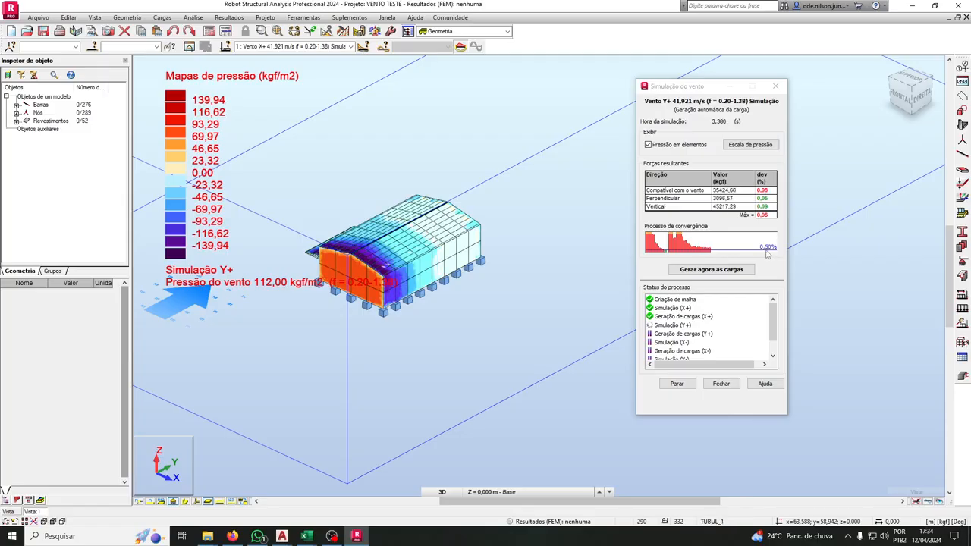
Inspect the Y+ pressure distribution on the front gable wall, the adjacent side wall and the roof edge
scroll(465, 305, up, 5)
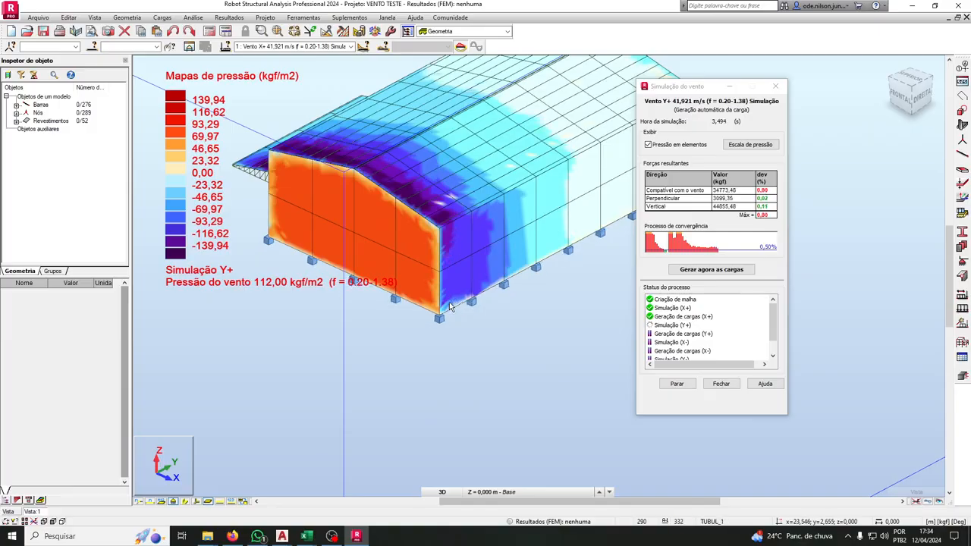
scroll(410, 291, down, 2)
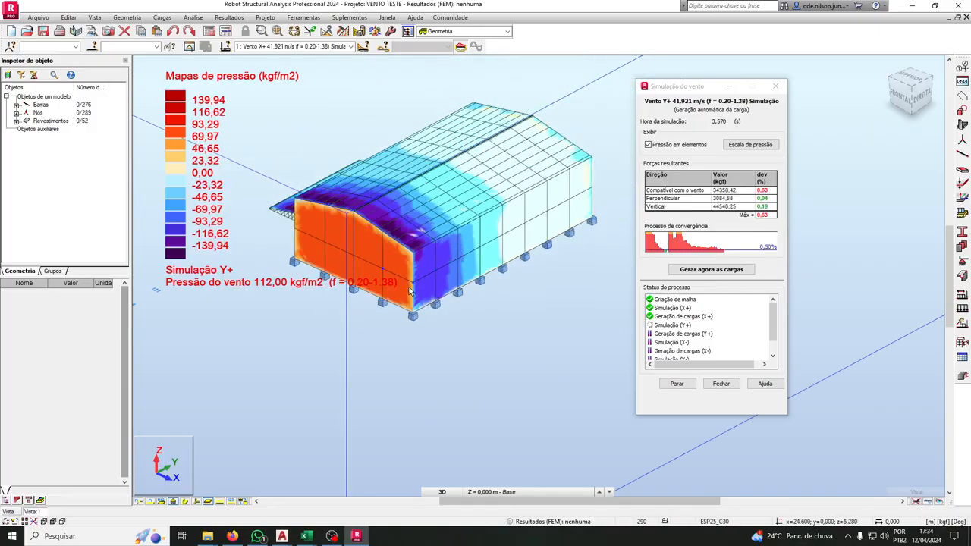
scroll(410, 290, down, 1)
scroll(395, 294, down, 2)
scroll(382, 295, up, 1)
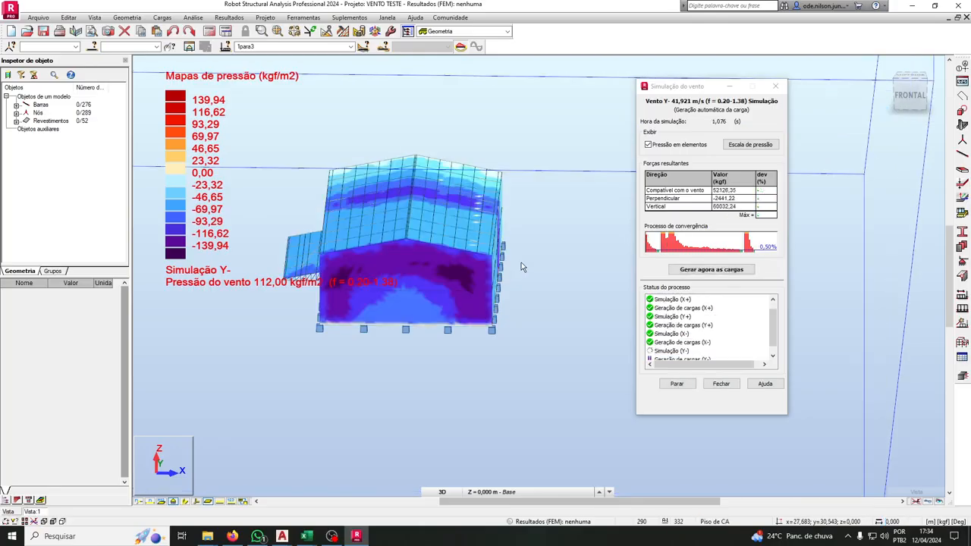
Examine the Y- pressure map on the building's rear gable wall and roof from different angles
scroll(521, 268, down, 3)
shift+middle_drag(451, 53, 404, 199)
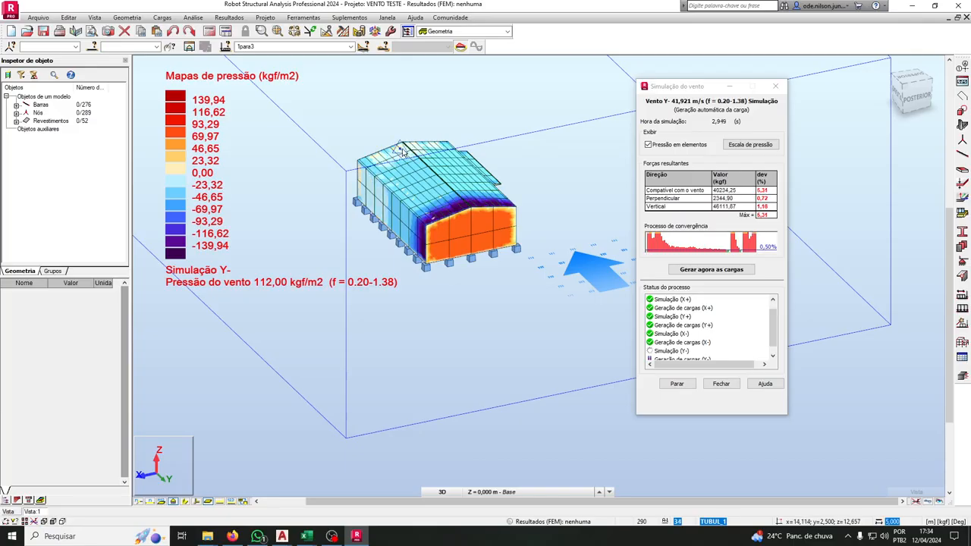
shift+middle_drag(346, 151, 508, 172)
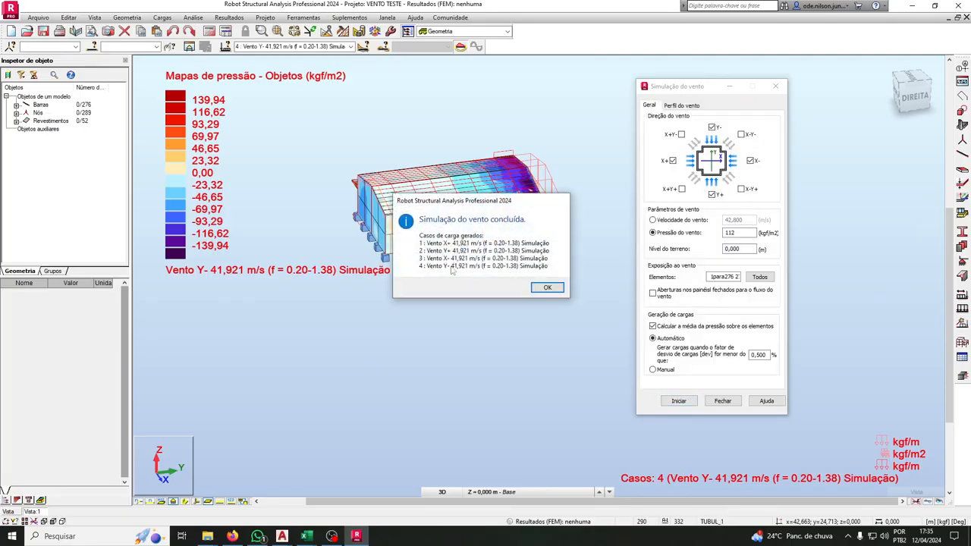
Close the completed wind simulation and display the generated loads of case 1, Vento X+ 41,921 m/s (f = 0.20-1.38)
click(545, 288)
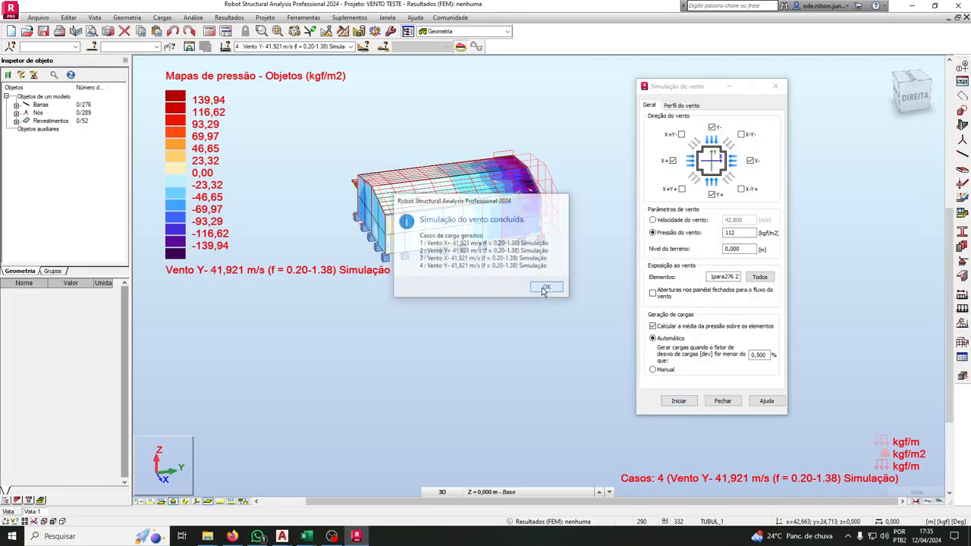
click(723, 401)
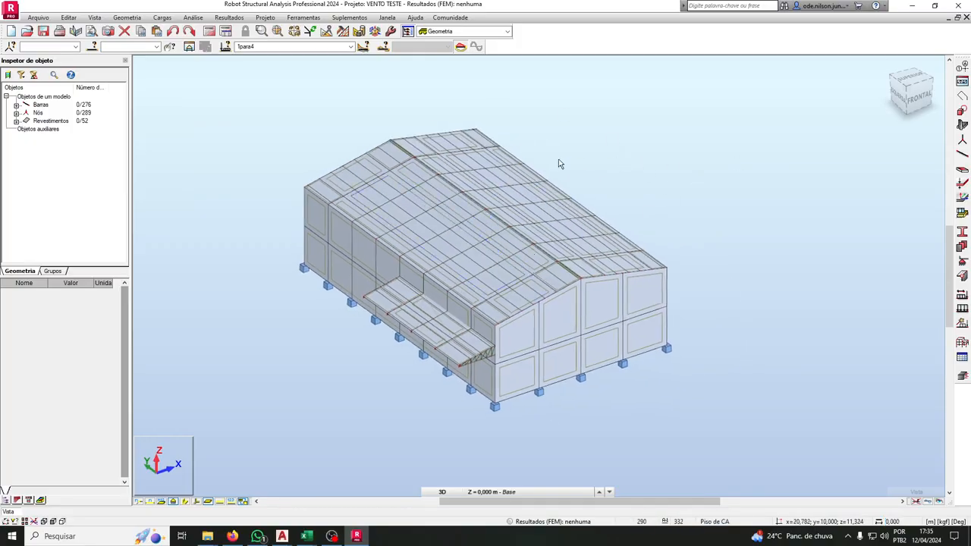
click(220, 503)
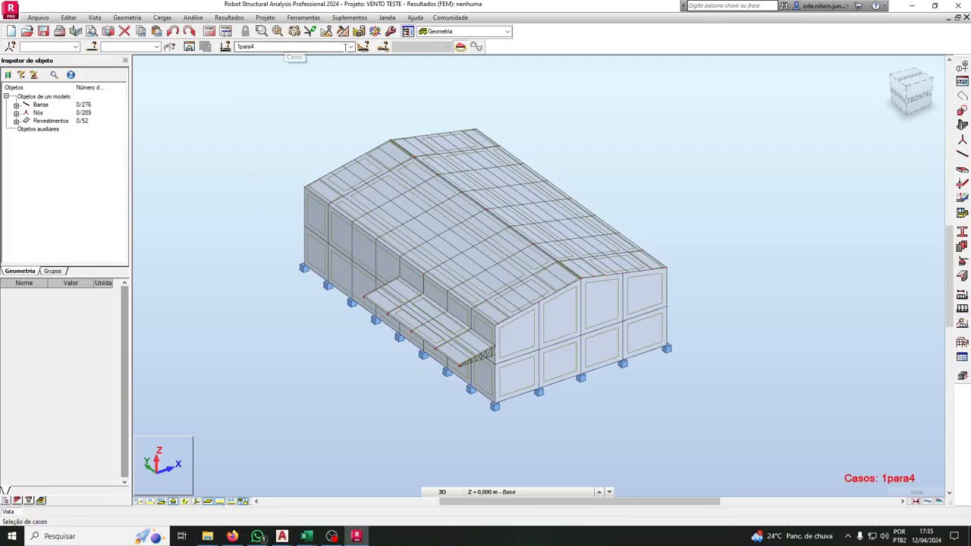
click(350, 47)
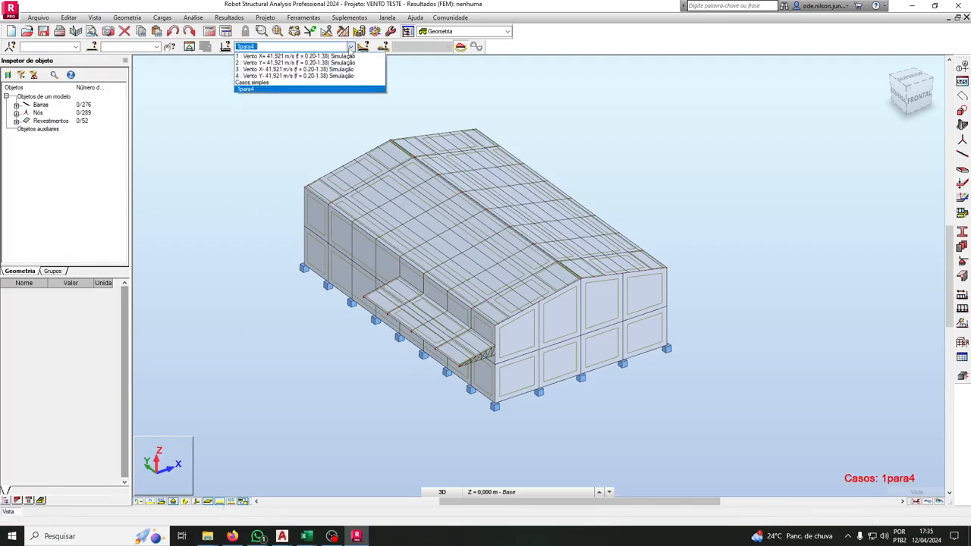
click(246, 57)
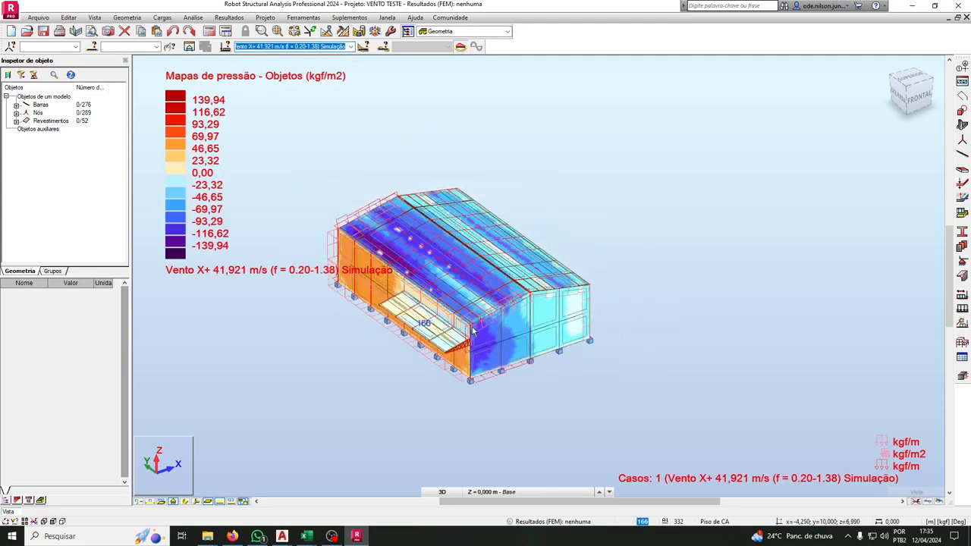
Open the planar load on the long side wall with the canopy to check its values for the Vento X+ case
shift+middle_drag(428, 354, 385, 314)
double_click(437, 328)
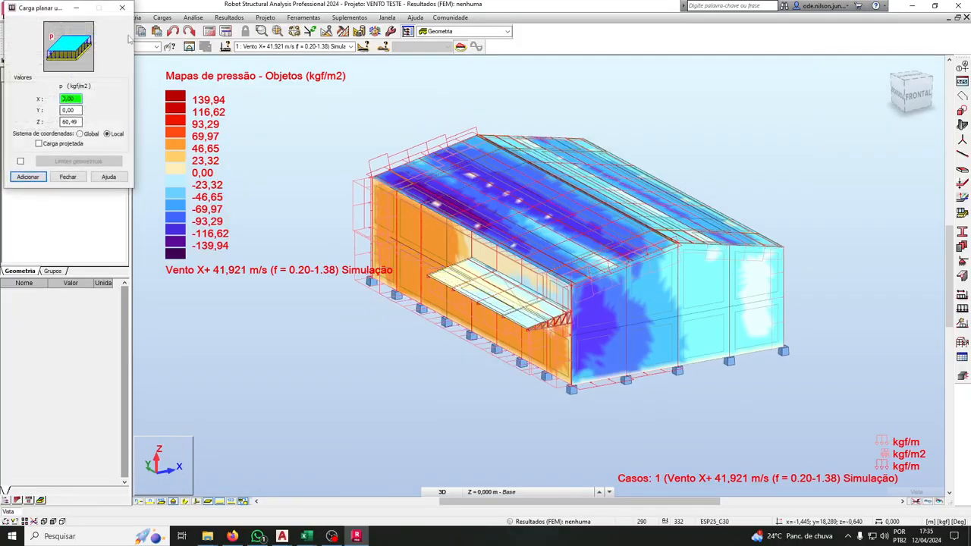
click(122, 7)
double_click(446, 331)
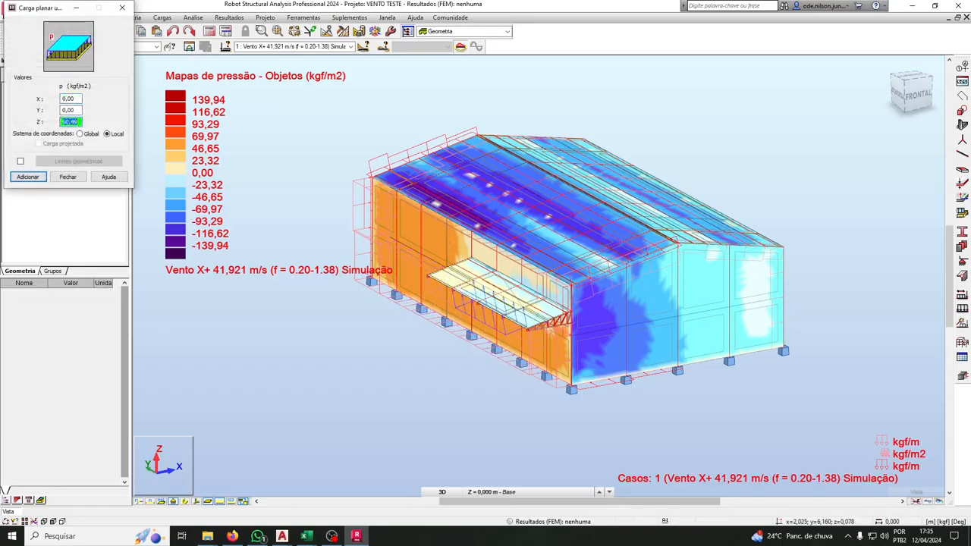
Examine the side wall's load arrows and the pressure map around the canopy from several angles
scroll(471, 321, up, 1)
scroll(466, 338, up, 1)
shift+middle_drag(531, 327, 571, 321)
middle_drag(729, 225, 659, 229)
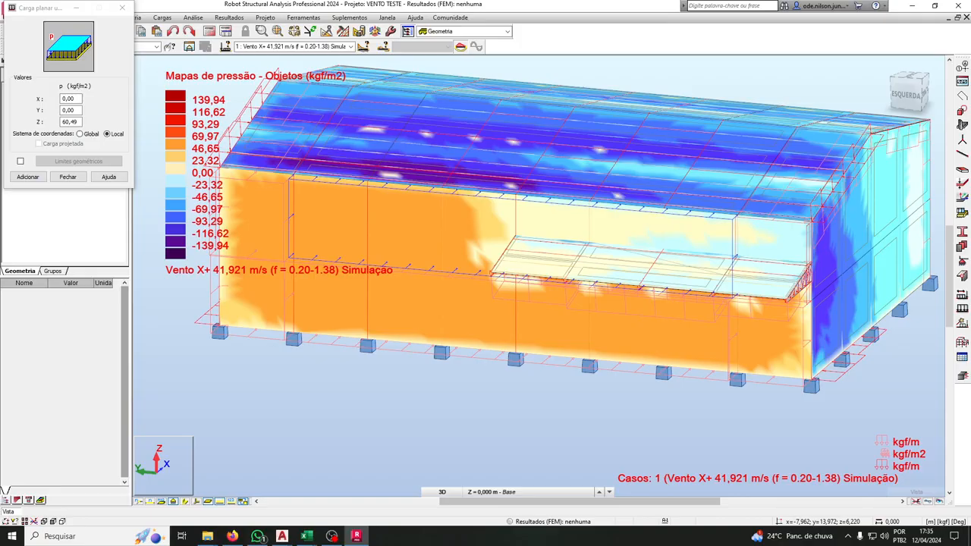
scroll(470, 338, down, 1)
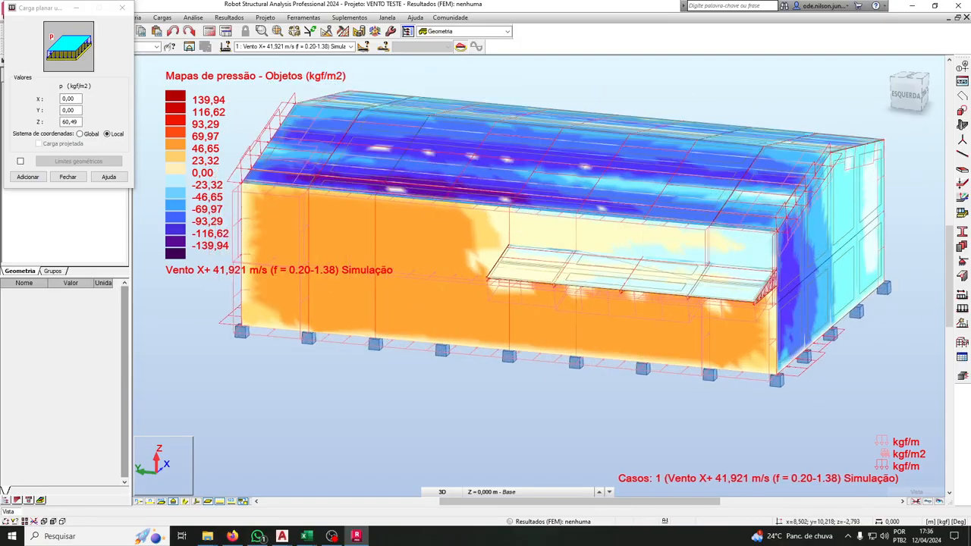
shift+middle_drag(588, 362, 581, 344)
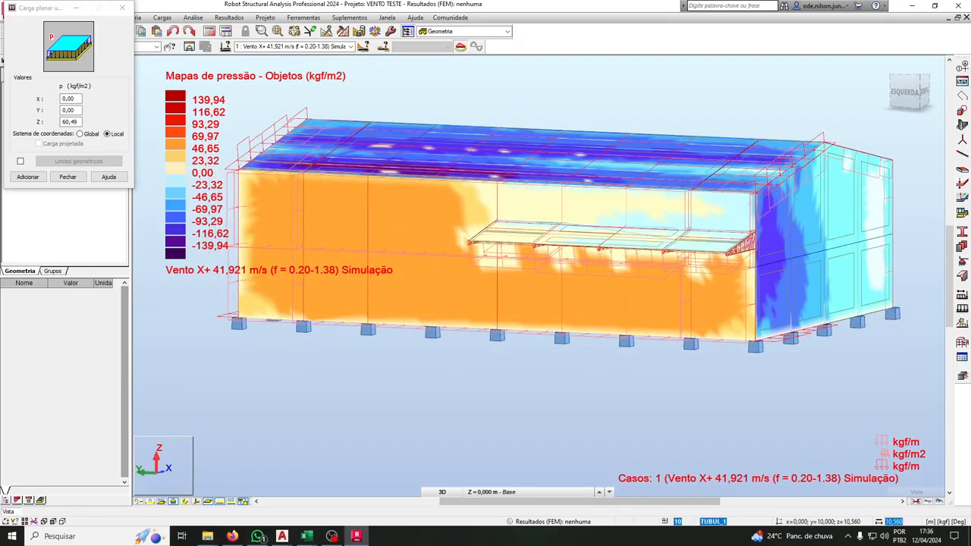
shift+middle_drag(566, 245, 447, 270)
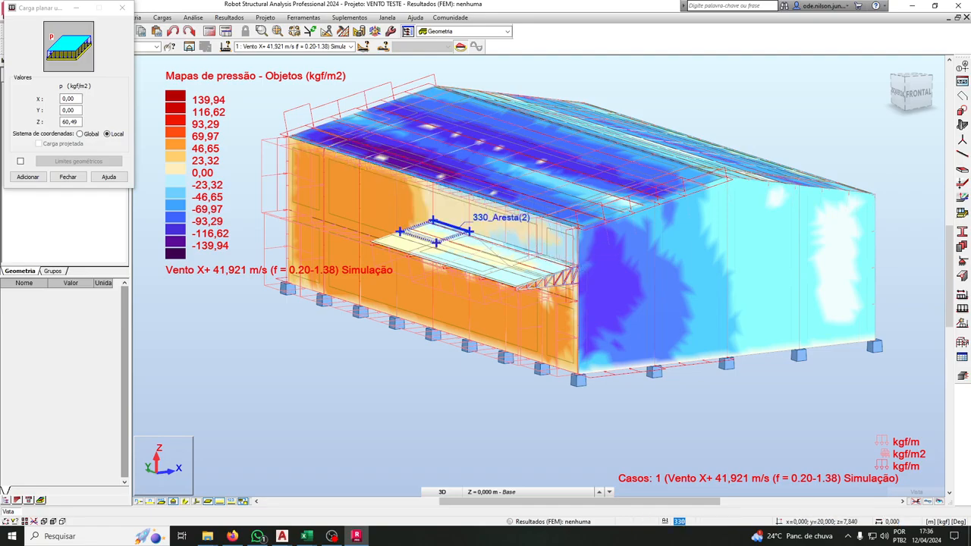
shift+middle_drag(614, 250, 565, 270)
scroll(566, 269, up, 5)
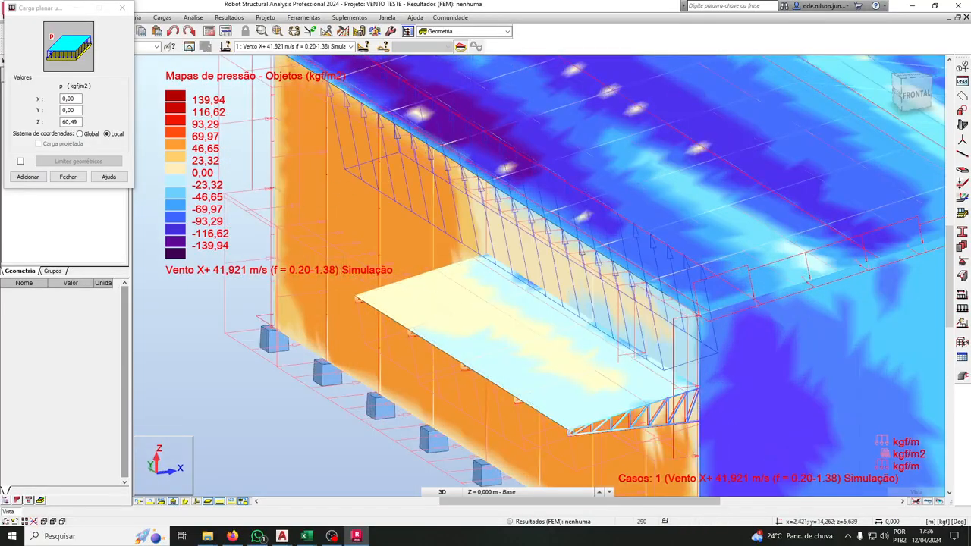
scroll(377, 207, down, 3)
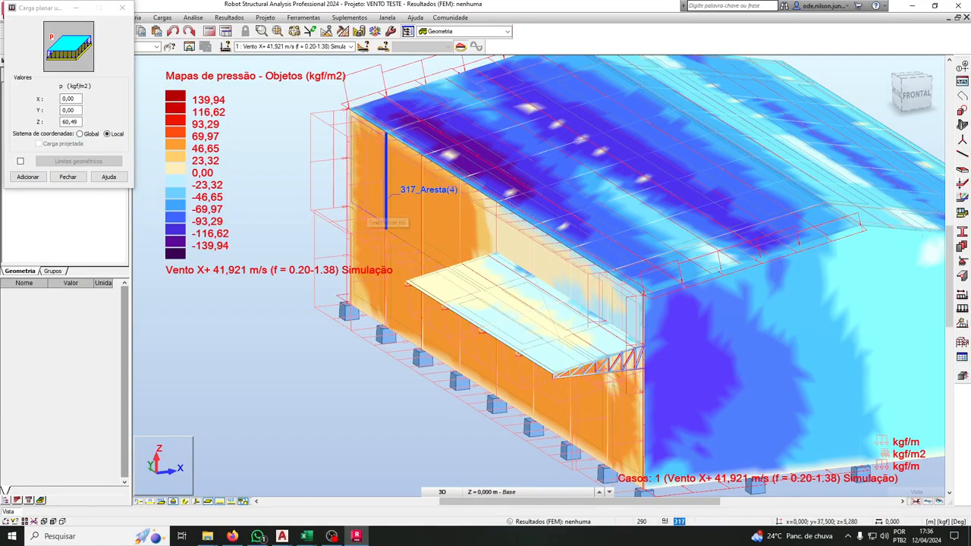
Close the current load's values and check another planar load on the side wall around the canopy
click(67, 177)
click(27, 69)
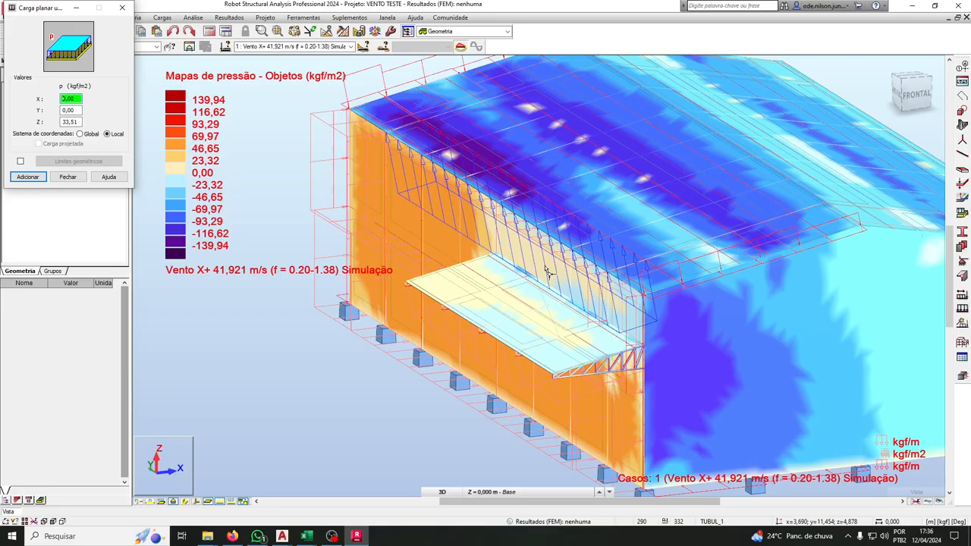
scroll(546, 272, down, 2)
scroll(531, 250, up, 2)
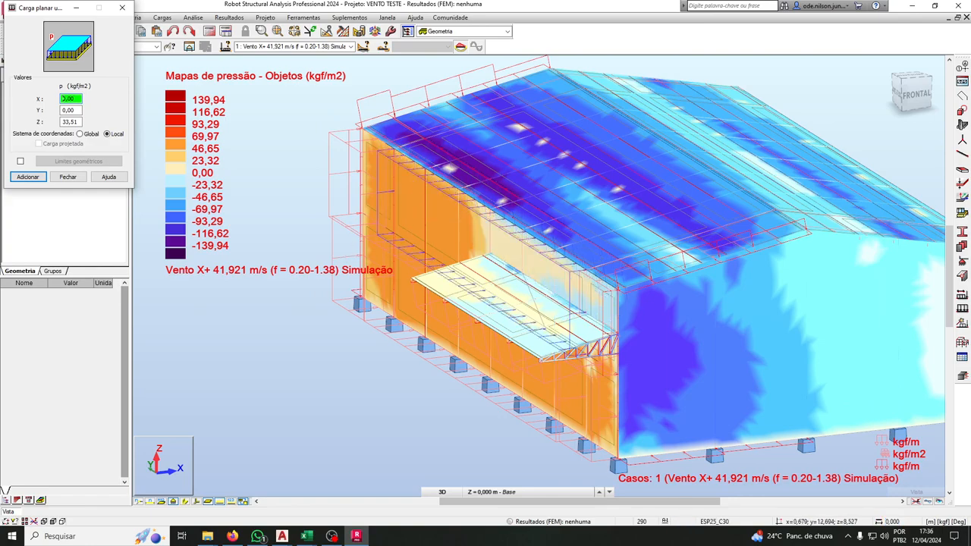
scroll(396, 265, down, 1)
shift+middle_drag(396, 266, 444, 284)
Open the planar load at the far end of the canopy-side wall and check its Z value
double_click(327, 250)
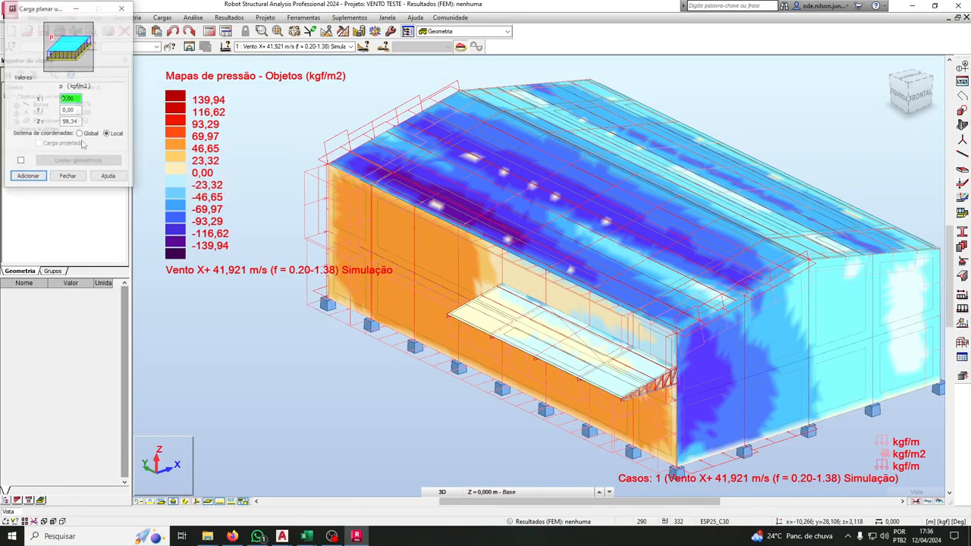
scroll(290, 122, down, 1)
scroll(615, 379, up, 2)
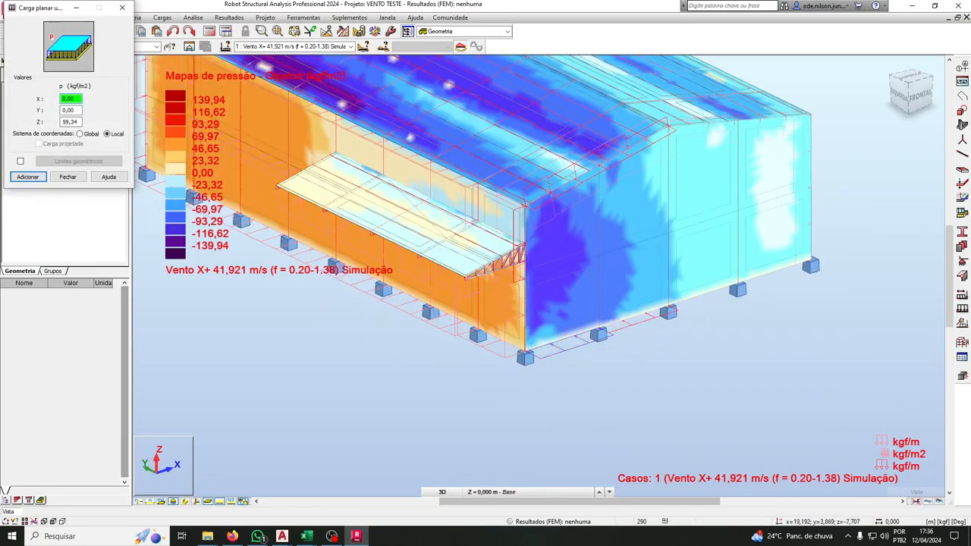
Check the planar loads on the front gable wall panels, from the canopy-side corner toward the opposite end
scroll(585, 372, down, 1)
scroll(584, 371, up, 2)
mouse_move(588, 373)
shift+middle_down()
mouse_move(617, 346)
mouse_move(600, 359)
mouse_move(606, 376)
shift+middle_up()
middle_drag(620, 268, 470, 302)
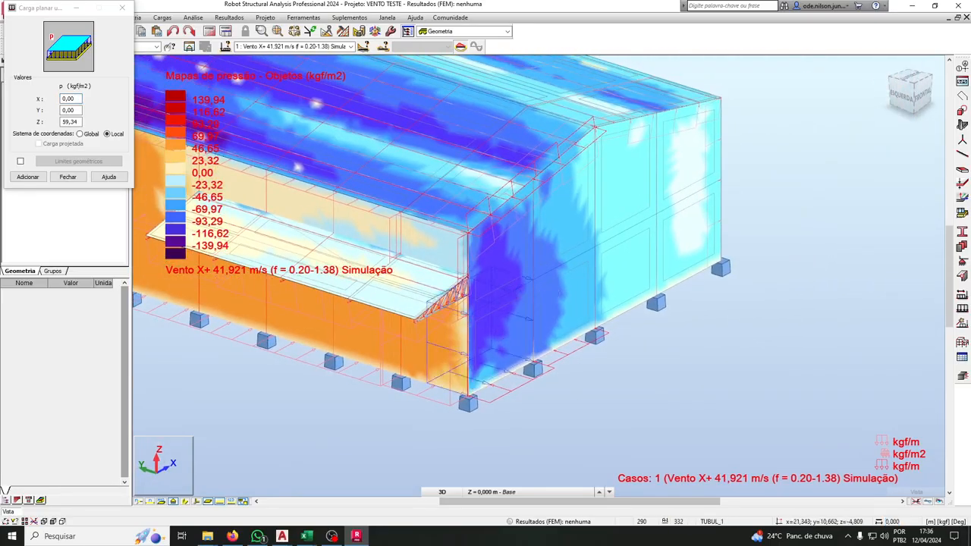
double_click(490, 324)
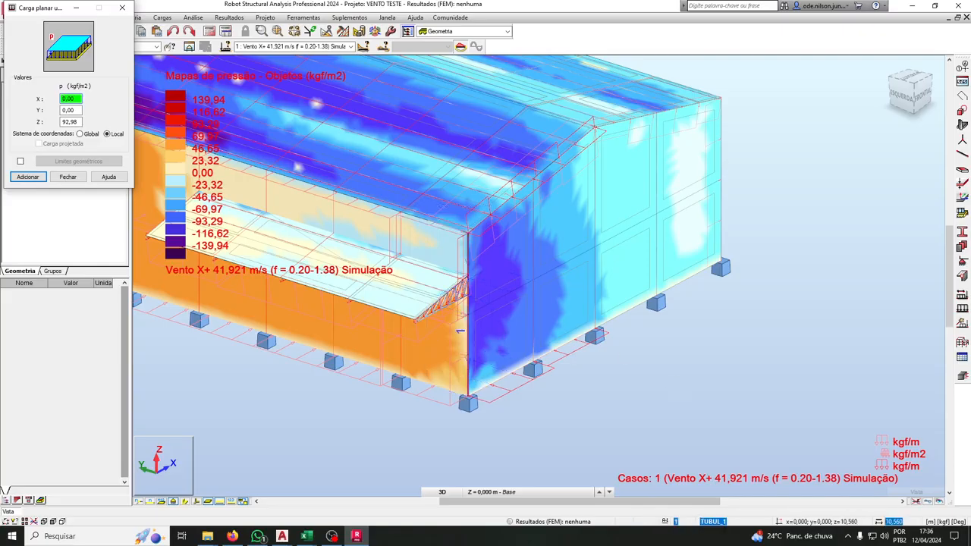
double_click(503, 251)
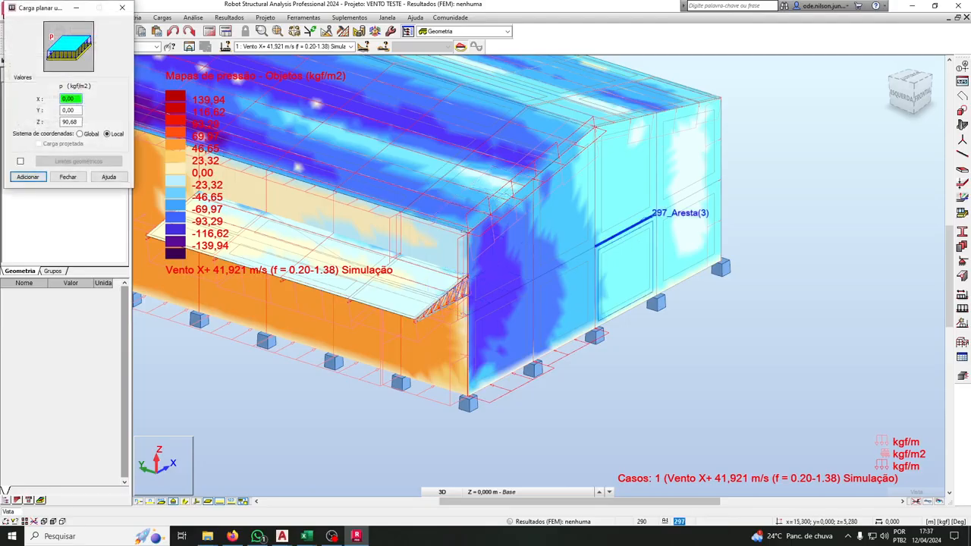
double_click(644, 264)
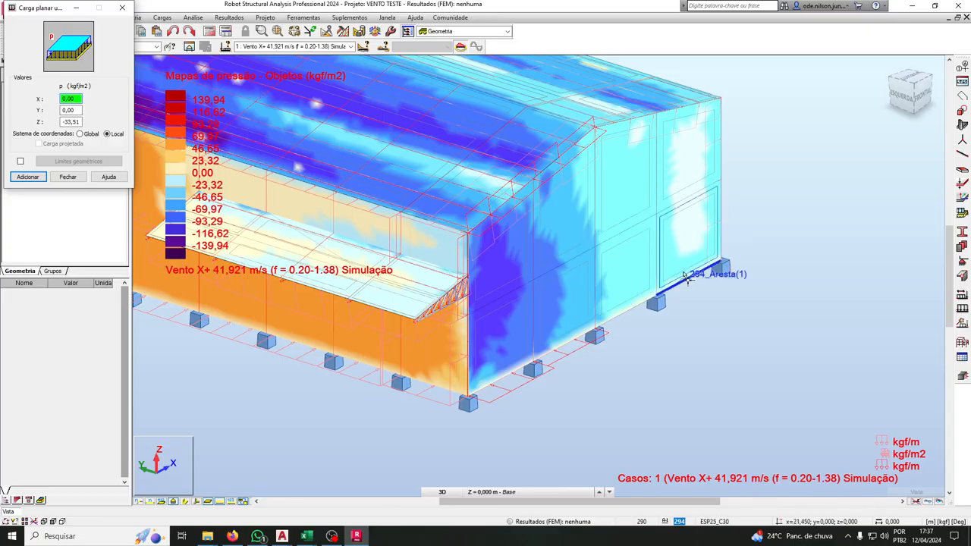
Check the value of the planar load near the leeward side wall, seen from beneath the building
middle_drag(687, 293, 763, 229)
double_click(637, 290)
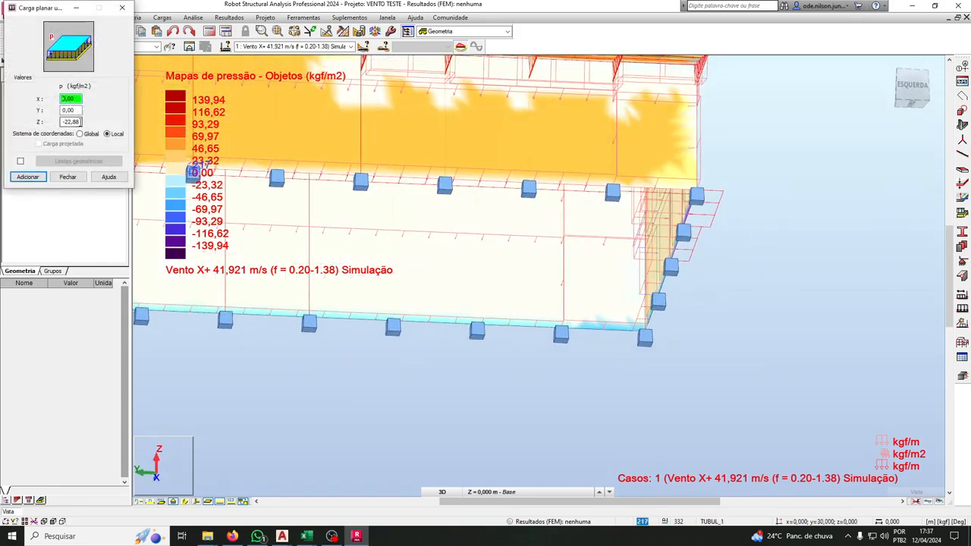
scroll(729, 313, down, 3)
Check the Z values and arrow directions of the planar roof loads along the windward eave from above and below
shift+middle_drag(732, 307, 758, 357)
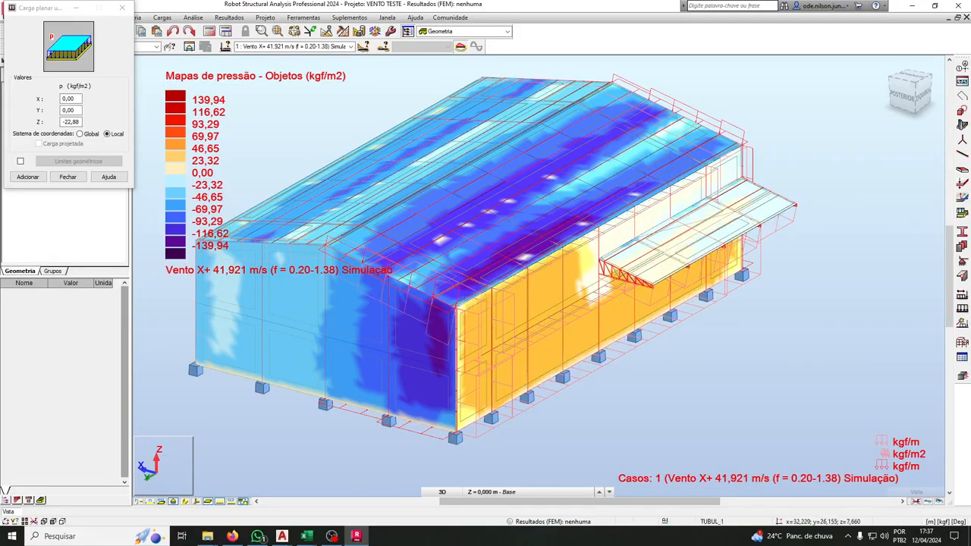
scroll(789, 216, up, 3)
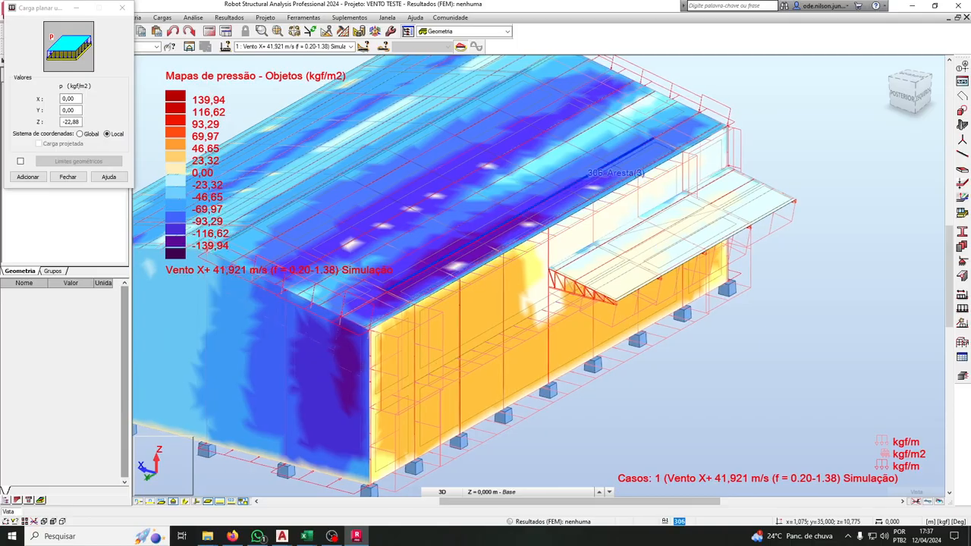
double_click(404, 349)
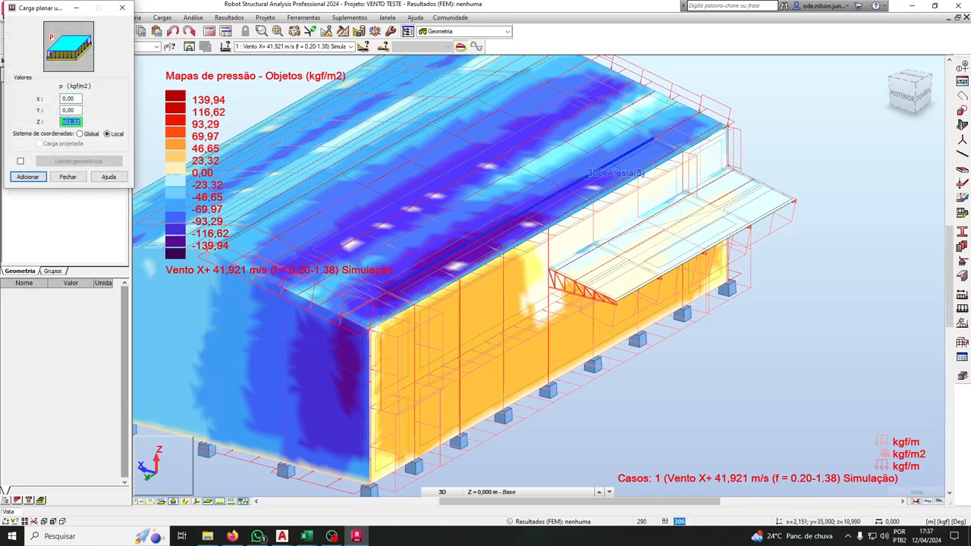
mouse_move(495, 275)
middle_down()
mouse_move(557, 220)
mouse_move(570, 188)
mouse_move(535, 254)
mouse_move(574, 215)
mouse_move(566, 219)
middle_up()
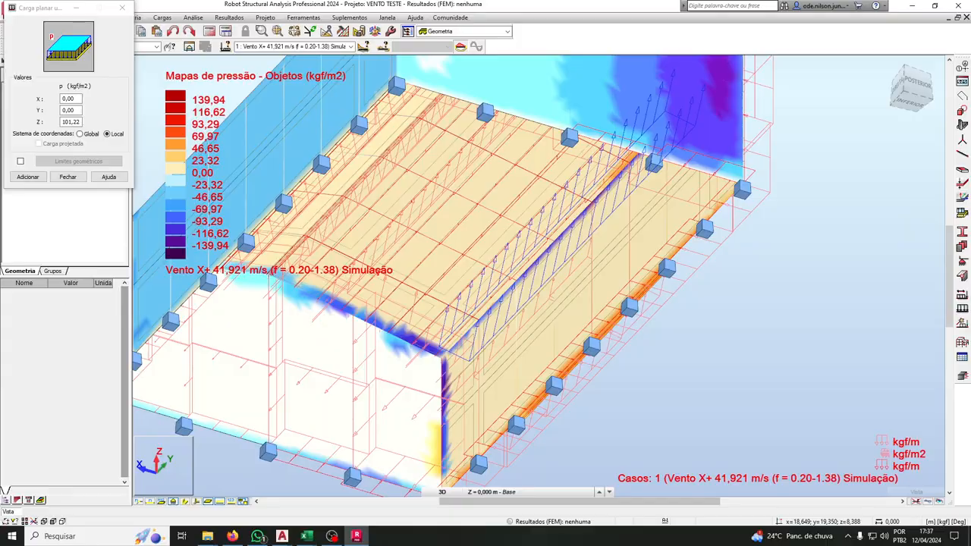
double_click(571, 255)
click(66, 121)
shift+middle_drag(645, 216, 486, 306)
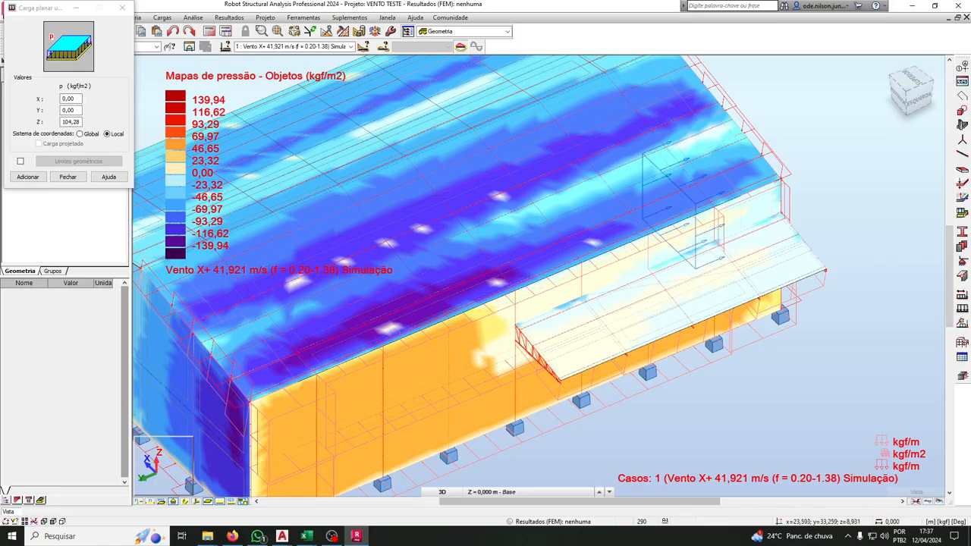
Check the planar load on the roof strip above the canopy near the front gable and inspect the roof pressure map
shift+middle_drag(770, 227, 493, 151)
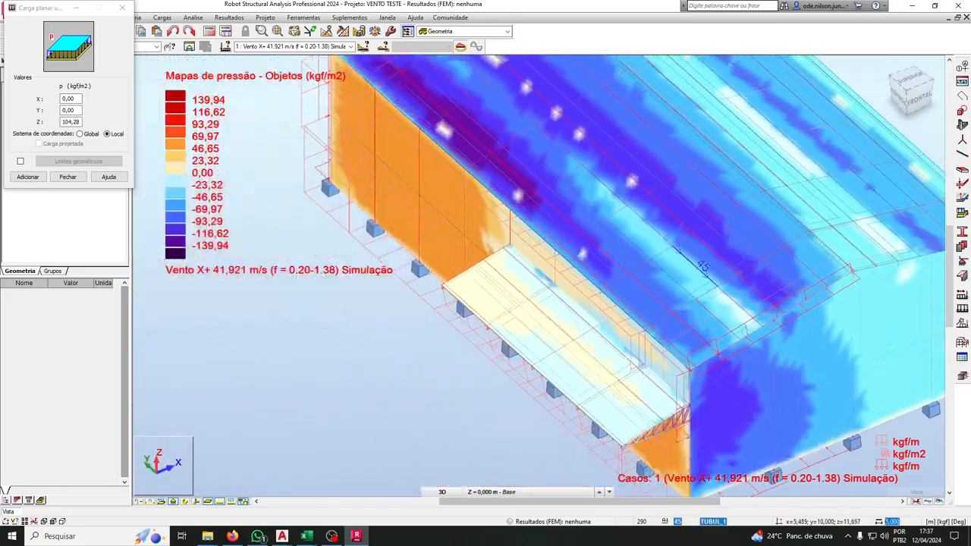
middle_drag(666, 322, 622, 291)
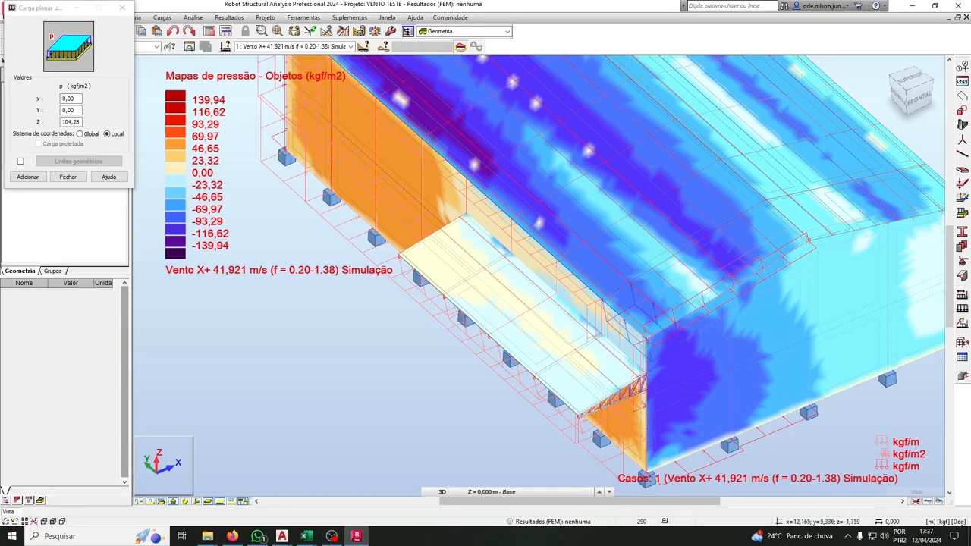
double_click(640, 314)
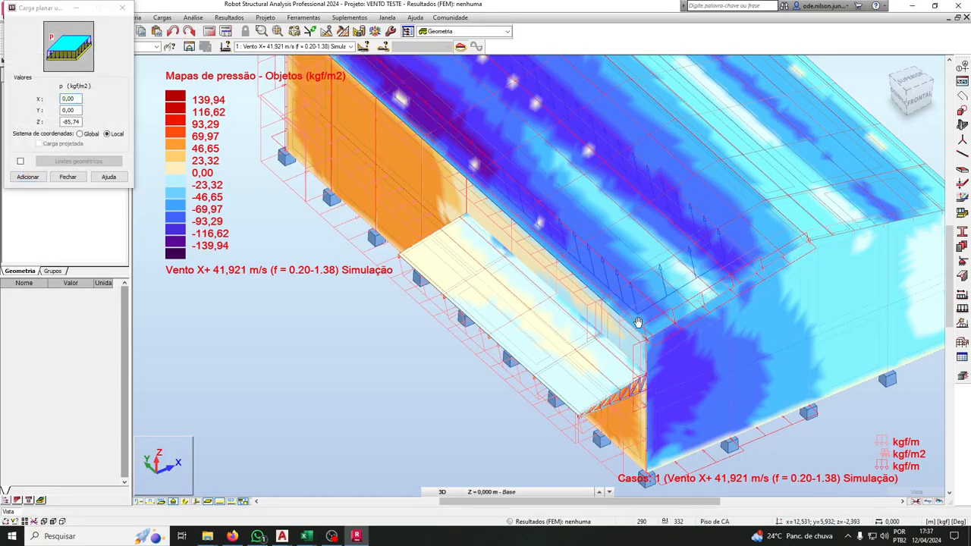
middle_drag(639, 314, 629, 394)
scroll(596, 275, down, 4)
scroll(596, 274, up, 2)
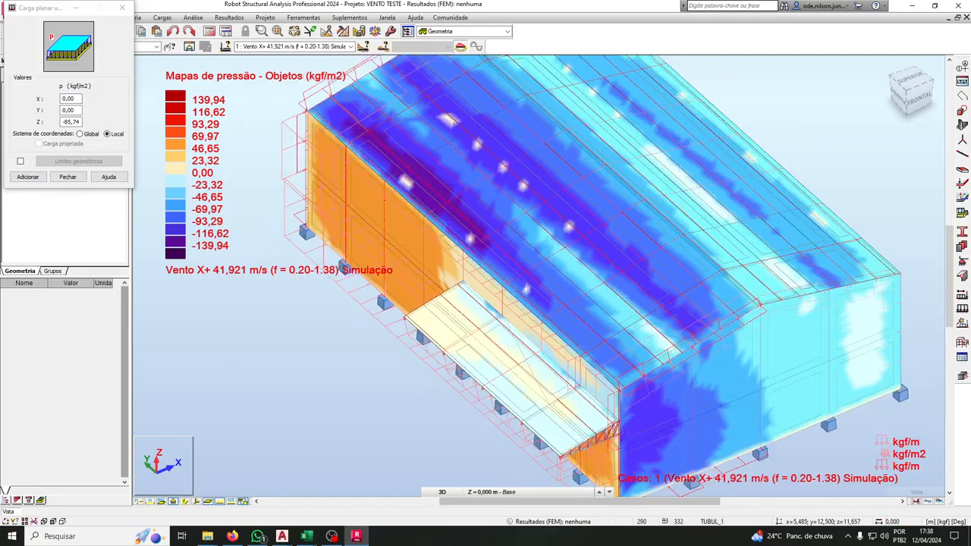
shift+middle_drag(603, 283, 589, 270)
scroll(590, 270, up, 4)
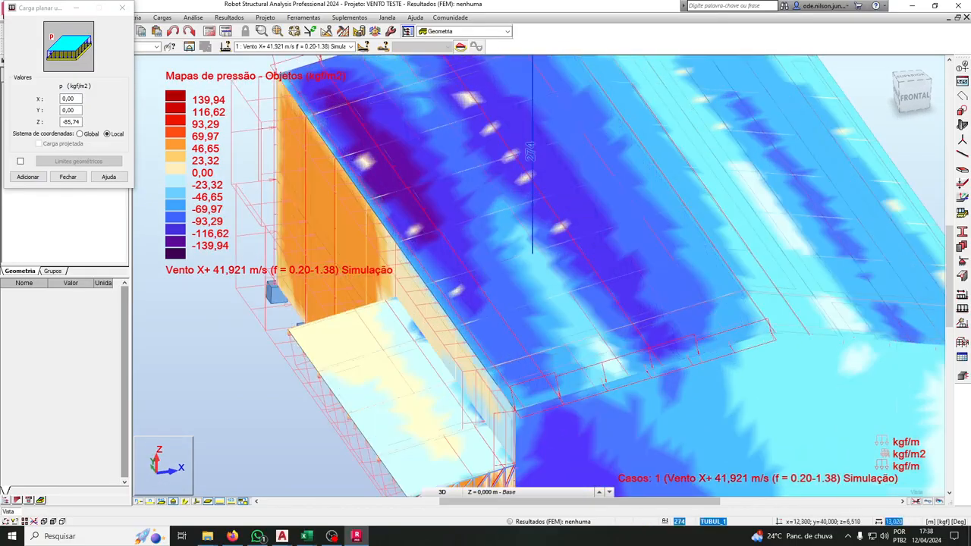
scroll(516, 251, down, 2)
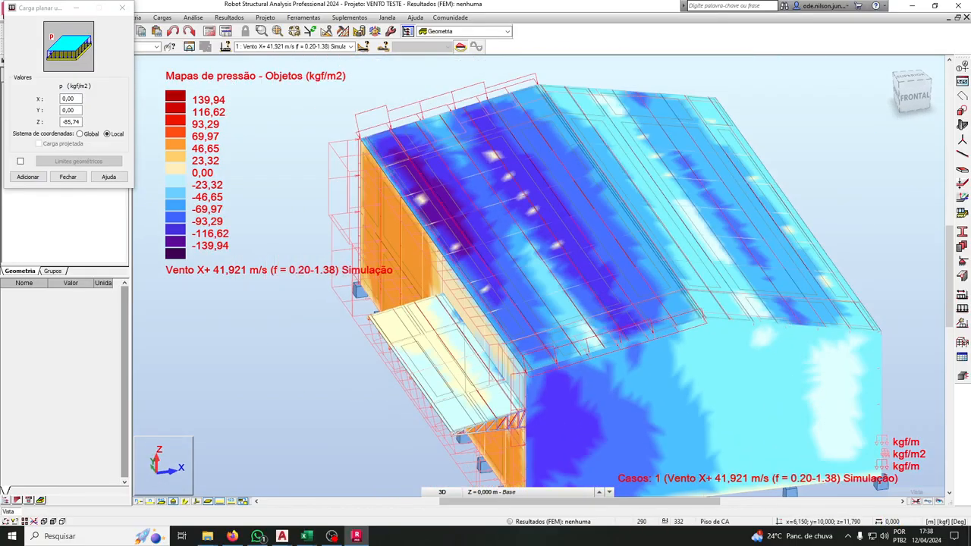
Check the planar loads on the roof panels near the ridge, viewing the roof from inside and below
scroll(622, 304, down, 1)
middle_drag(622, 303, 527, 266)
scroll(637, 269, up, 1)
shift+middle_drag(667, 270, 670, 225)
click(455, 291)
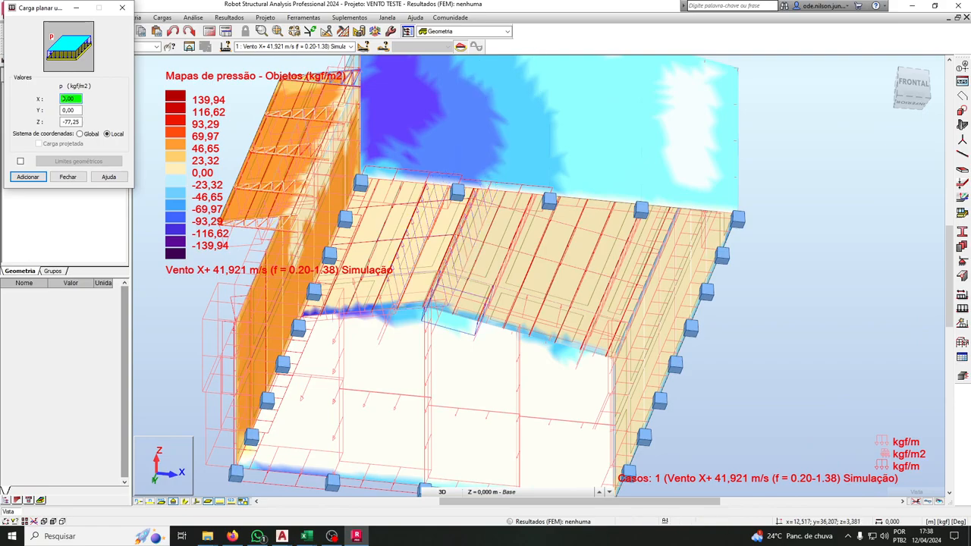
click(472, 298)
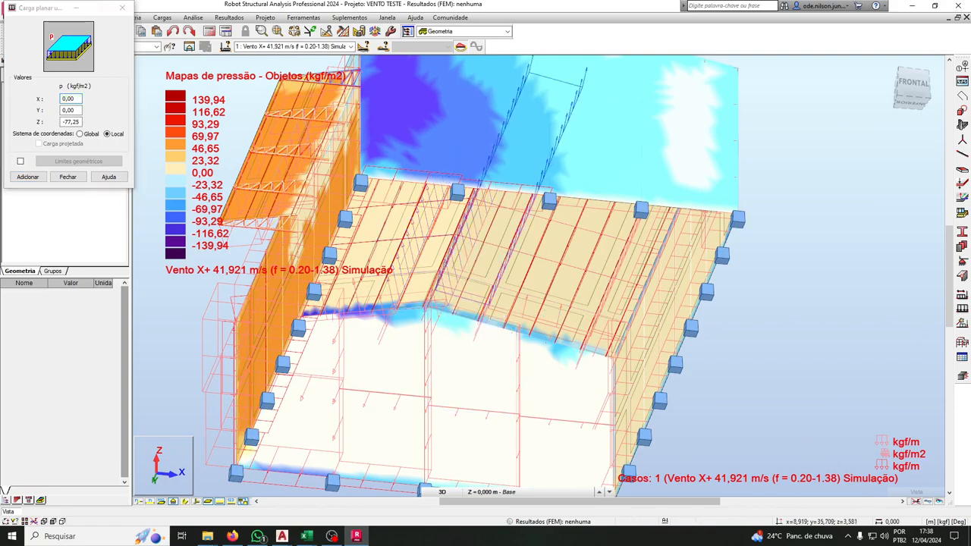
shift+middle_drag(472, 297, 453, 299)
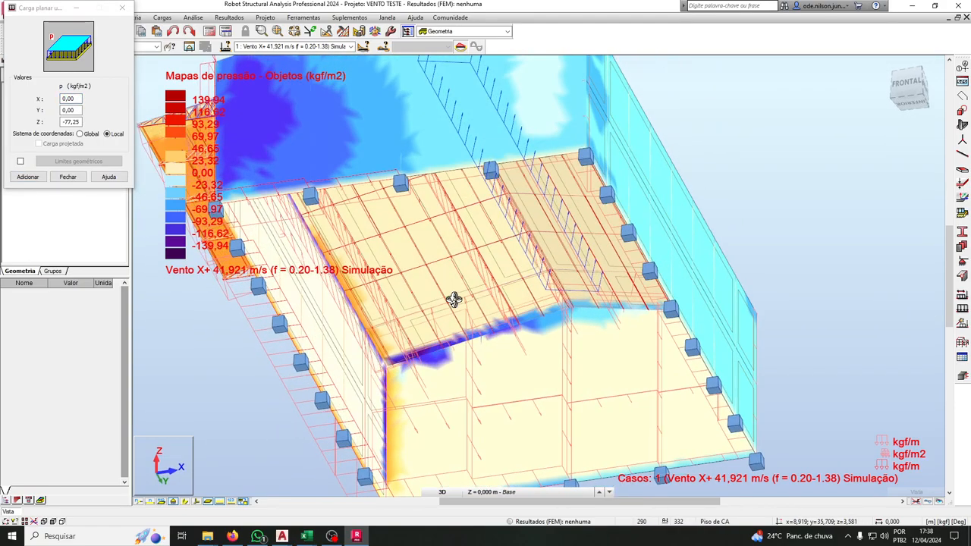
key(Escape)
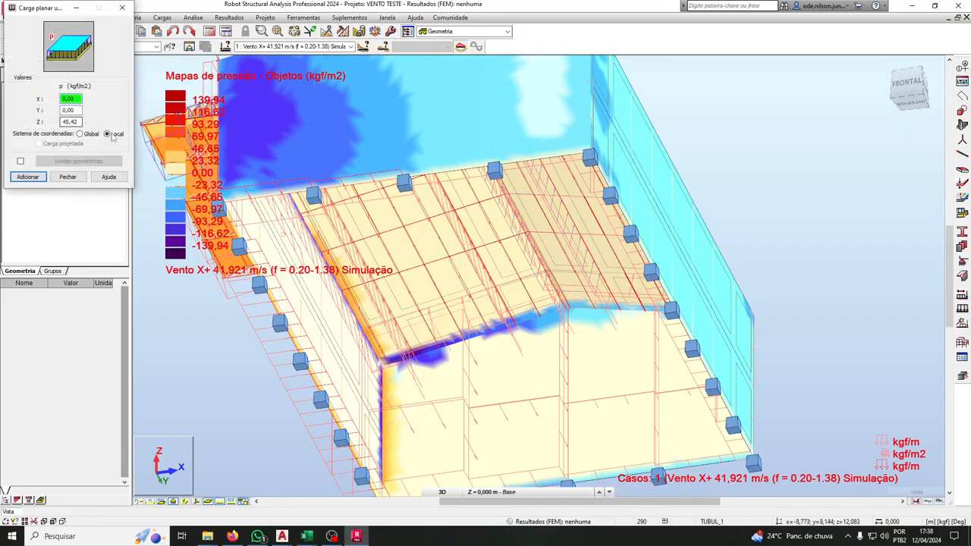
Display the loads and pressure map of case 2, Vento Y+ 41,921 m/s (f = 0.20-1.38), on the whole building
scroll(554, 232, down, 3)
shift+middle_drag(551, 231, 650, 293)
scroll(650, 293, down, 2)
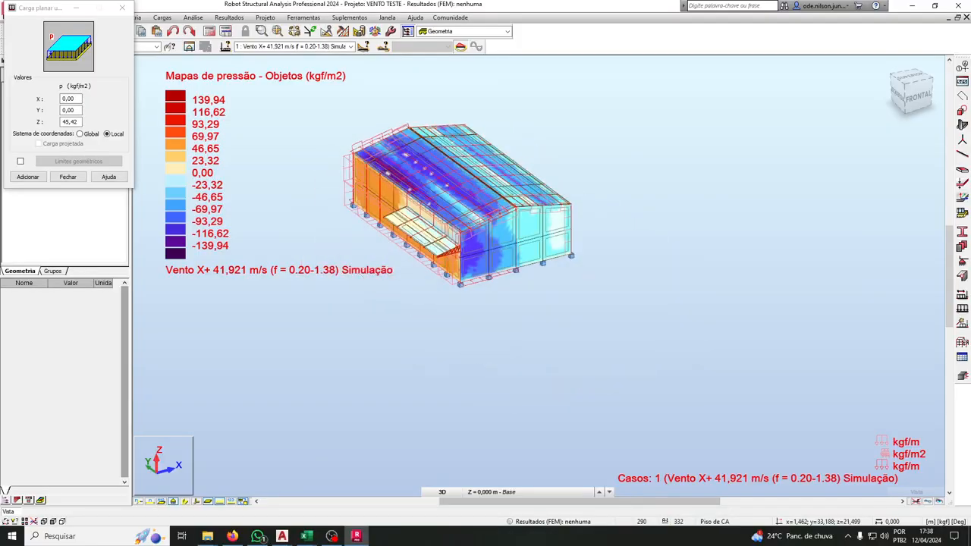
click(351, 46)
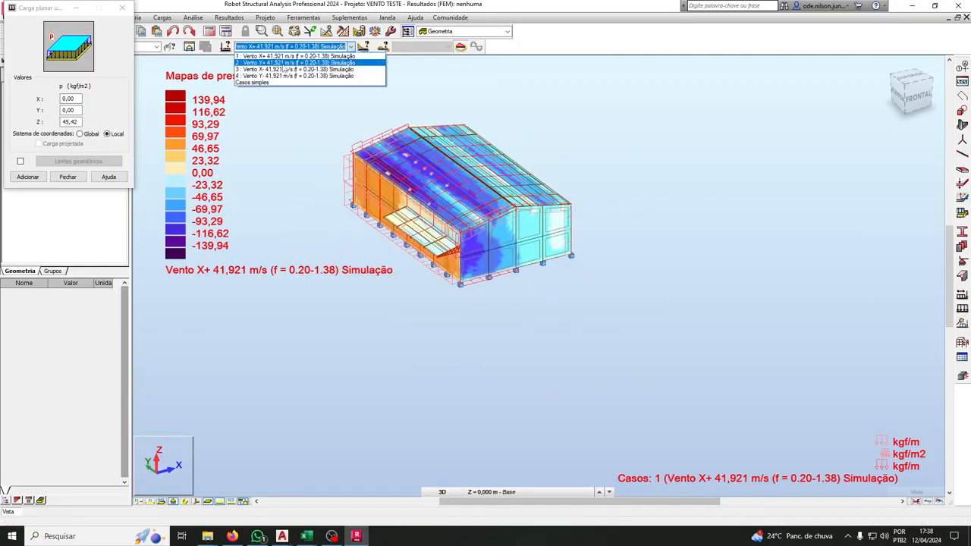
click(263, 64)
scroll(516, 220, up, 2)
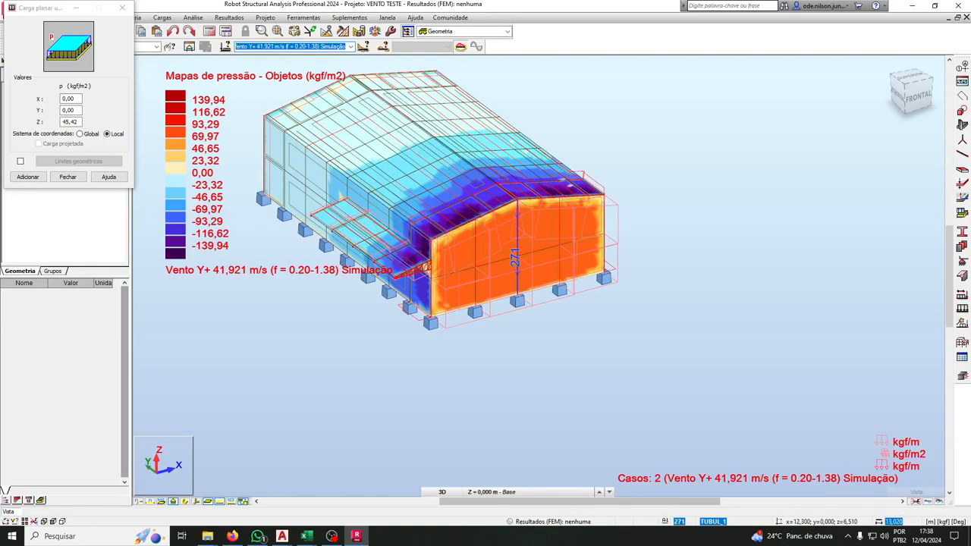
Check the Z values of the planar loads on the windward front gable wall for case 2
scroll(536, 245, up, 3)
shift+middle_drag(627, 284, 676, 355)
double_click(661, 199)
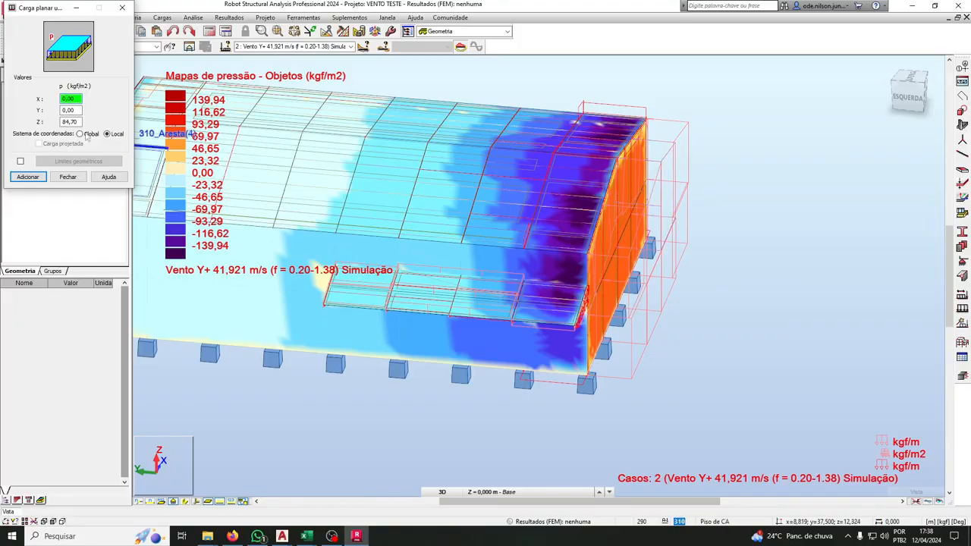
double_click(649, 205)
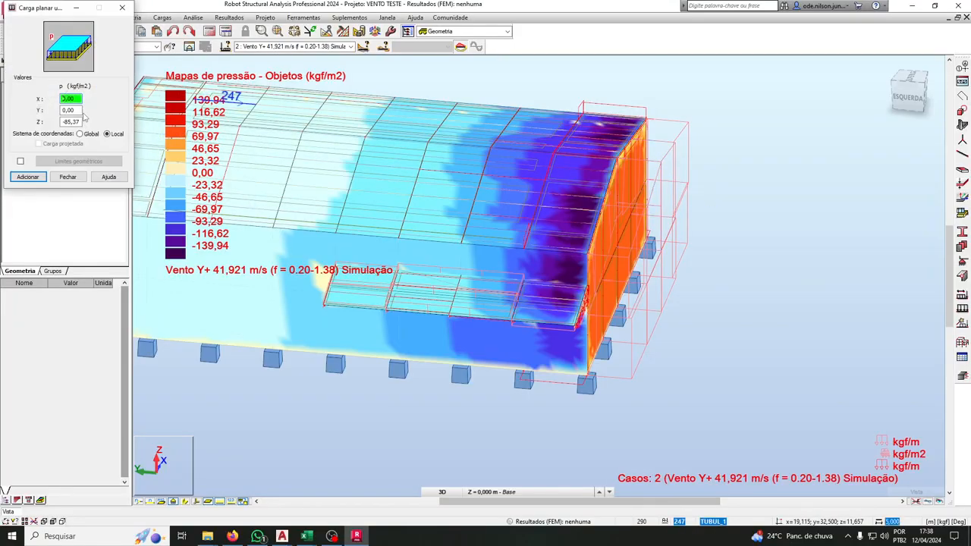
Check the planar load on the roof strip along the front gable, on the slope opposite the canopy
shift+middle_drag(669, 181, 672, 130)
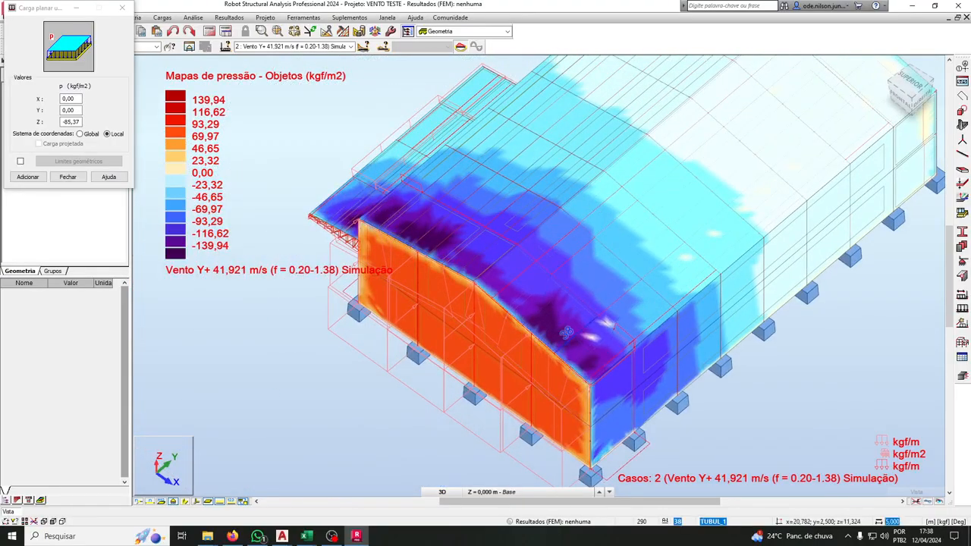
scroll(569, 331, up, 3)
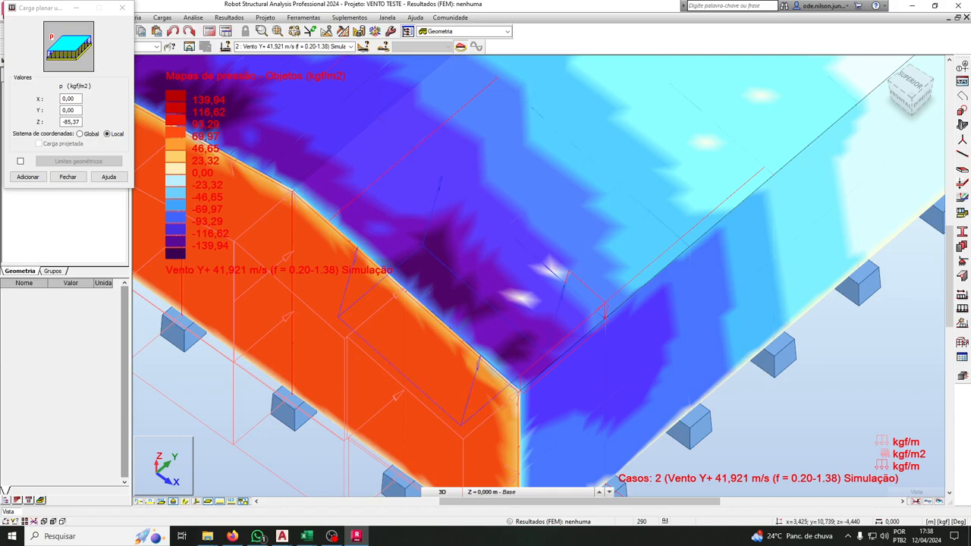
scroll(418, 236, down, 1)
double_click(427, 238)
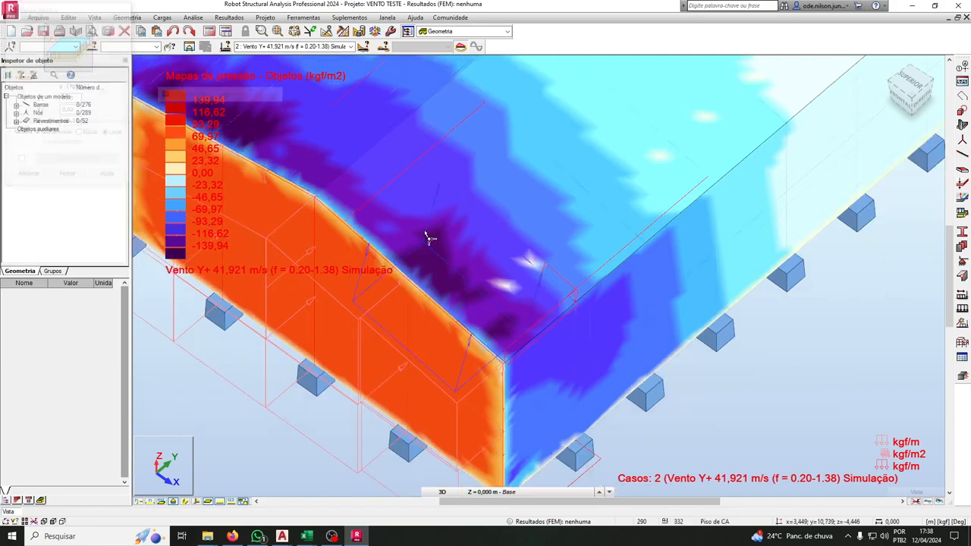
scroll(427, 237, down, 3)
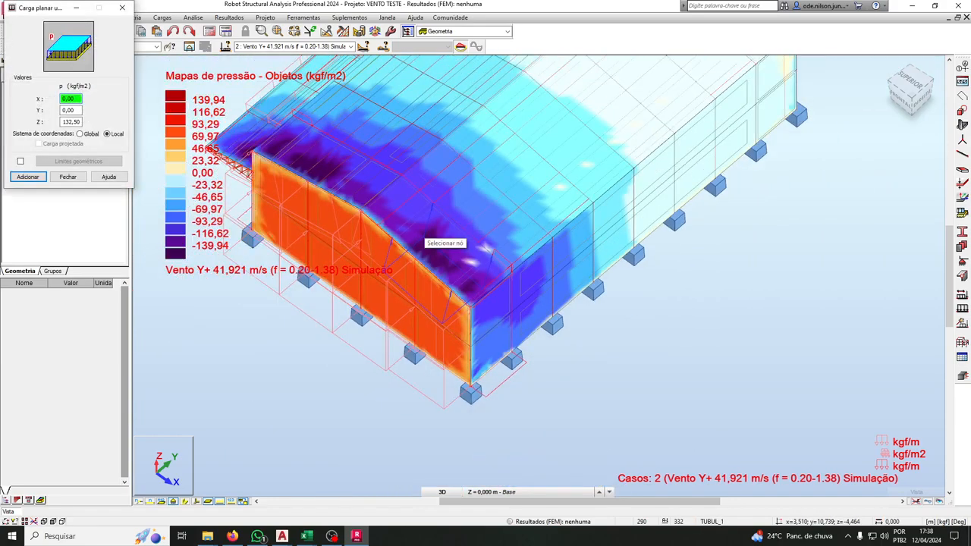
Inspect the case 2 roof loads from below near the front gable, checking their Z values and arrow directions
shift+middle_drag(421, 224, 718, 194)
scroll(584, 251, up, 2)
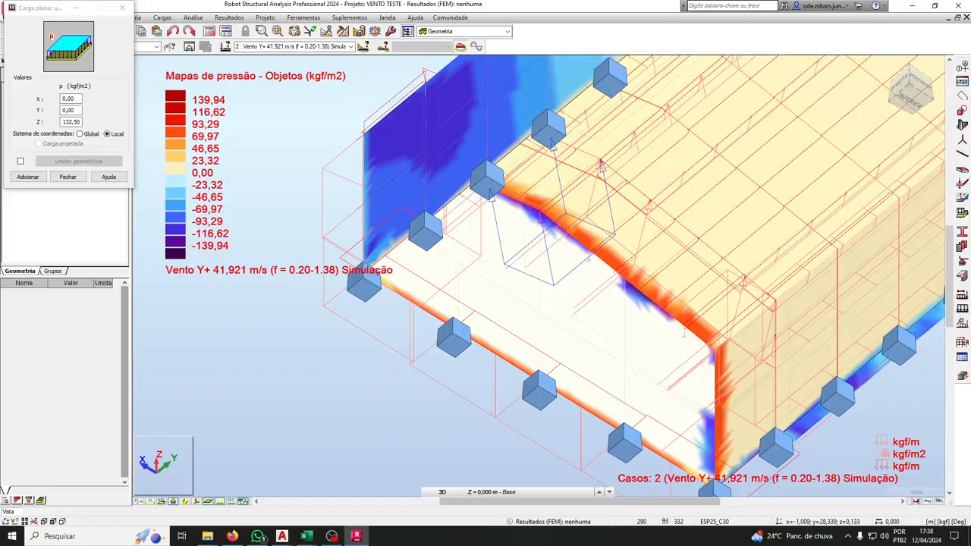
double_click(584, 257)
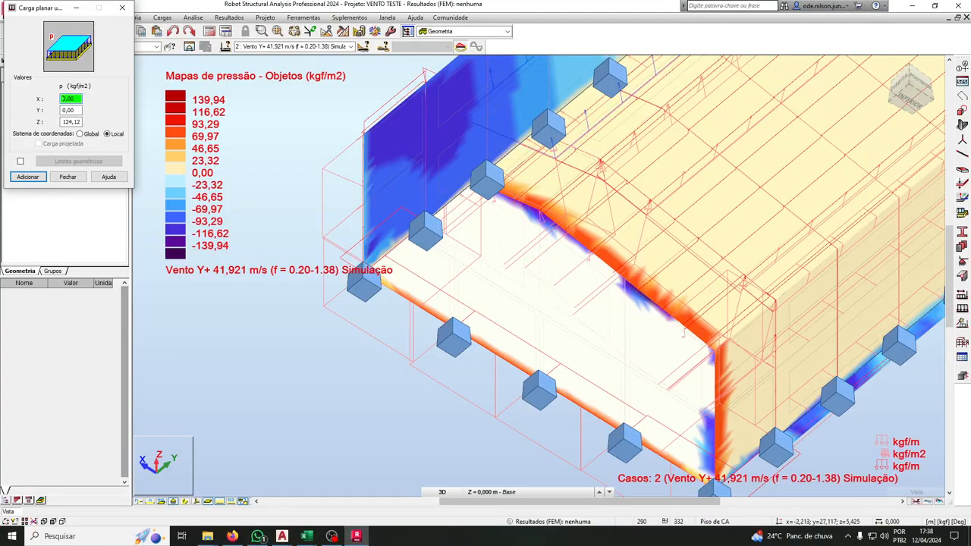
scroll(608, 184, down, 4)
shift+middle_drag(608, 184, 600, 244)
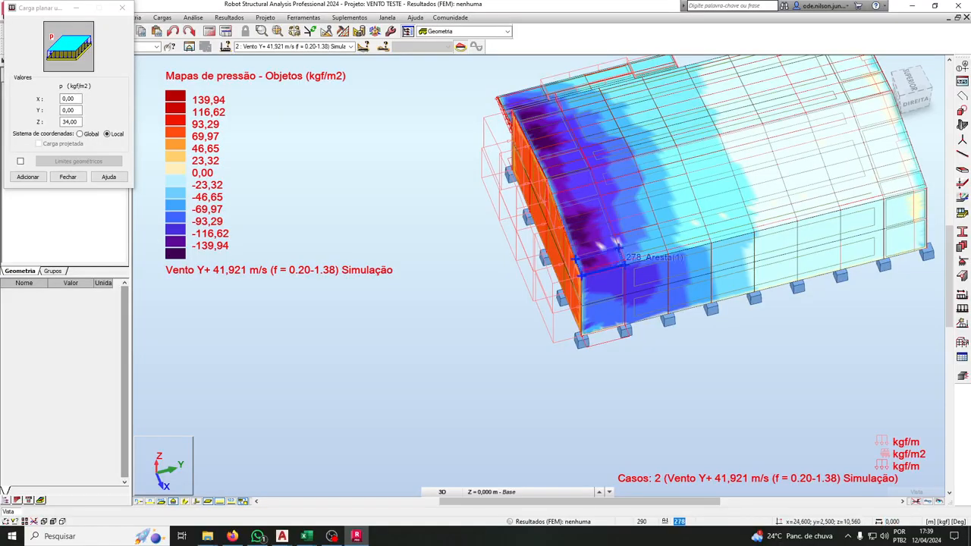
View the building in plan, then reposition the wind zone diagram on the Auxiliar sheet of Estudo Vento-R2.xlsx in Excel
middle_drag(597, 180, 648, 225)
shift+middle_drag(720, 215, 572, 220)
middle_drag(572, 145, 508, 251)
scroll(497, 253, down, 2)
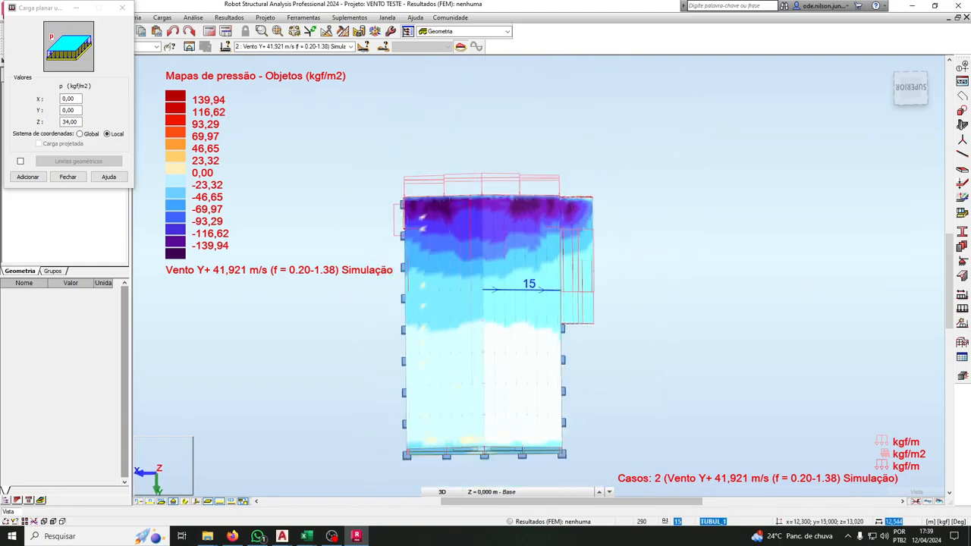
mouse_move(310, 540)
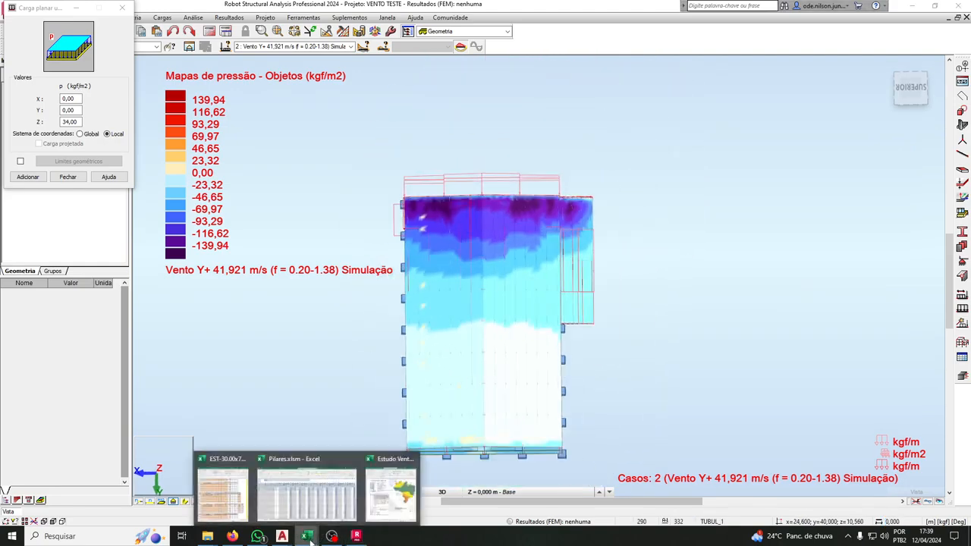
click(217, 518)
click(193, 508)
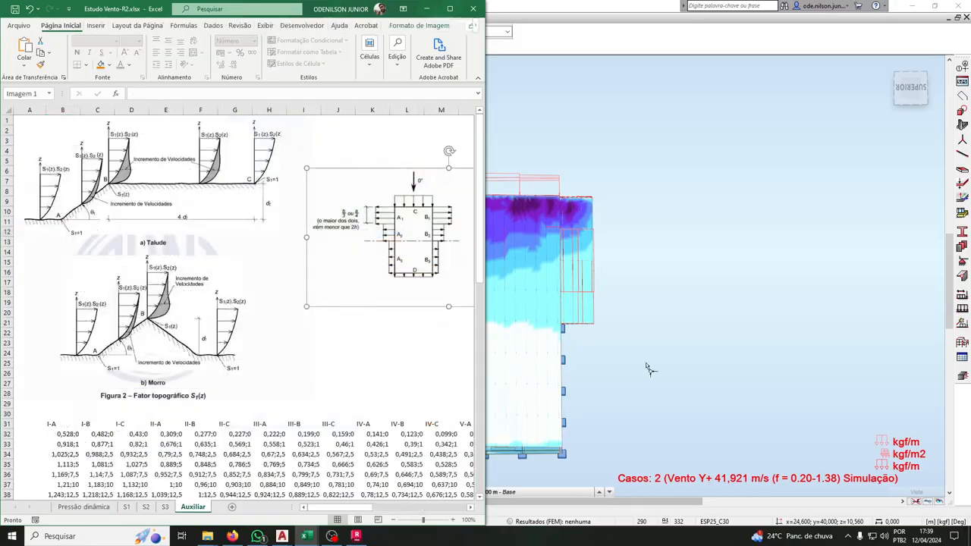
drag(404, 234, 345, 277)
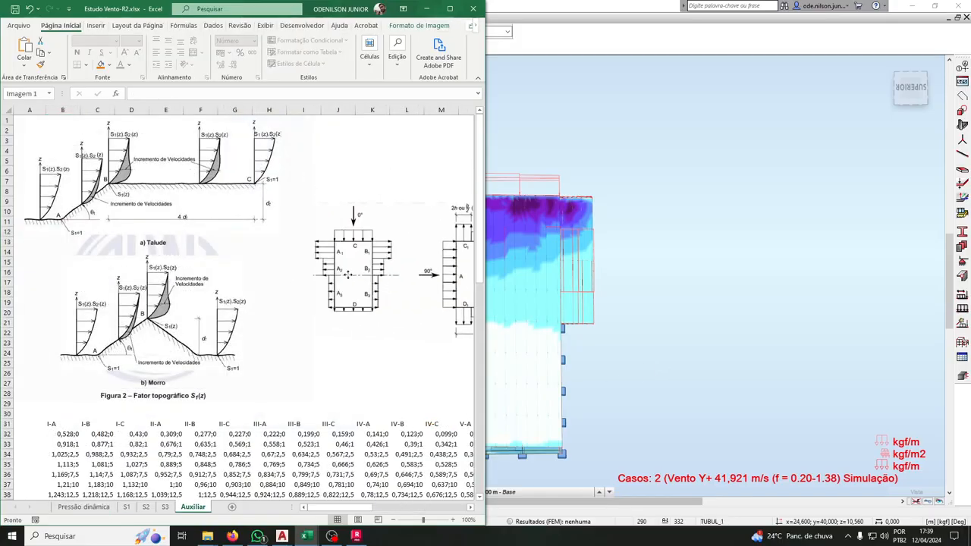
Compare the plan pressure map in Robot with the 0° wind zone diagram on Excel's Auxiliar sheet
click(612, 347)
middle_drag(612, 347, 819, 319)
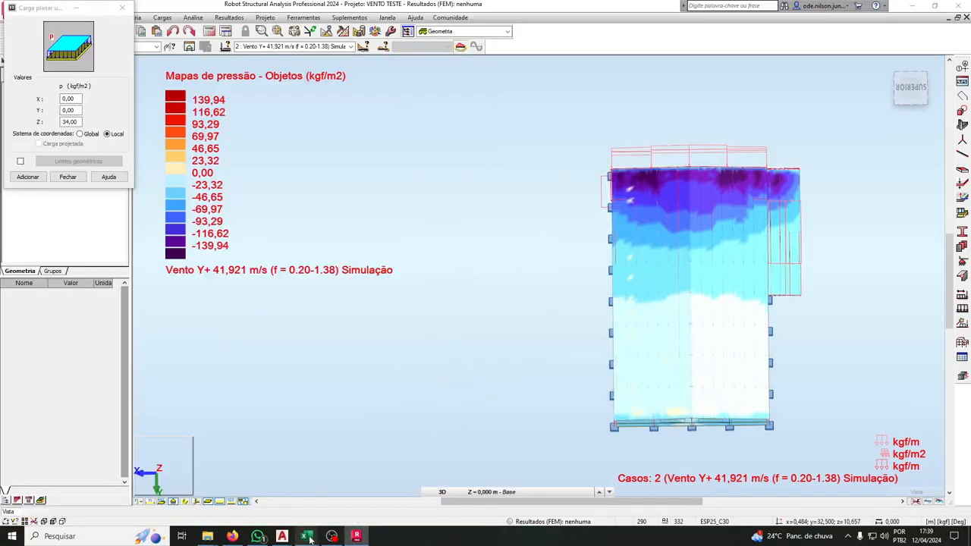
mouse_move(306, 537)
click(220, 508)
drag(326, 506, 370, 506)
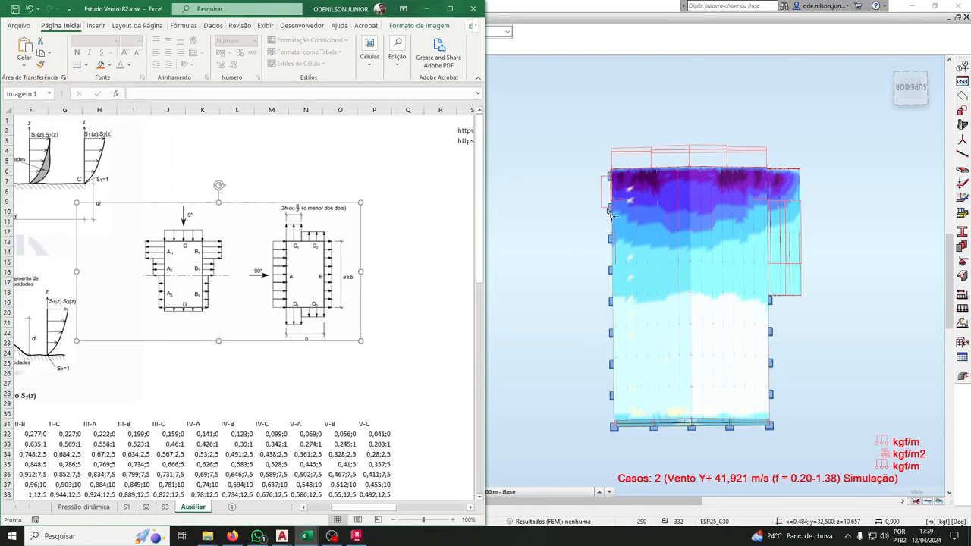
Compare the pressure bands on the long side wall in Robot with zones A1, A2 and A3 of Excel's 0° diagram
click(609, 323)
mouse_move(615, 315)
middle_down()
mouse_move(626, 307)
mouse_move(614, 298)
middle_up()
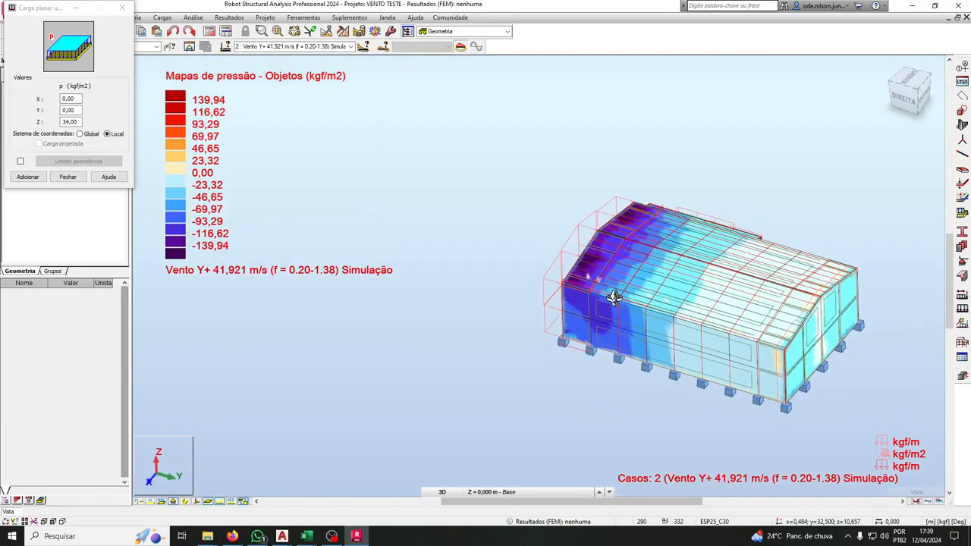
click(308, 536)
click(383, 492)
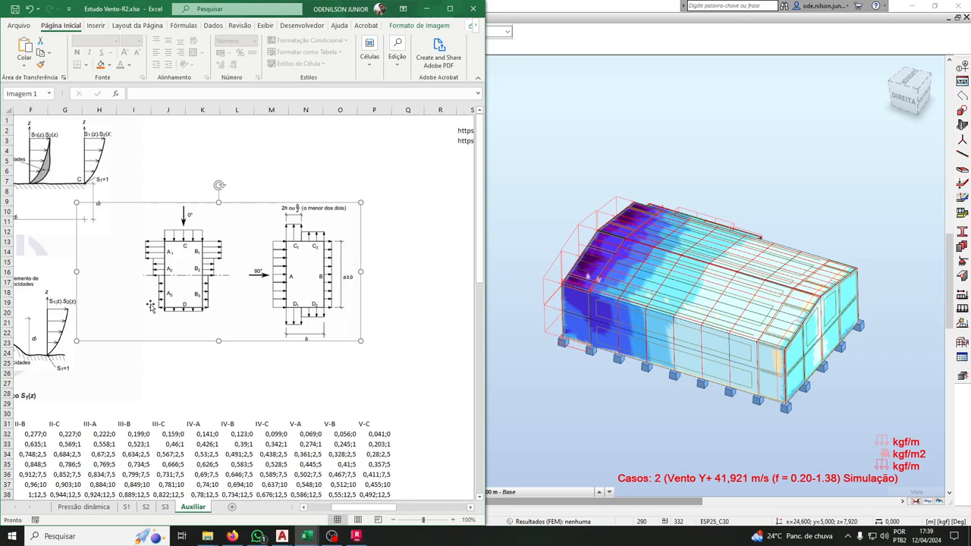
click(637, 386)
scroll(406, 134, down, 3)
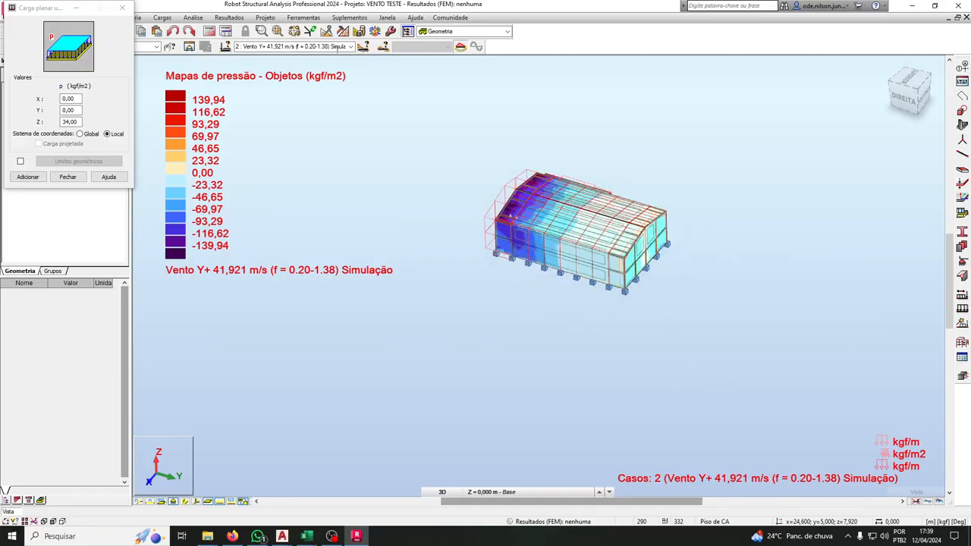
Display the loads and pressure map of case 3, Vento X- 41,921 m/s (f = 0.20-1.38), showing the windward long wall and front gable
click(351, 46)
click(340, 69)
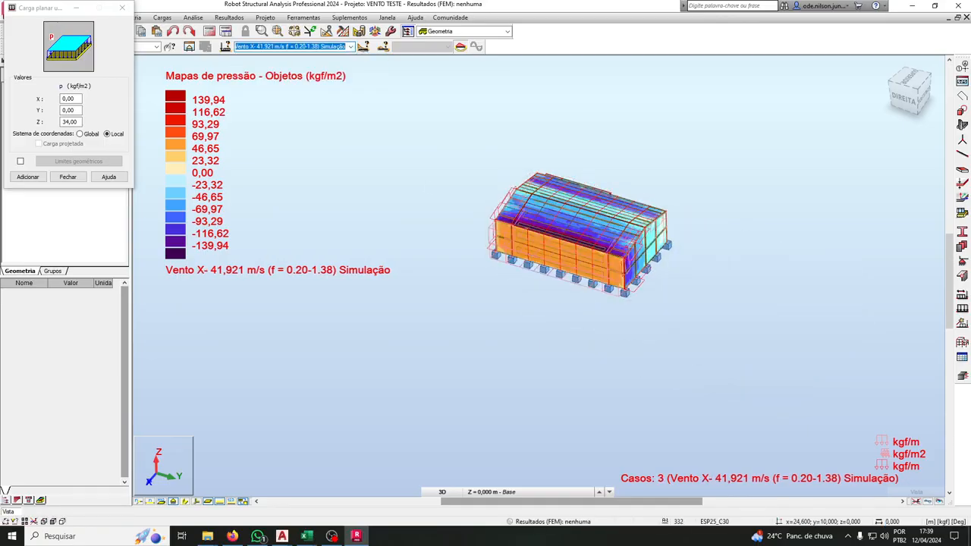
scroll(564, 271, up, 3)
shift+middle_drag(563, 270, 653, 287)
middle_drag(705, 252, 666, 303)
Compare the case 3 pressures on the front gable wall in Robot with the 90° wind zone diagram in Excel
mouse_move(307, 539)
click(387, 504)
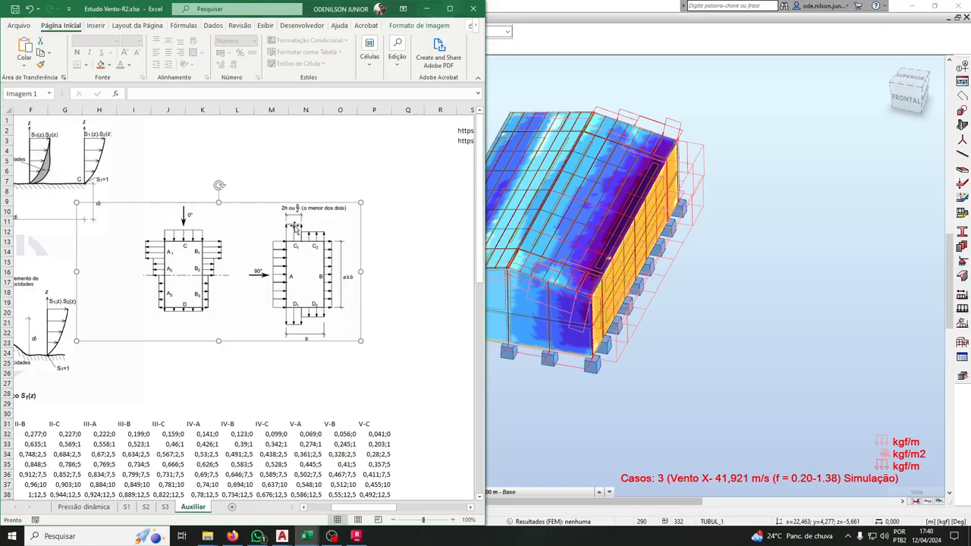
click(617, 417)
middle_drag(576, 393, 676, 378)
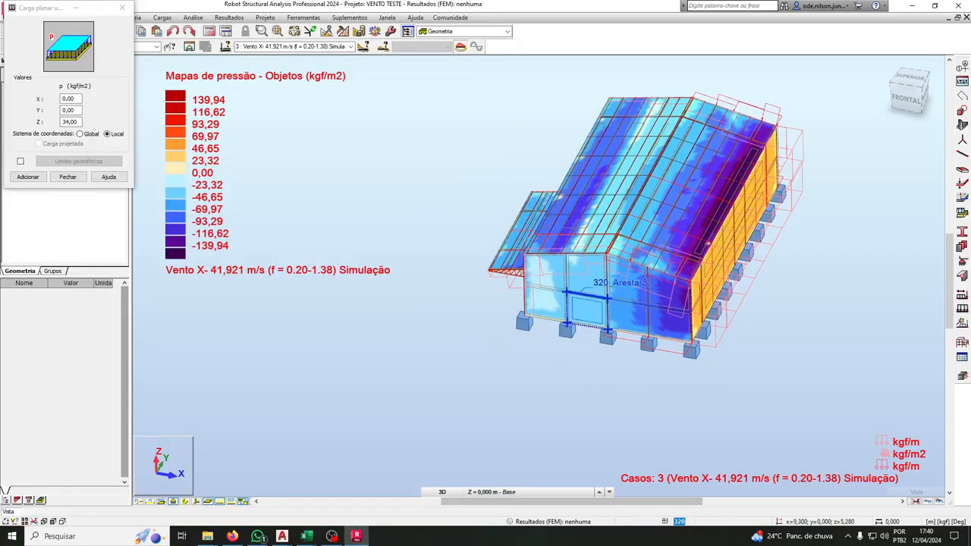
Check the Z values of the case 3 planar loads along the windward eave and on the adjacent roof strip
scroll(691, 315, up, 2)
shift+middle_drag(713, 338, 607, 279)
middle_drag(657, 236, 542, 270)
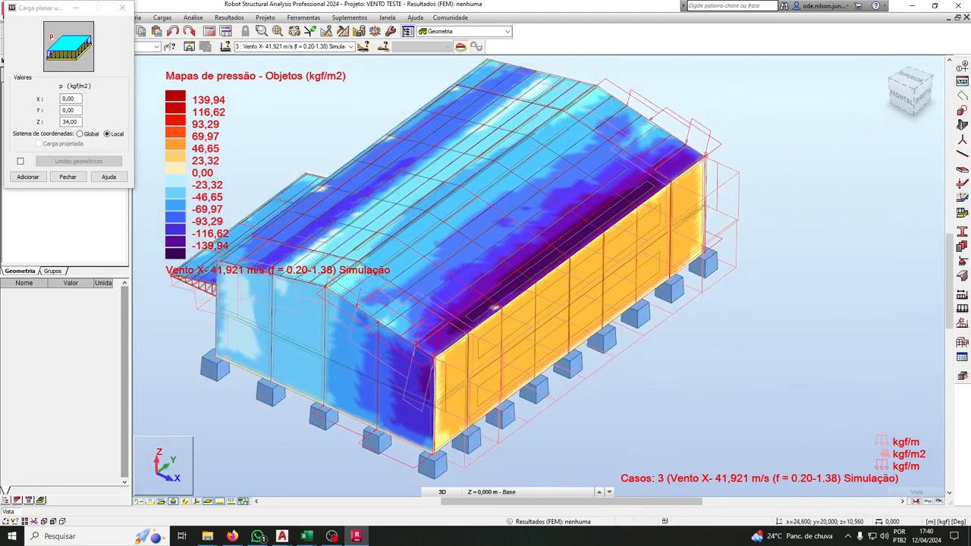
double_click(616, 214)
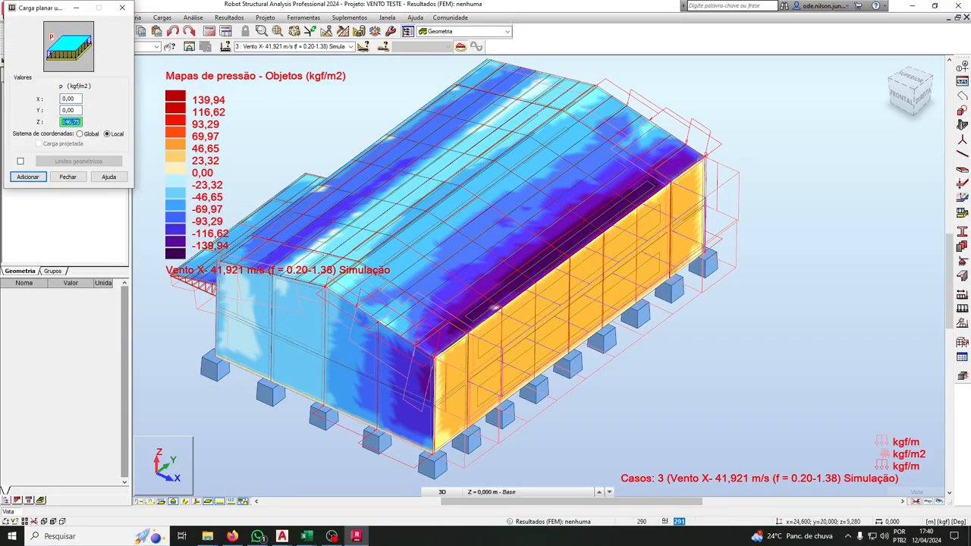
middle_drag(488, 290, 506, 278)
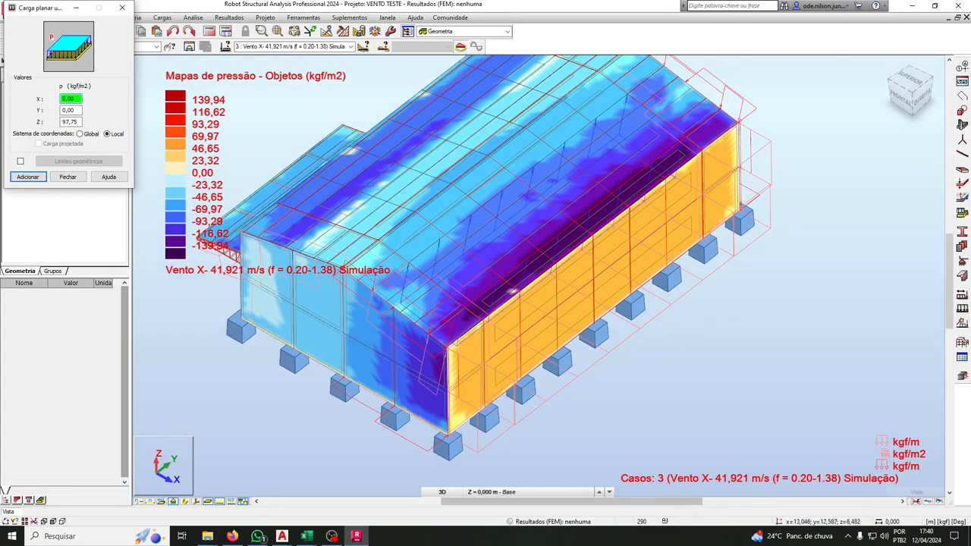
Check the case 3 planar load on the roof panels near the ridge, viewing the roof from below
shift+middle_drag(527, 295, 553, 235)
scroll(552, 235, up, 3)
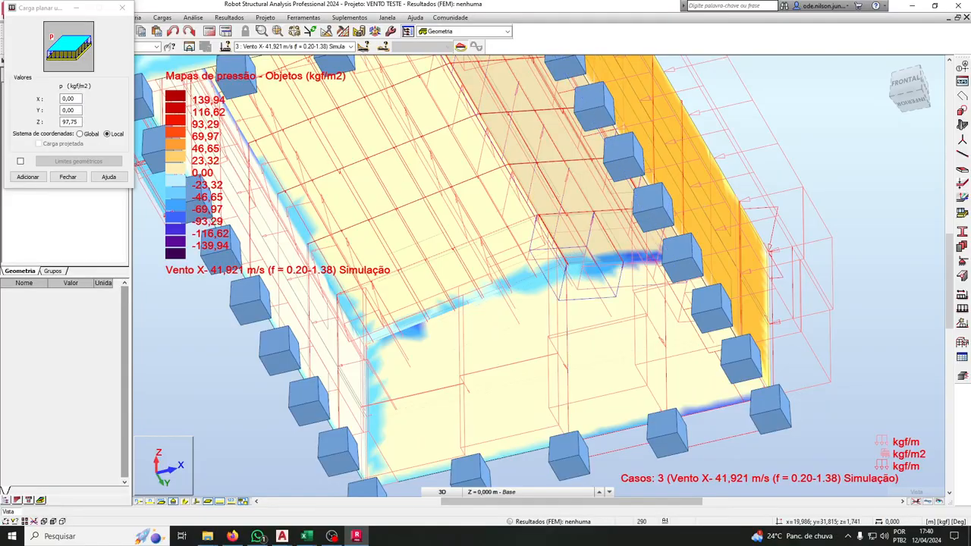
click(581, 266)
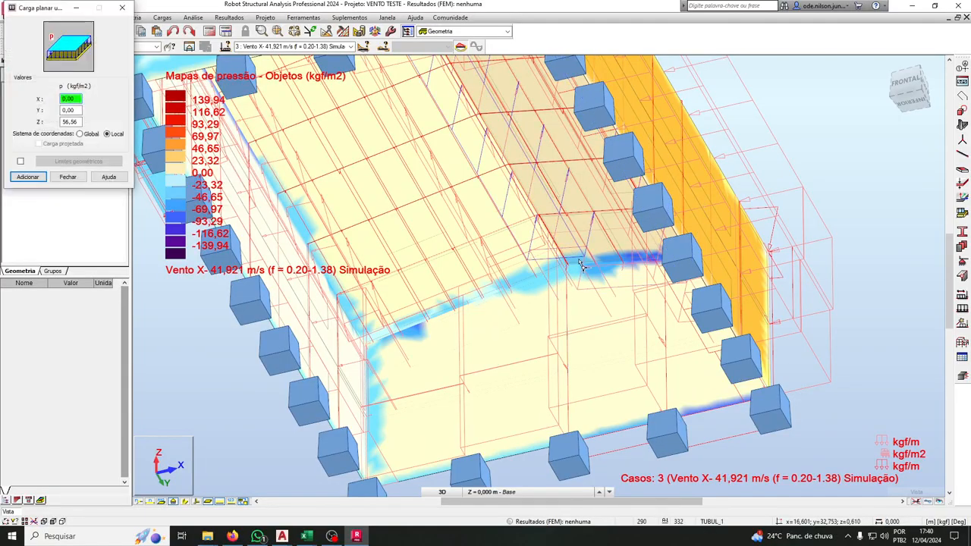
scroll(581, 263, down, 3)
middle_drag(587, 243, 570, 314)
scroll(570, 314, down, 1)
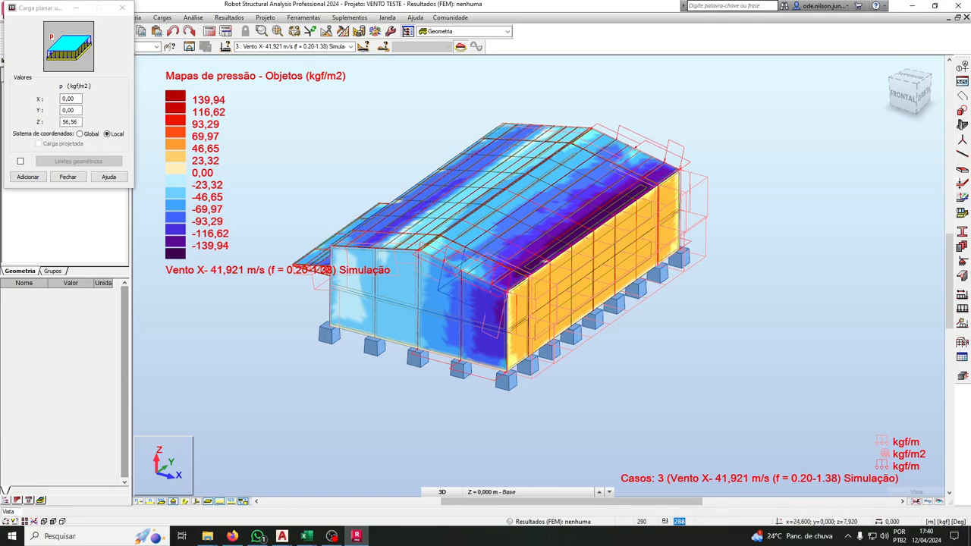
Inspect the case 3 pressure map from the canopy side and below, and check the planar loads on the windward roof slope
shift+middle_drag(531, 320, 478, 247)
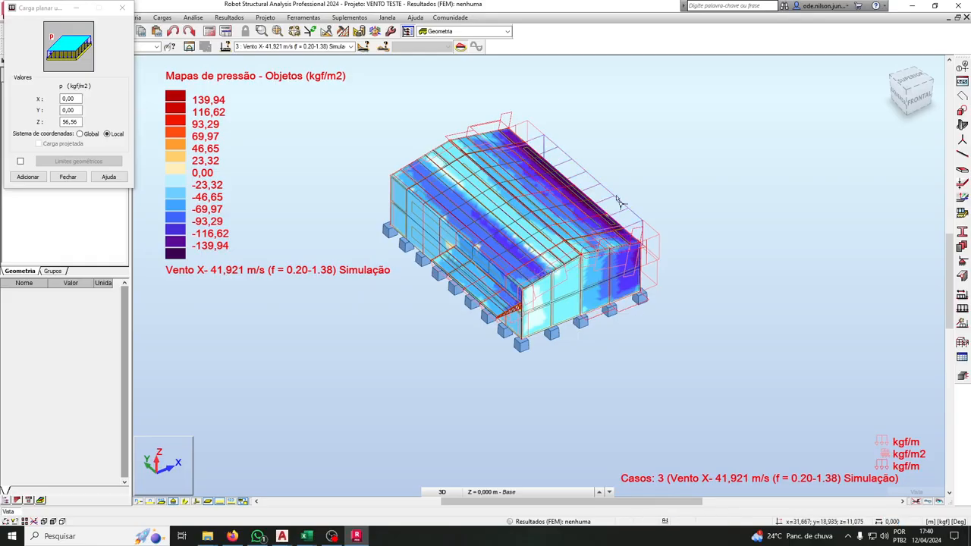
scroll(599, 144, up, 4)
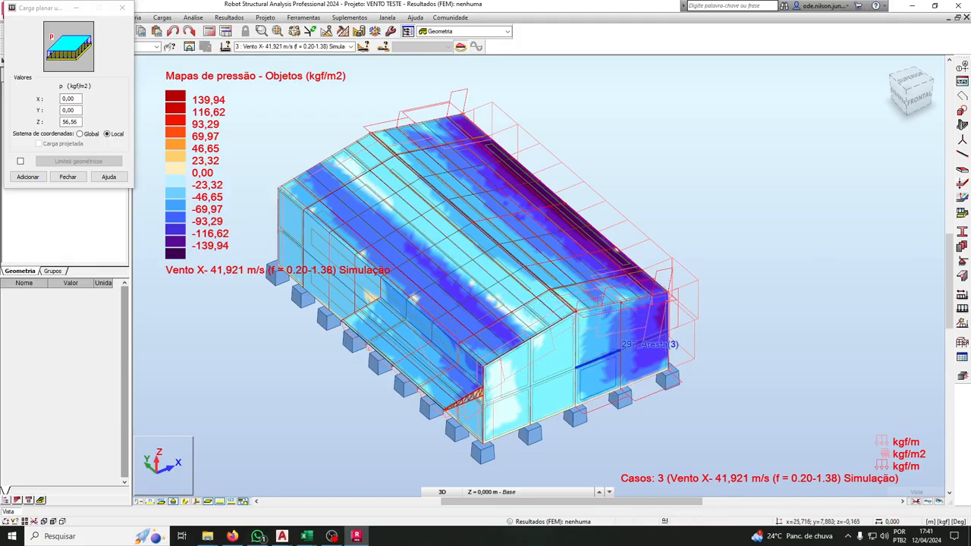
shift+middle_drag(671, 298, 694, 287)
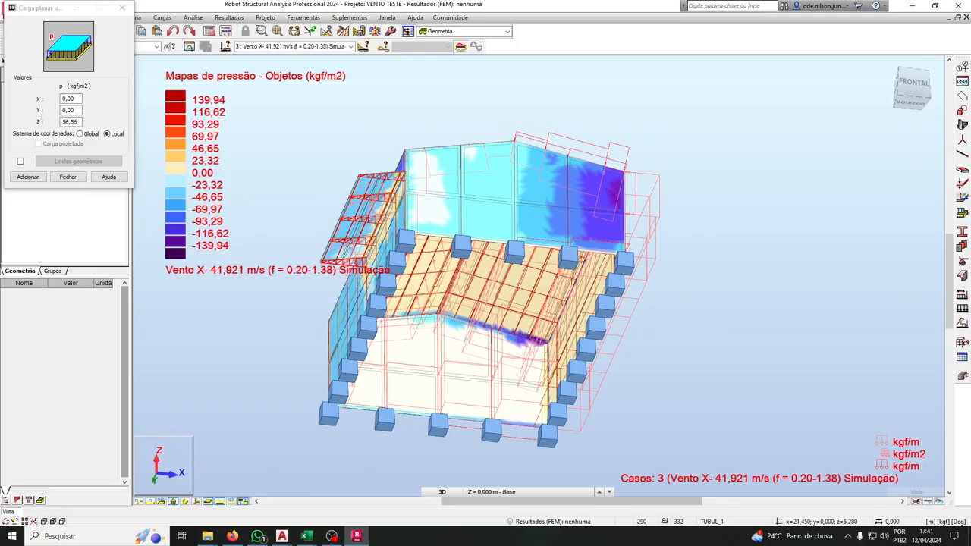
scroll(533, 402, down, 2)
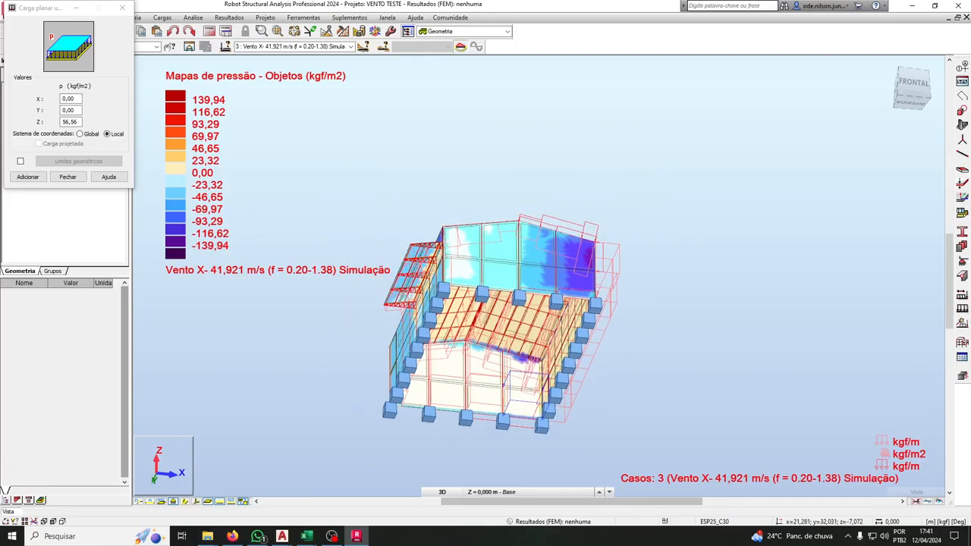
shift+middle_drag(573, 364, 577, 411)
scroll(485, 318, up, 3)
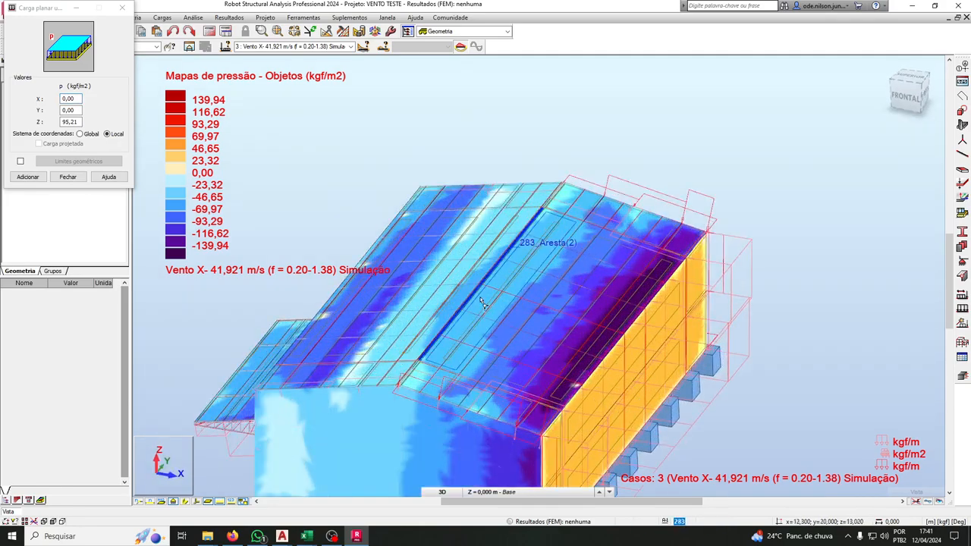
scroll(549, 331, down, 2)
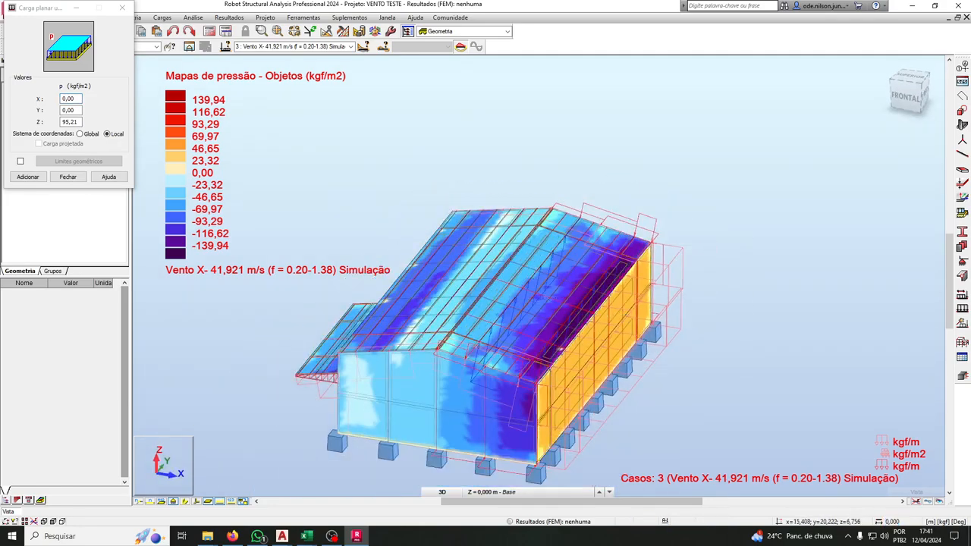
double_click(521, 318)
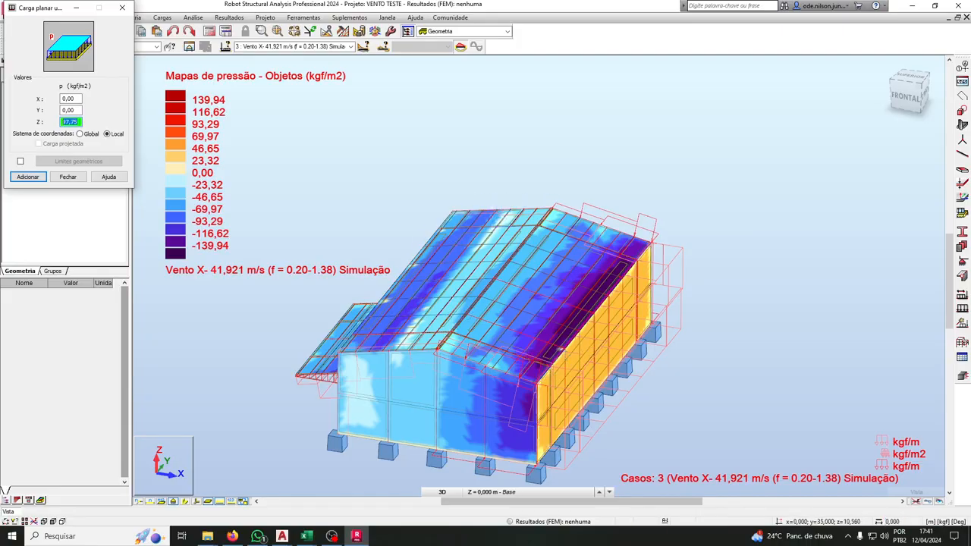
Check the Z values of the case 3 planar loads along the side canopy from its front end to the back
scroll(334, 338, up, 2)
shift+middle_drag(478, 314, 516, 285)
scroll(483, 318, up, 2)
double_click(504, 310)
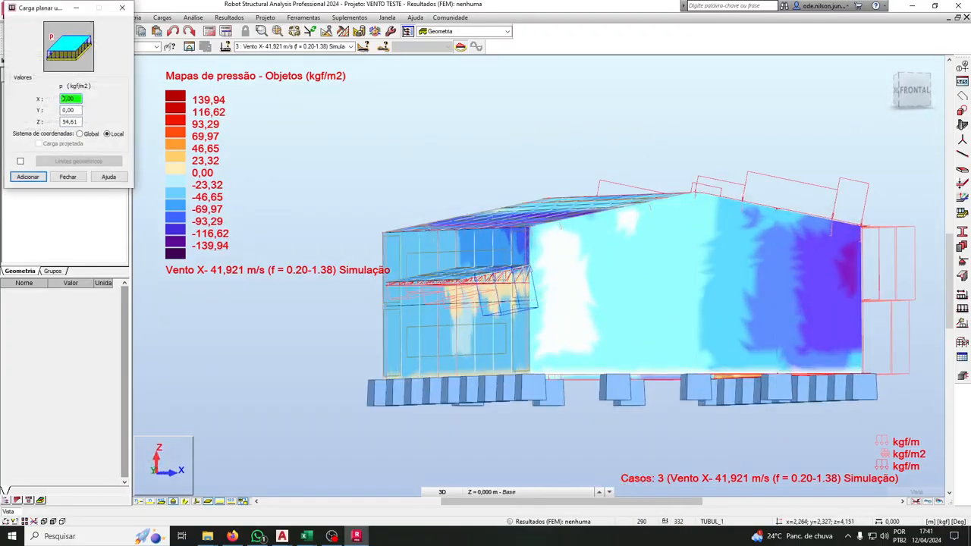
double_click(478, 303)
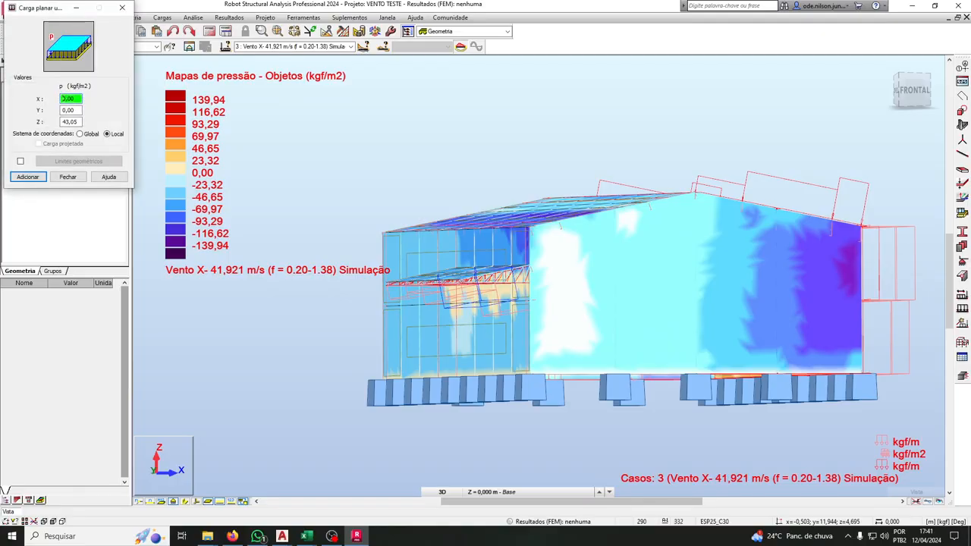
double_click(458, 294)
double_click(424, 302)
scroll(326, 262, down, 2)
shift+middle_drag(425, 278, 638, 338)
scroll(375, 282, down, 3)
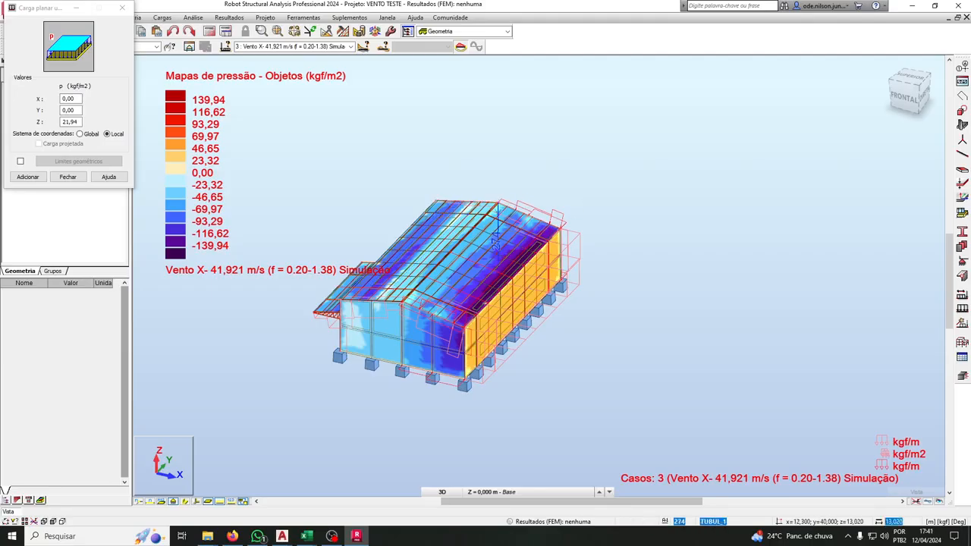
scroll(505, 210, up, 2)
scroll(573, 232, up, 1)
scroll(573, 232, down, 1)
scroll(410, 311, down, 1)
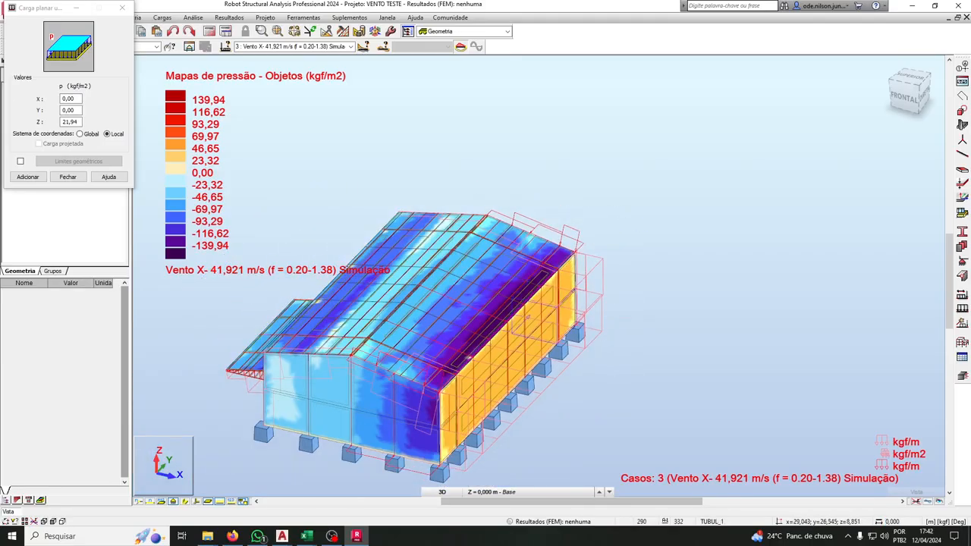